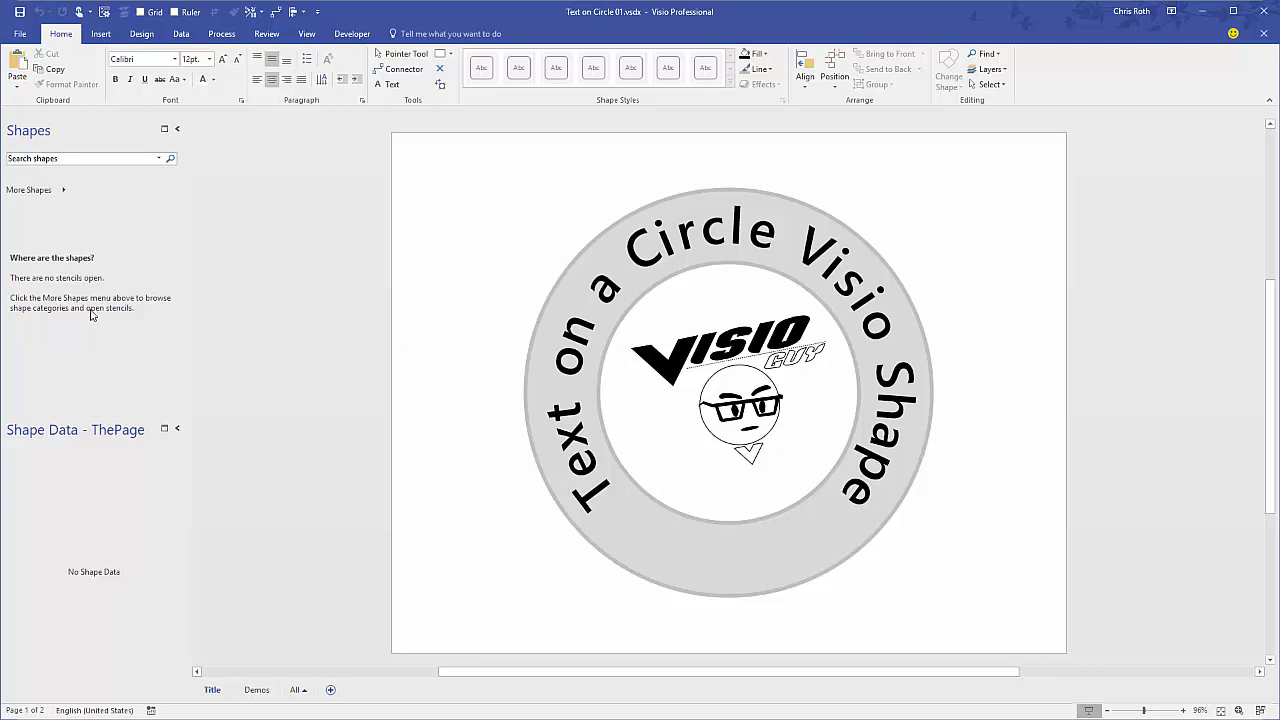
Open the Text on Circle stencil from My Shapes and switch to the blank Demos page
click(83, 197)
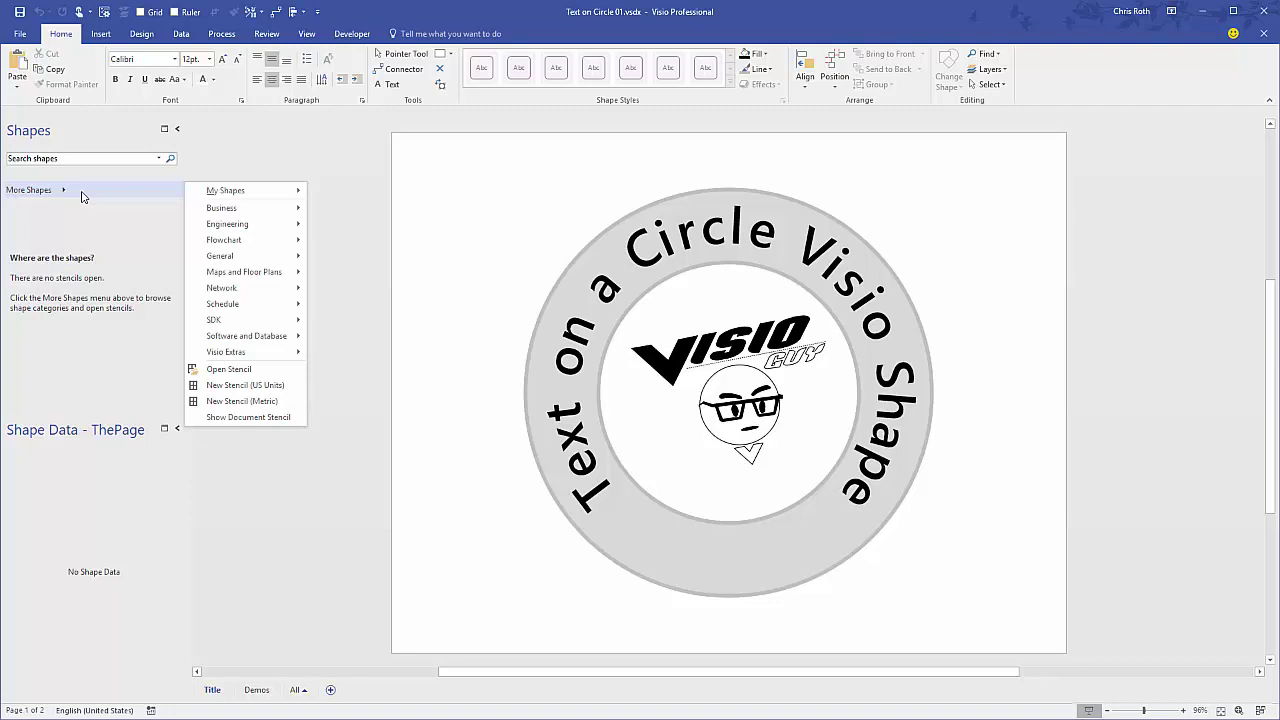
mouse_move(248, 199)
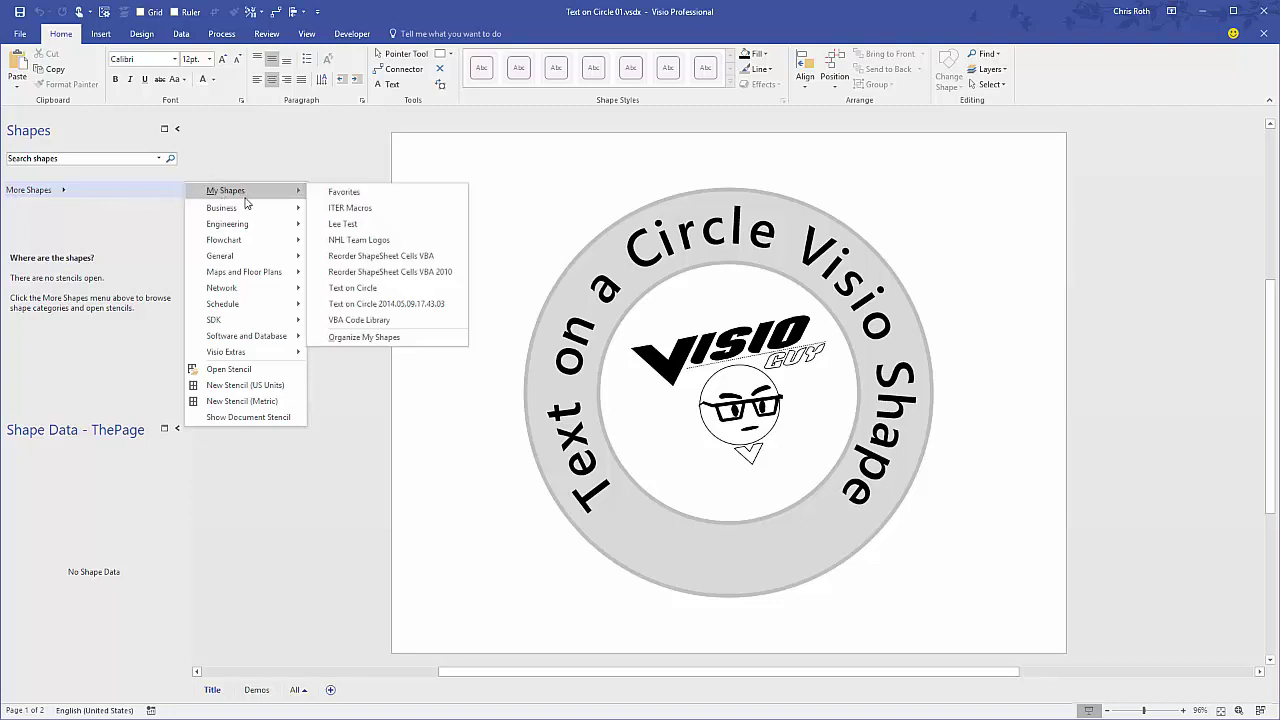
click(380, 292)
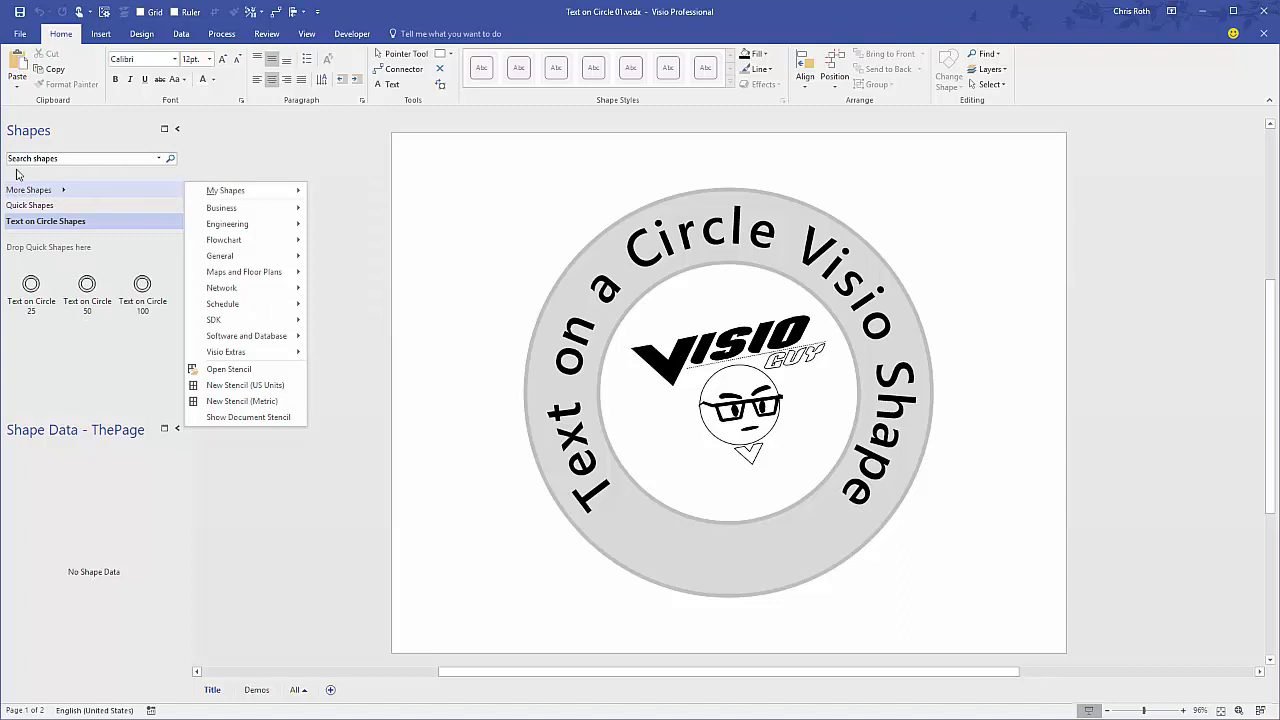
click(440, 355)
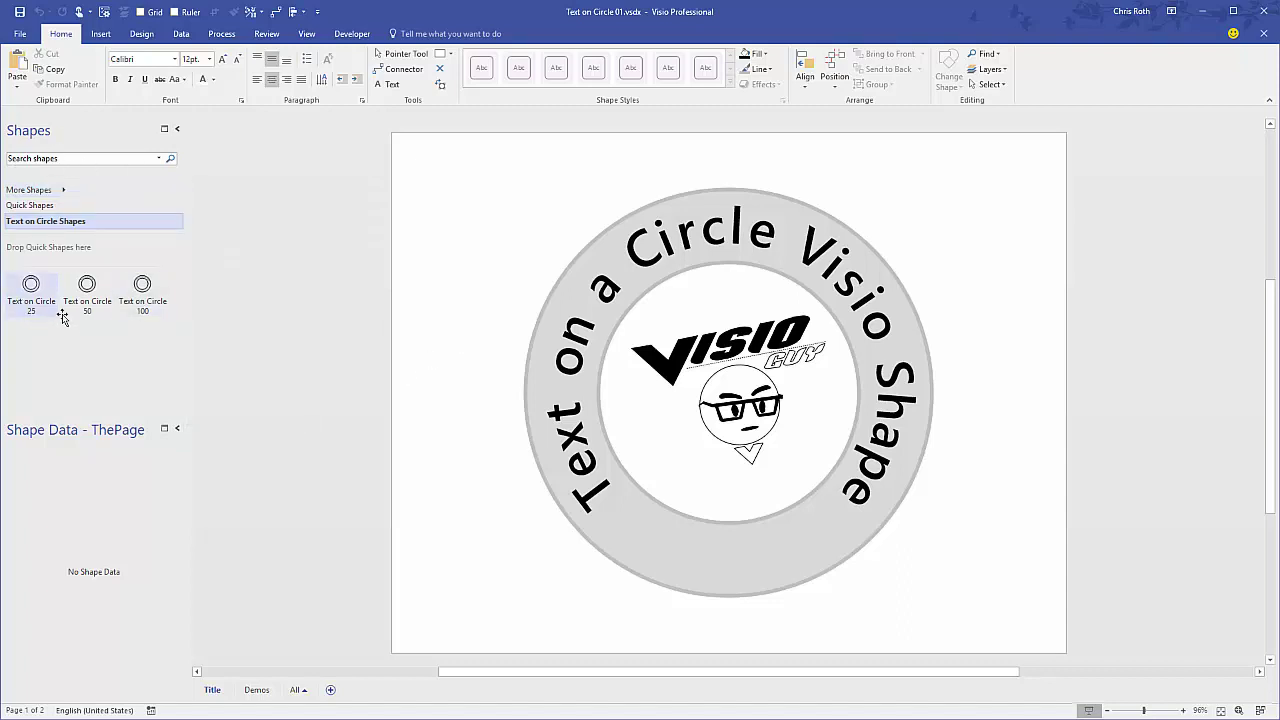
click(257, 690)
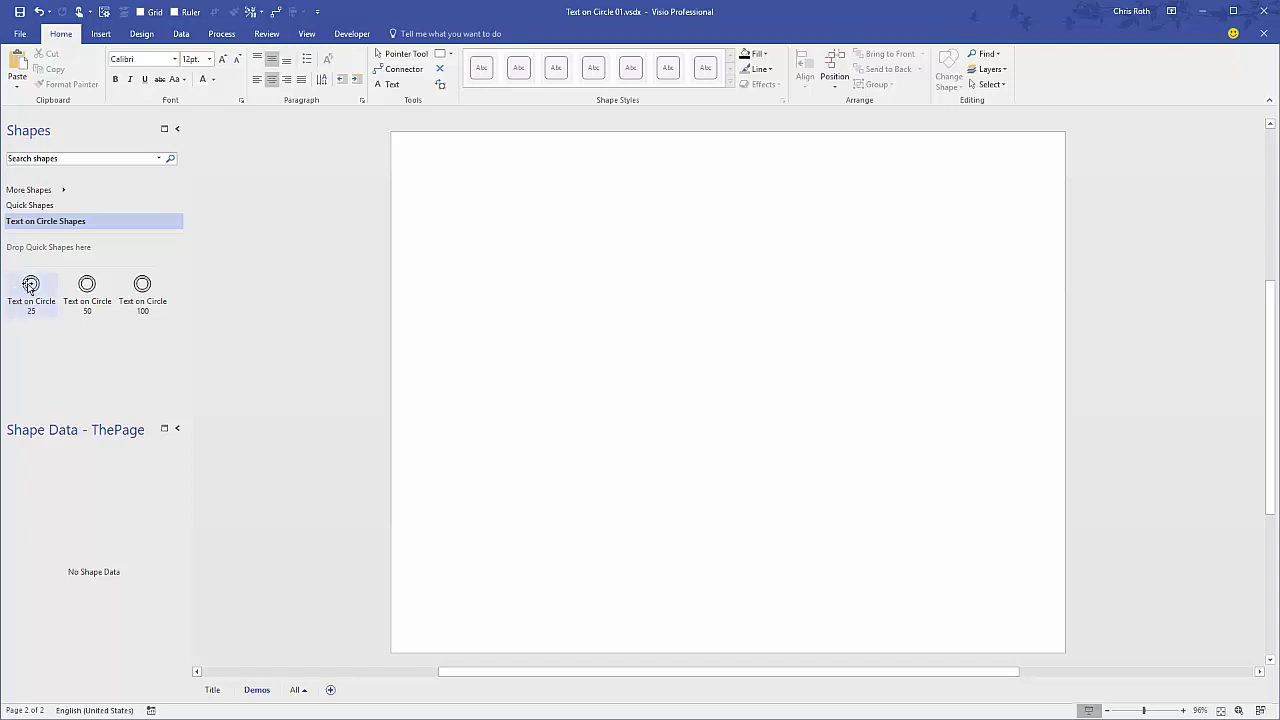
Drop a Text on Circle 25 shape onto the Demos page and zoom in on it
drag(30, 288, 600, 391)
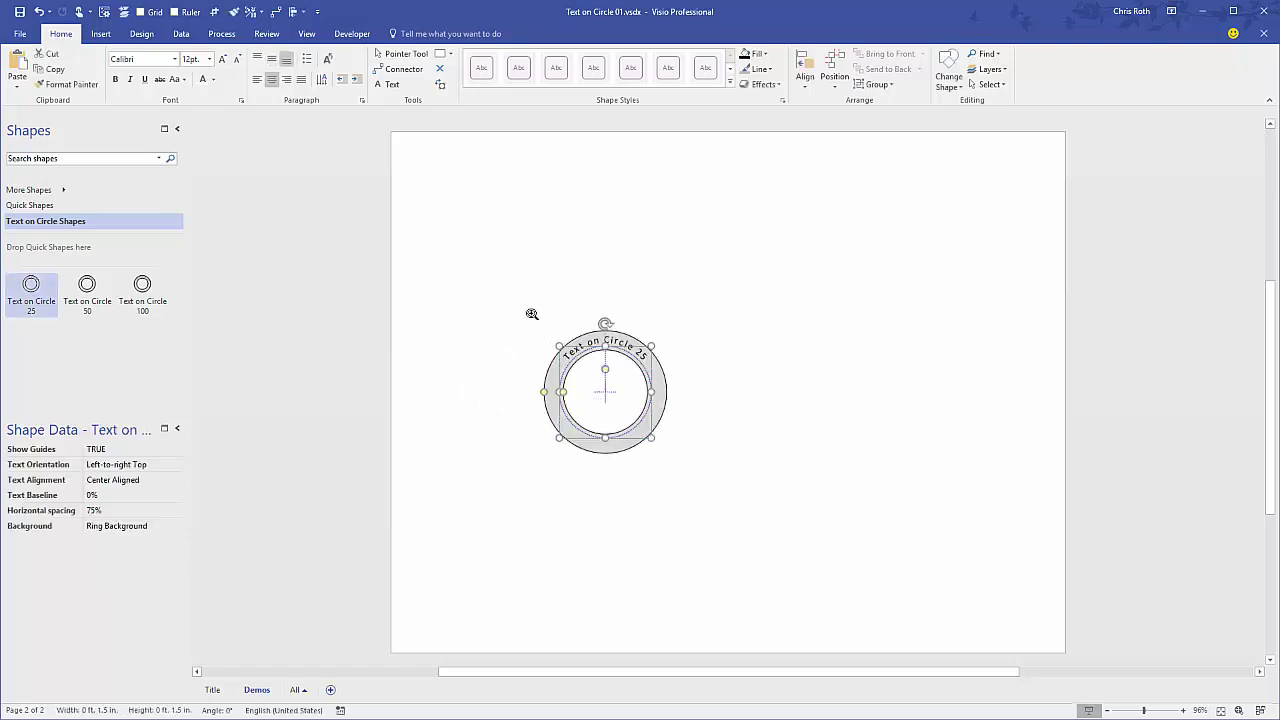
drag(531, 314, 663, 438)
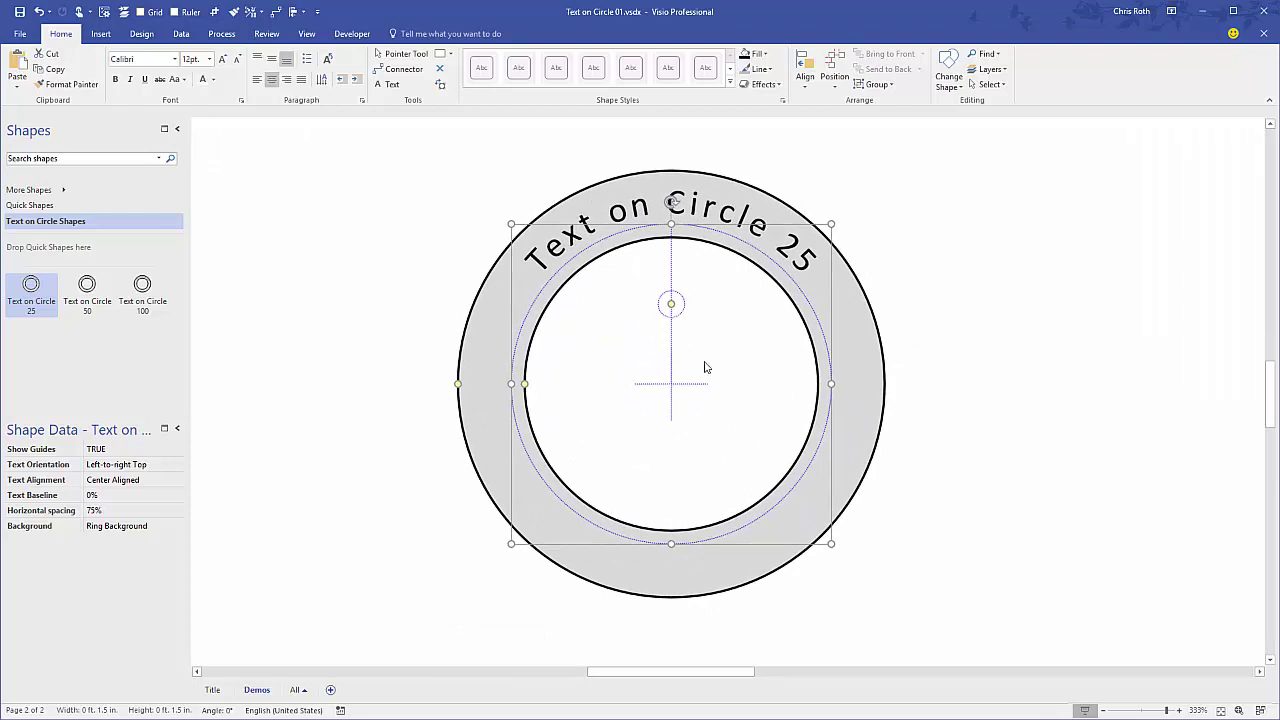
click(34, 311)
Replace the ring's text with 'Es war einmal ein Armer Holzhacker'
click(907, 412)
click(871, 386)
text(Es )
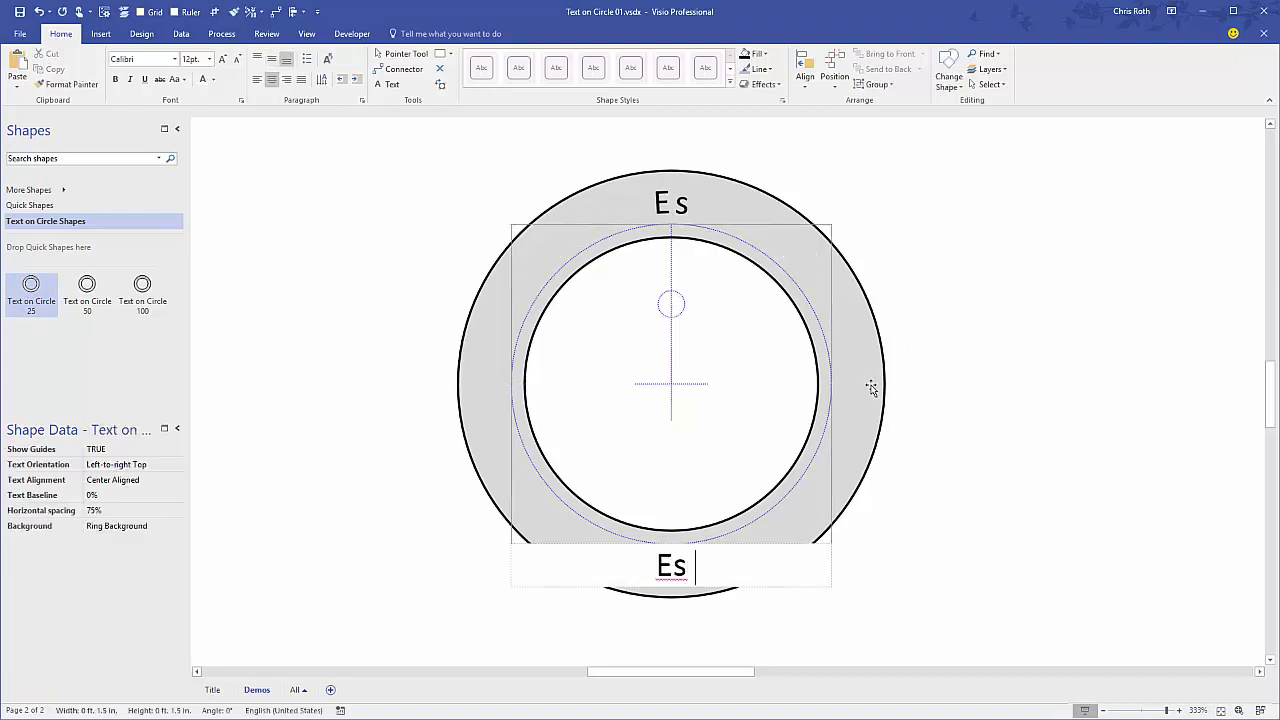
text(war einmal)
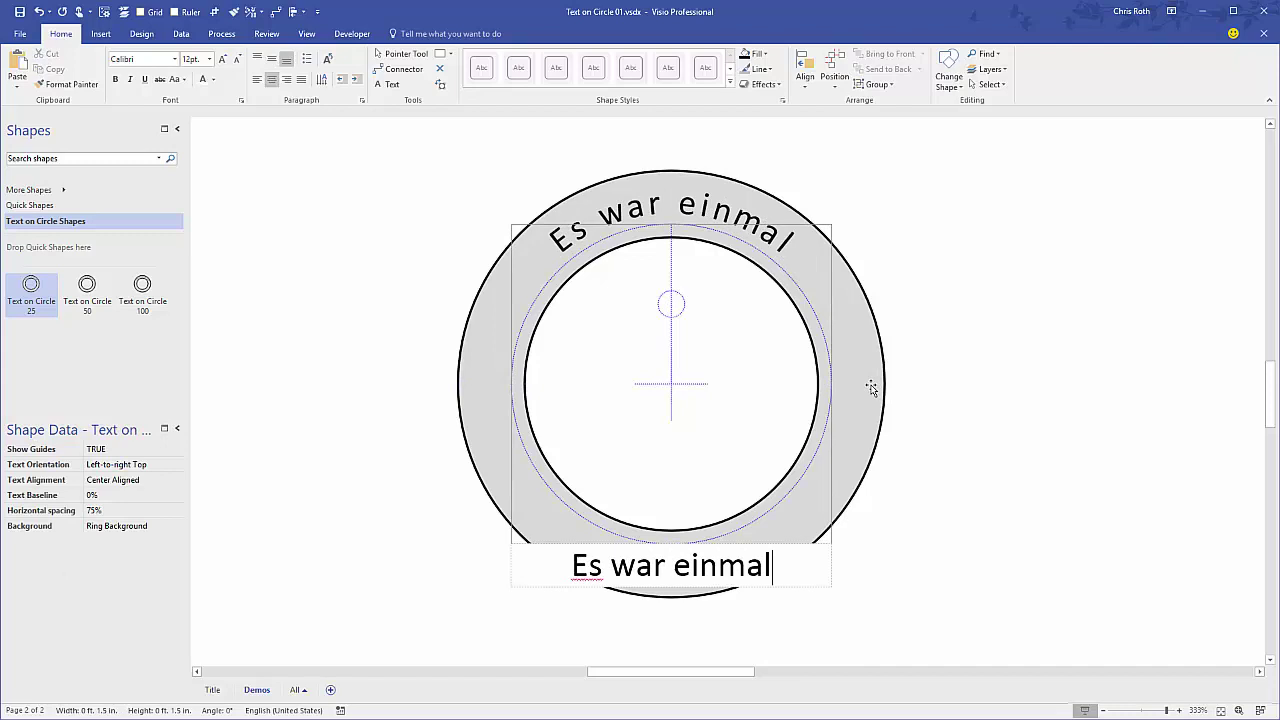
text( ein Armer )
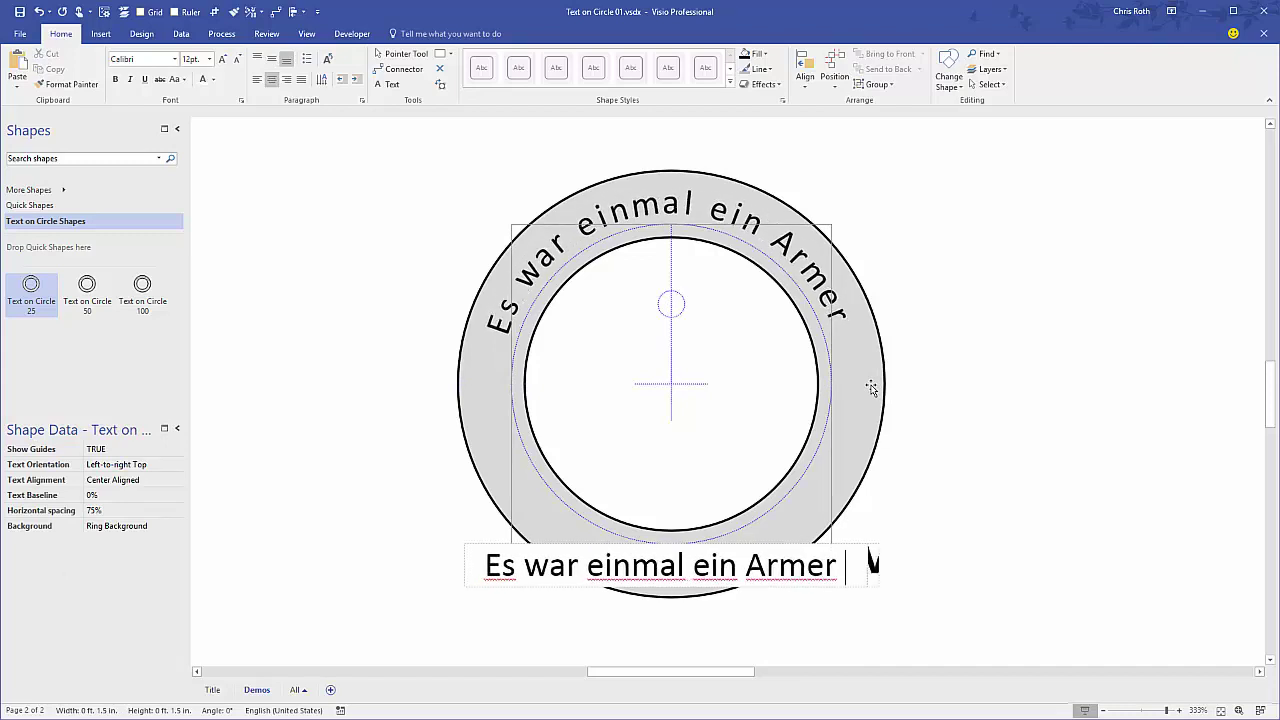
text(Holzhacker)
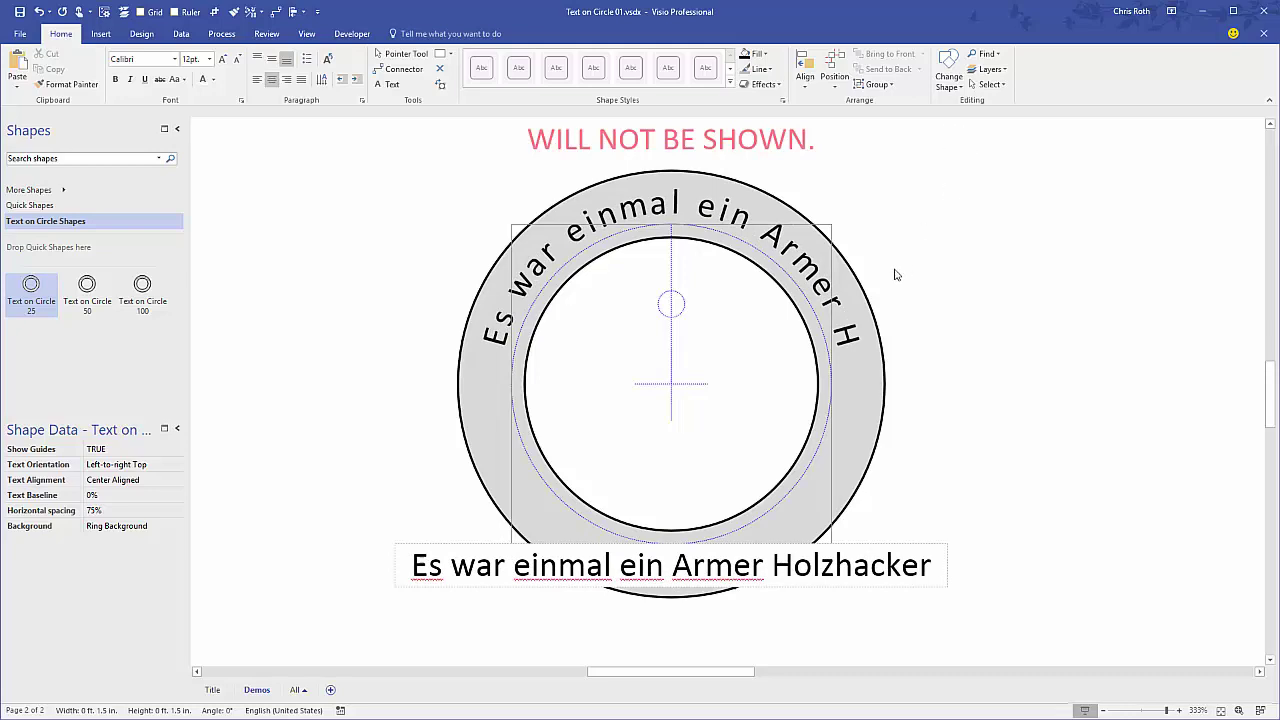
key(Escape)
scroll(896, 275, down, 4)
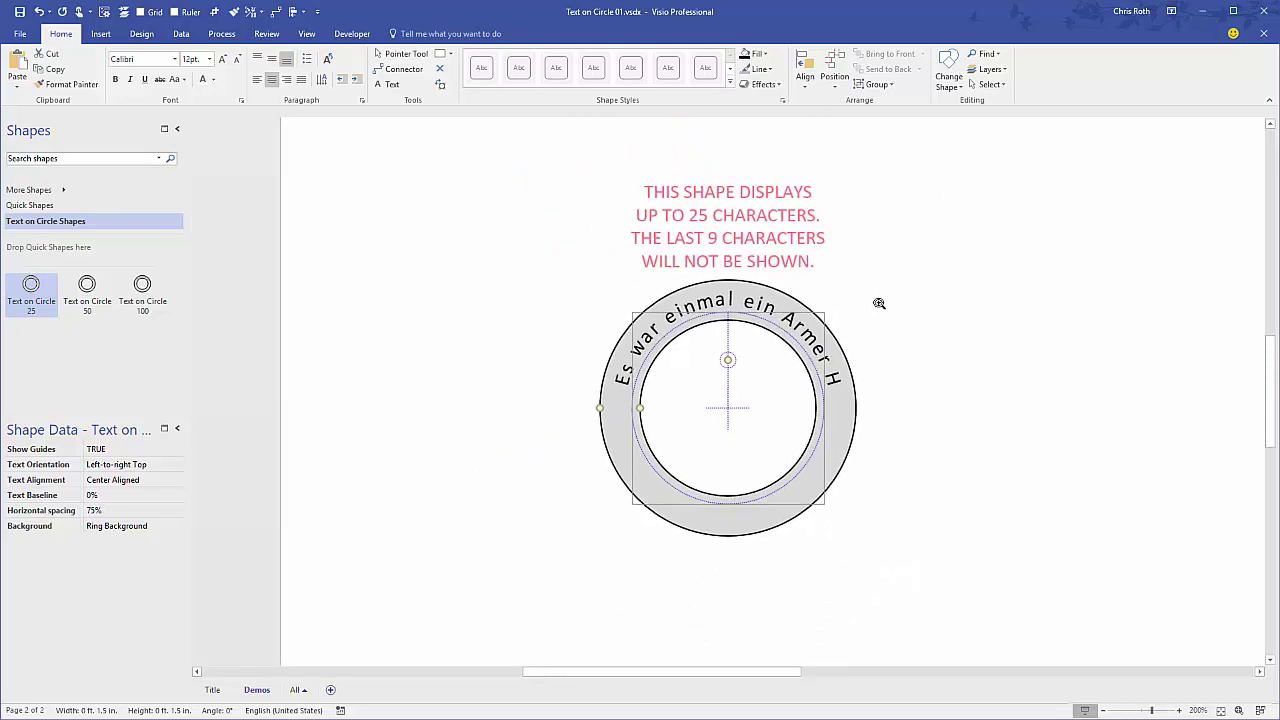
Open the ring's text and select it to see 'olzhacker' cut off after 25 characters
double_click(592, 530)
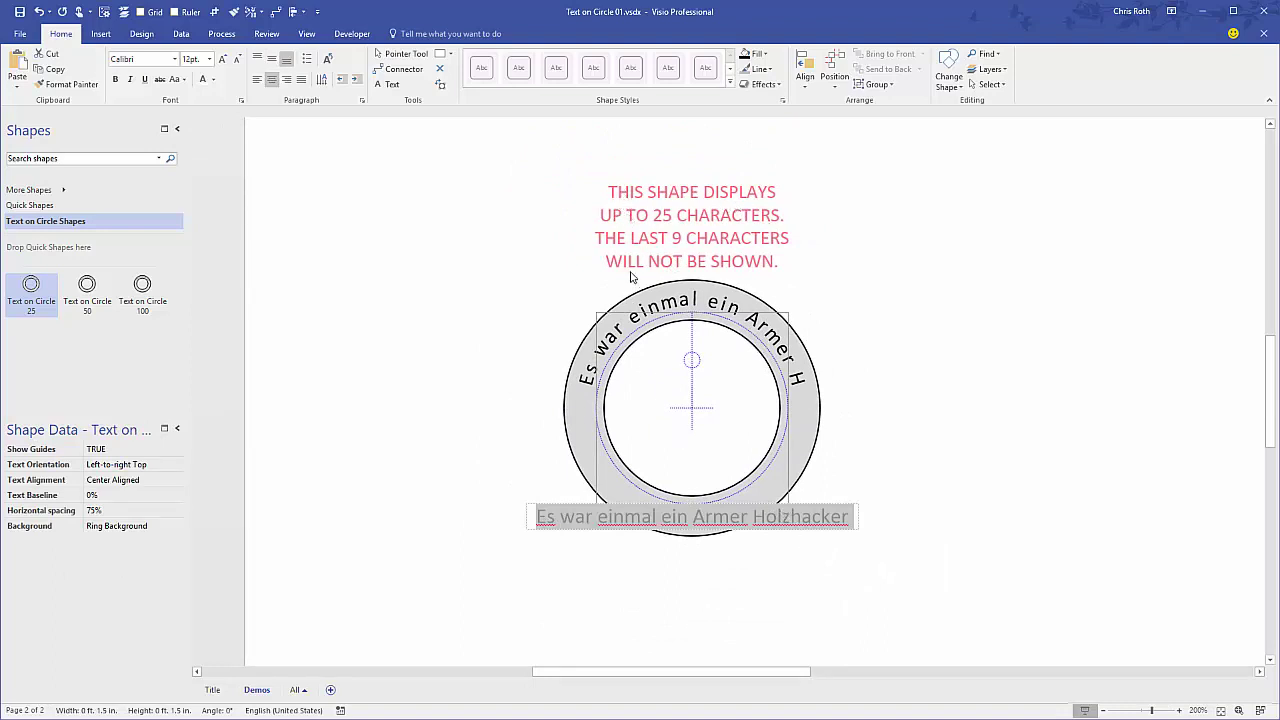
click(761, 517)
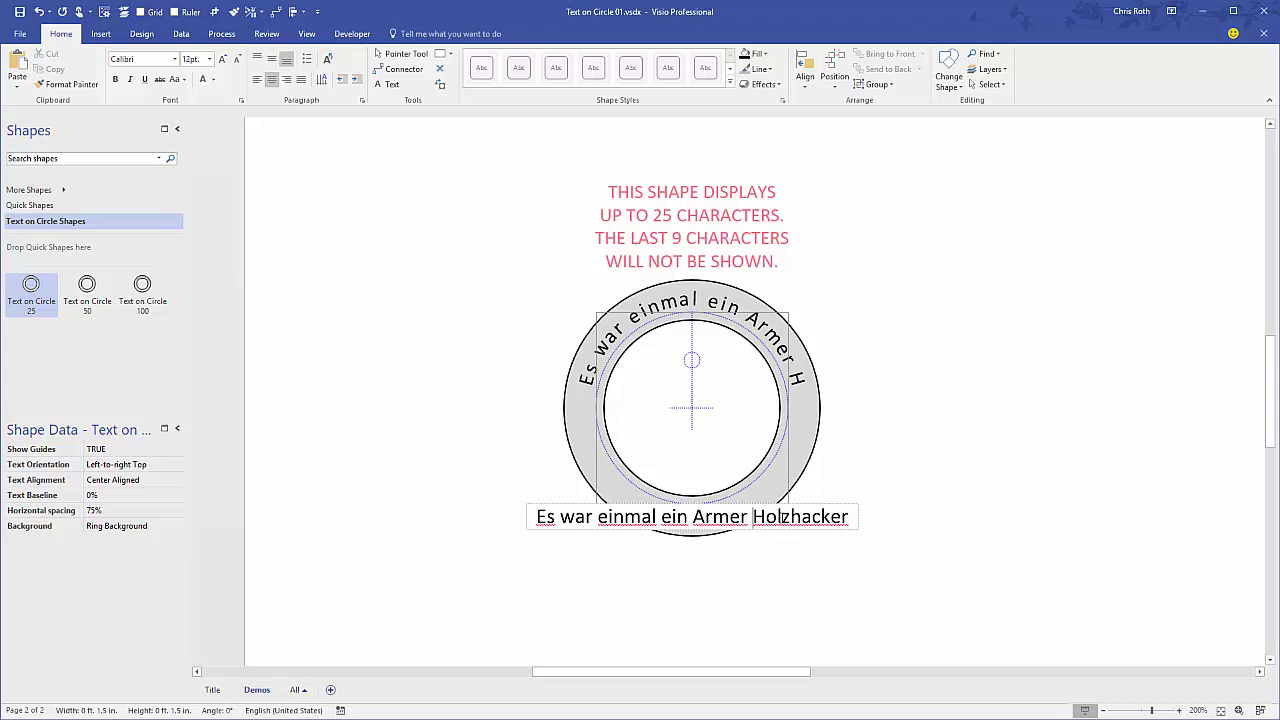
drag(754, 517, 850, 517)
click(766, 519)
drag(762, 517, 856, 517)
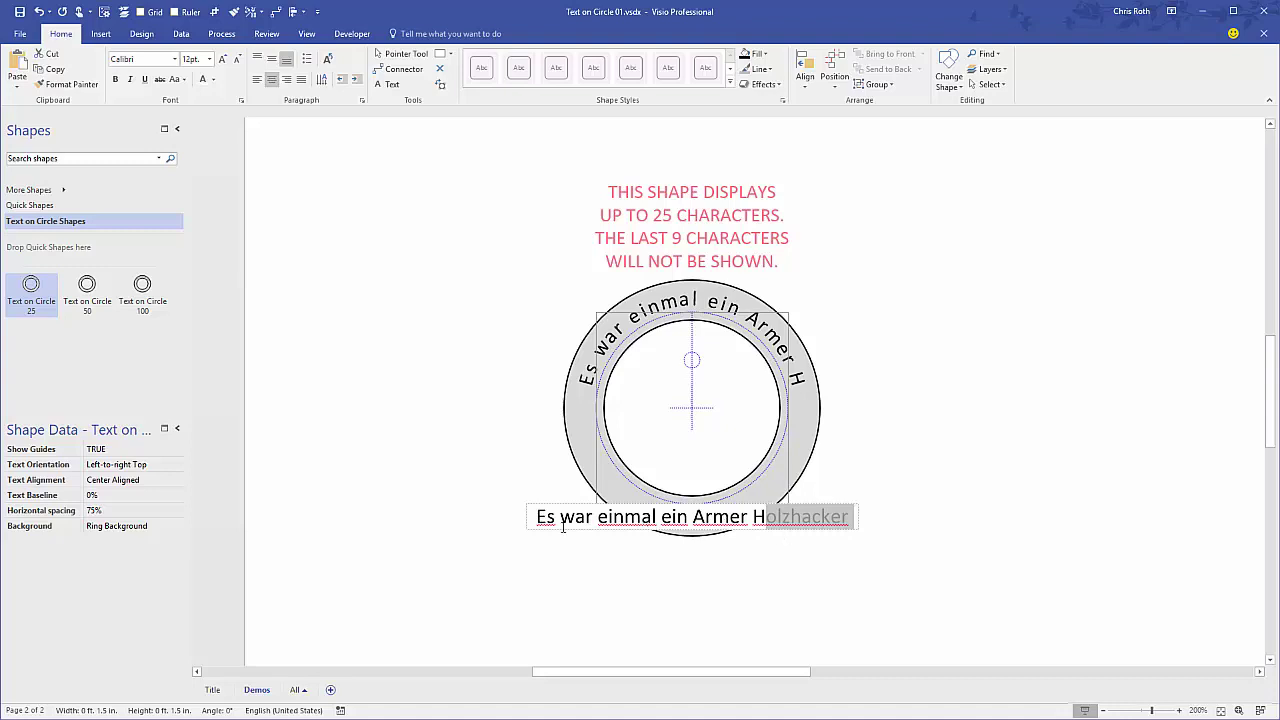
drag(537, 517, 860, 528)
key(ctrl+c)
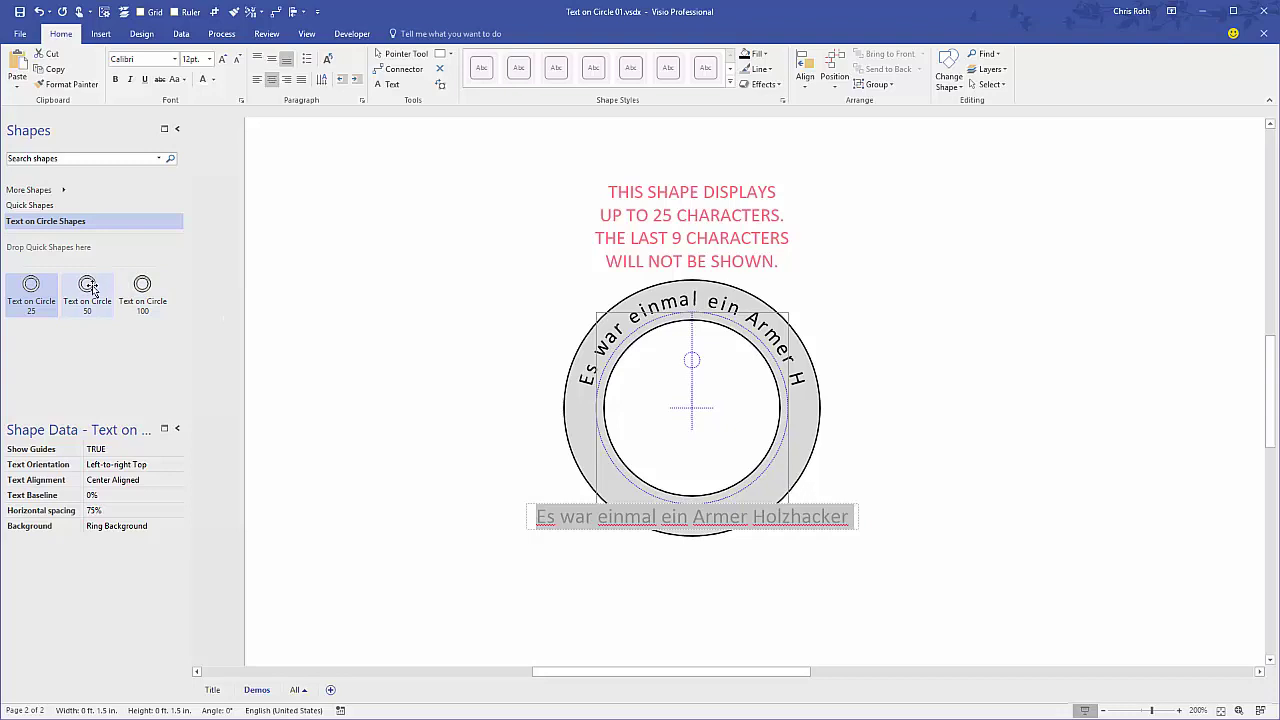
Add a Text on Circle 50 ring beside the first and paste in the full sentence
drag(87, 288, 997, 413)
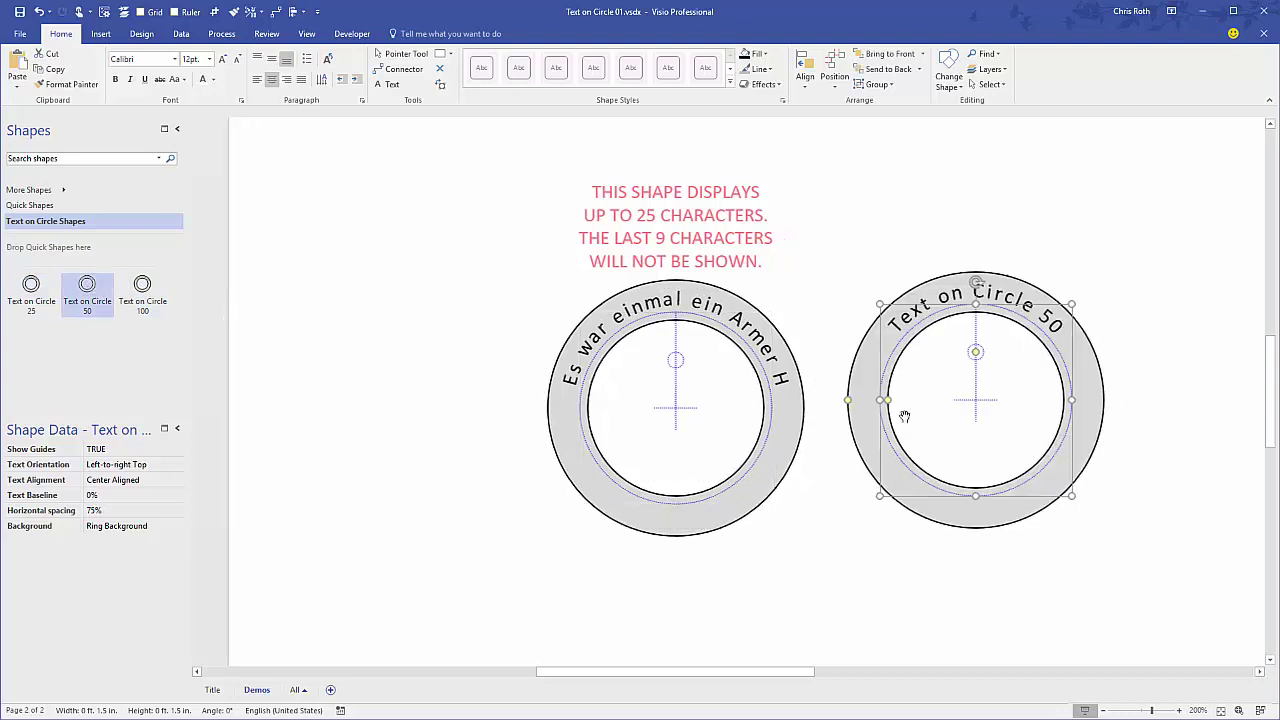
key(Escape)
double_click(873, 313)
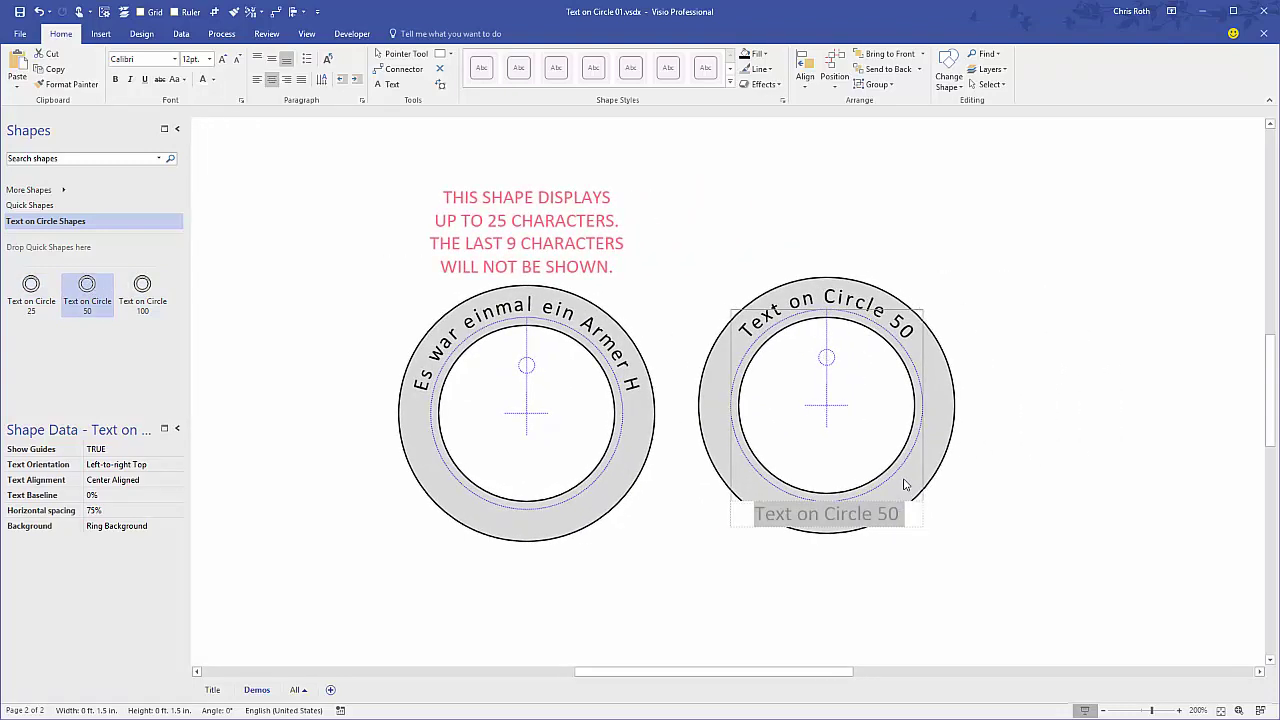
key(Delete)
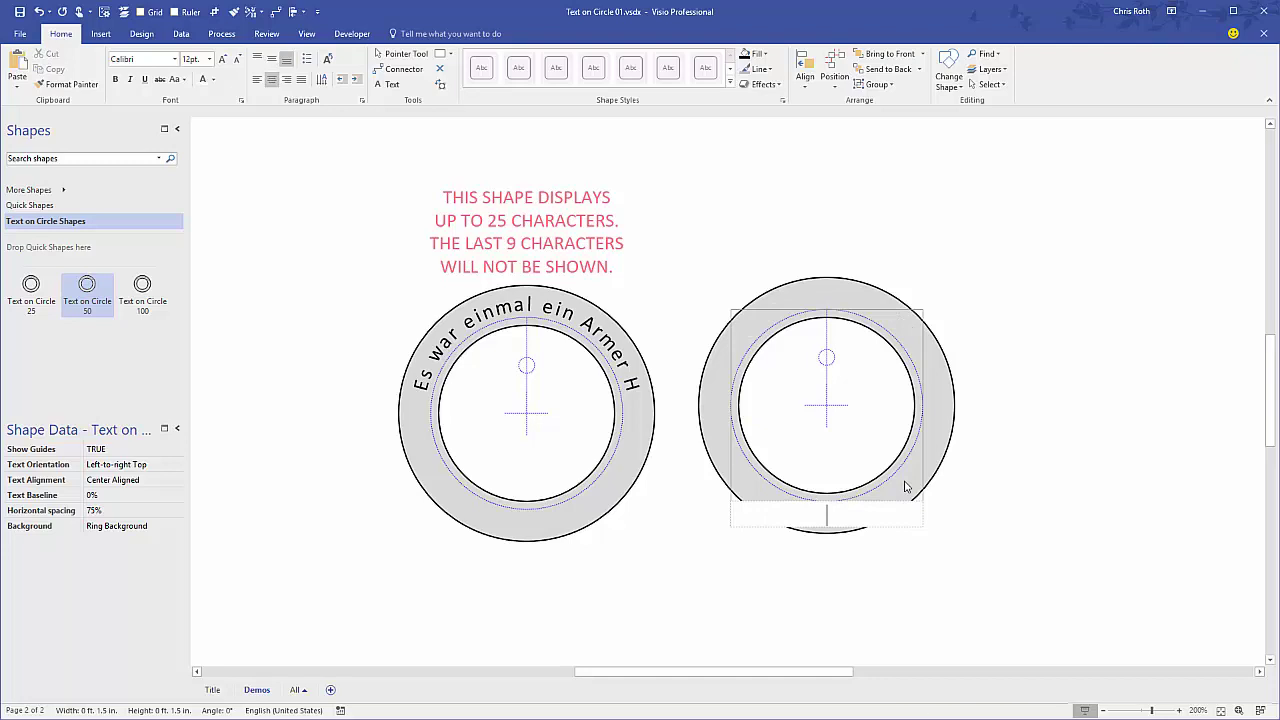
key(ctrl+v)
click(954, 573)
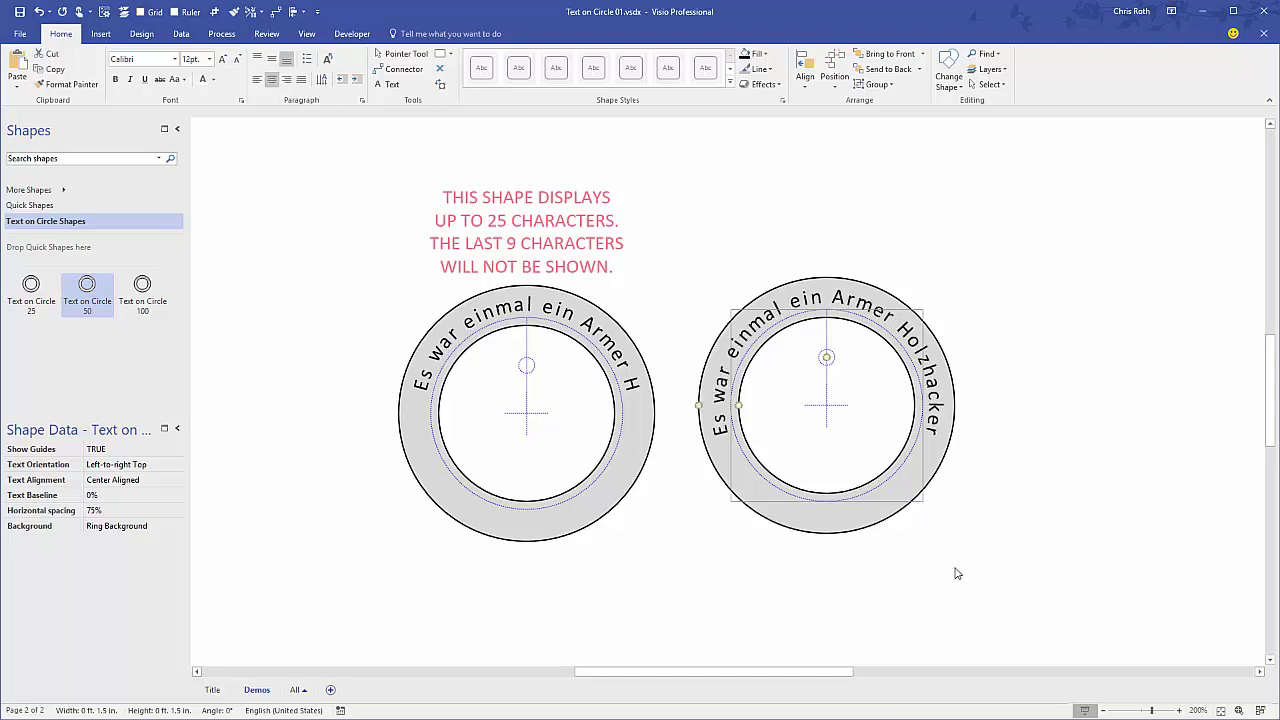
click(773, 308)
Reopen the left ring's text and highlight 'Armer Holzhacke' to check where it truncates
click(778, 587)
click(851, 530)
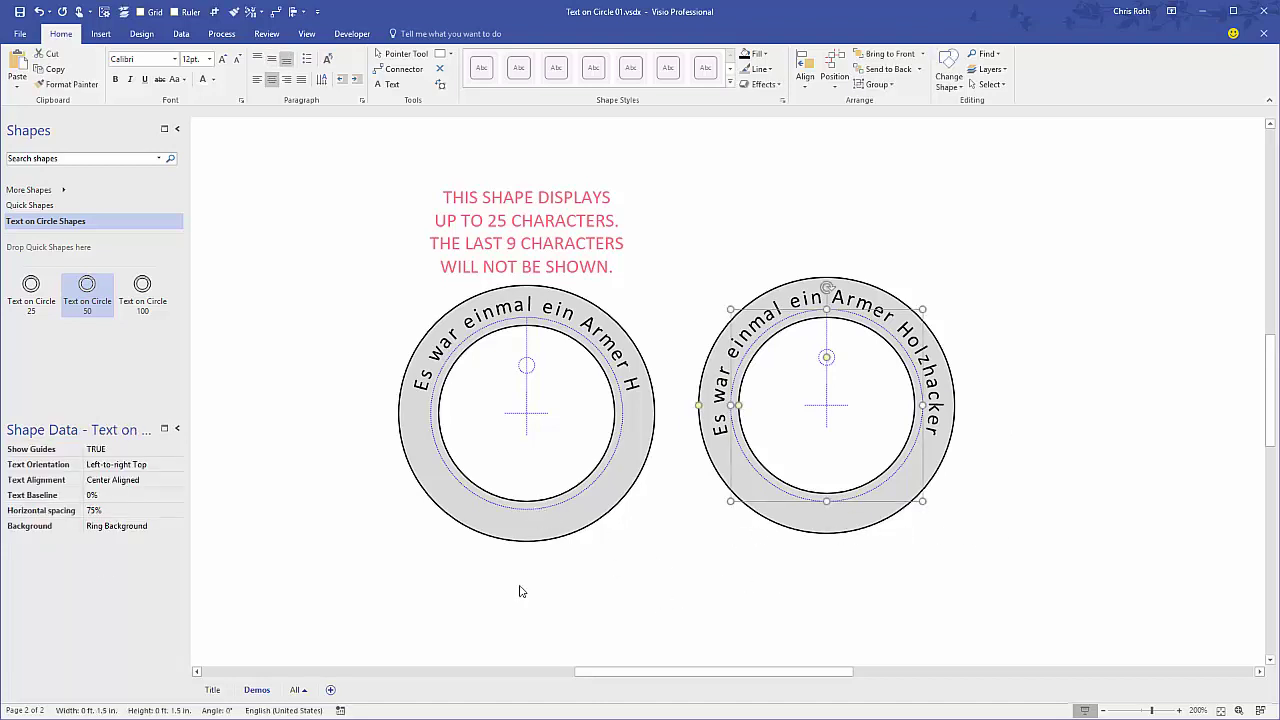
click(510, 533)
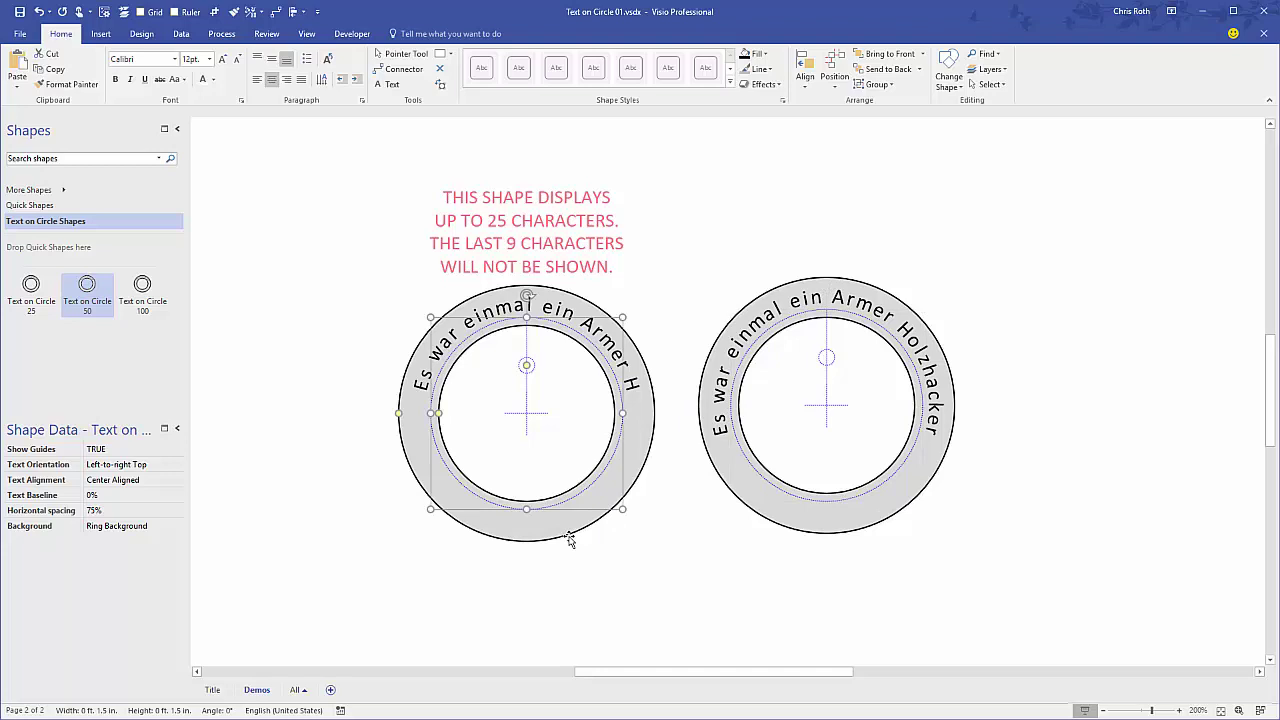
double_click(569, 540)
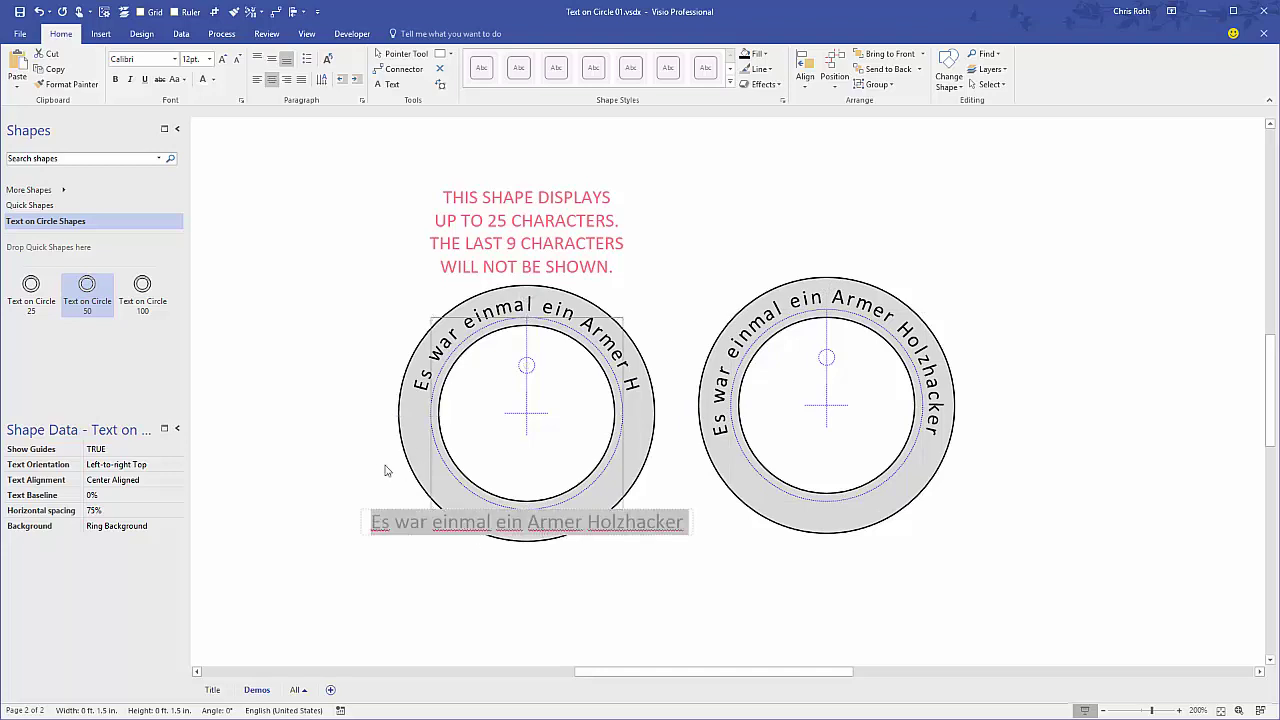
click(350, 486)
double_click(530, 525)
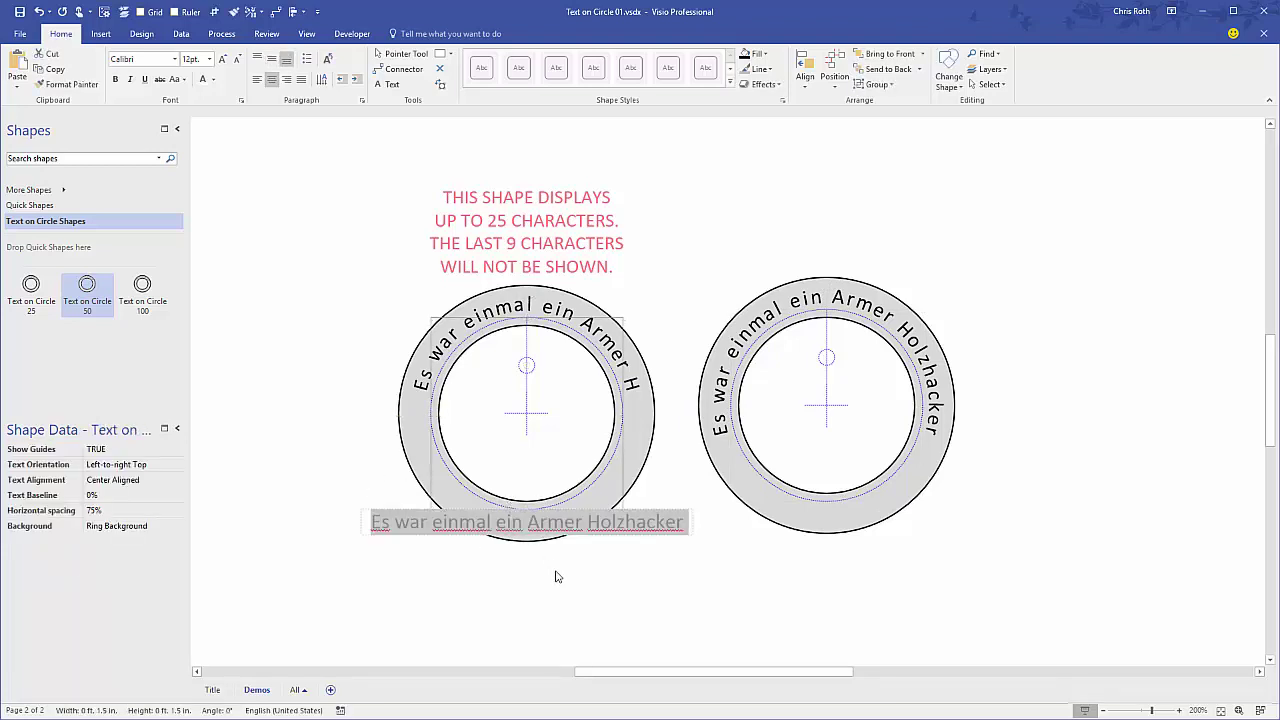
click(524, 533)
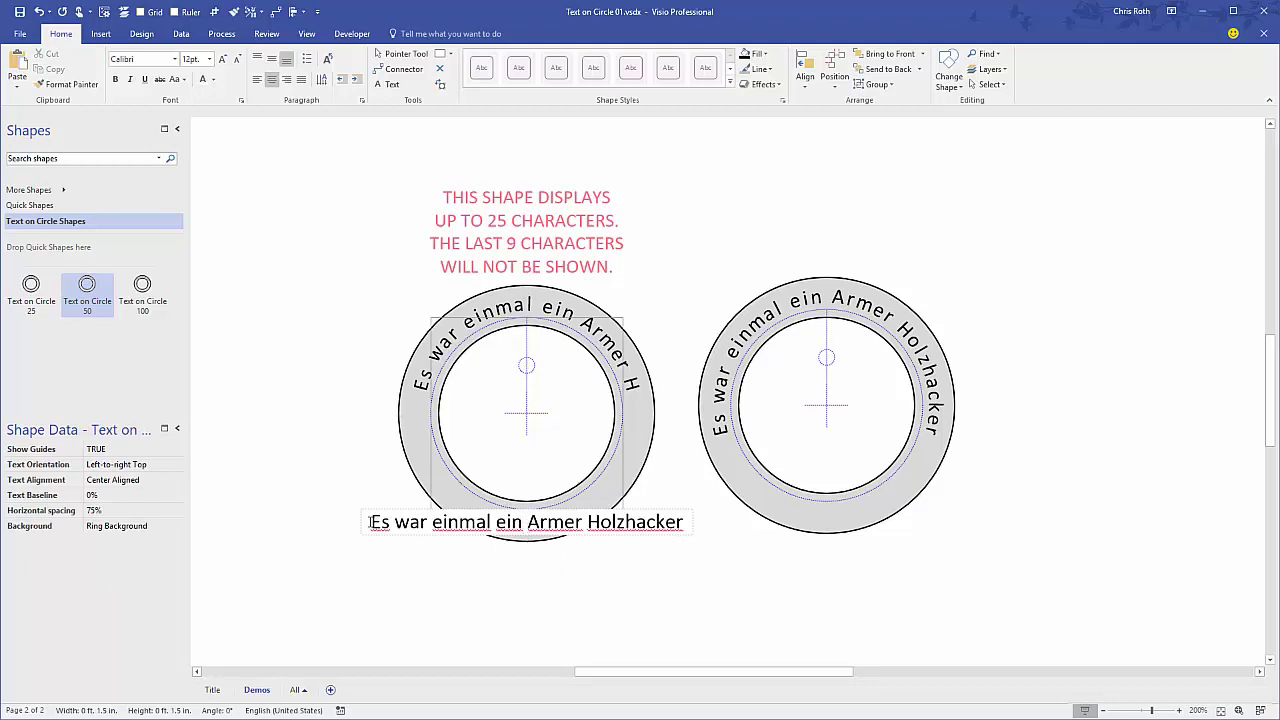
drag(567, 522, 679, 522)
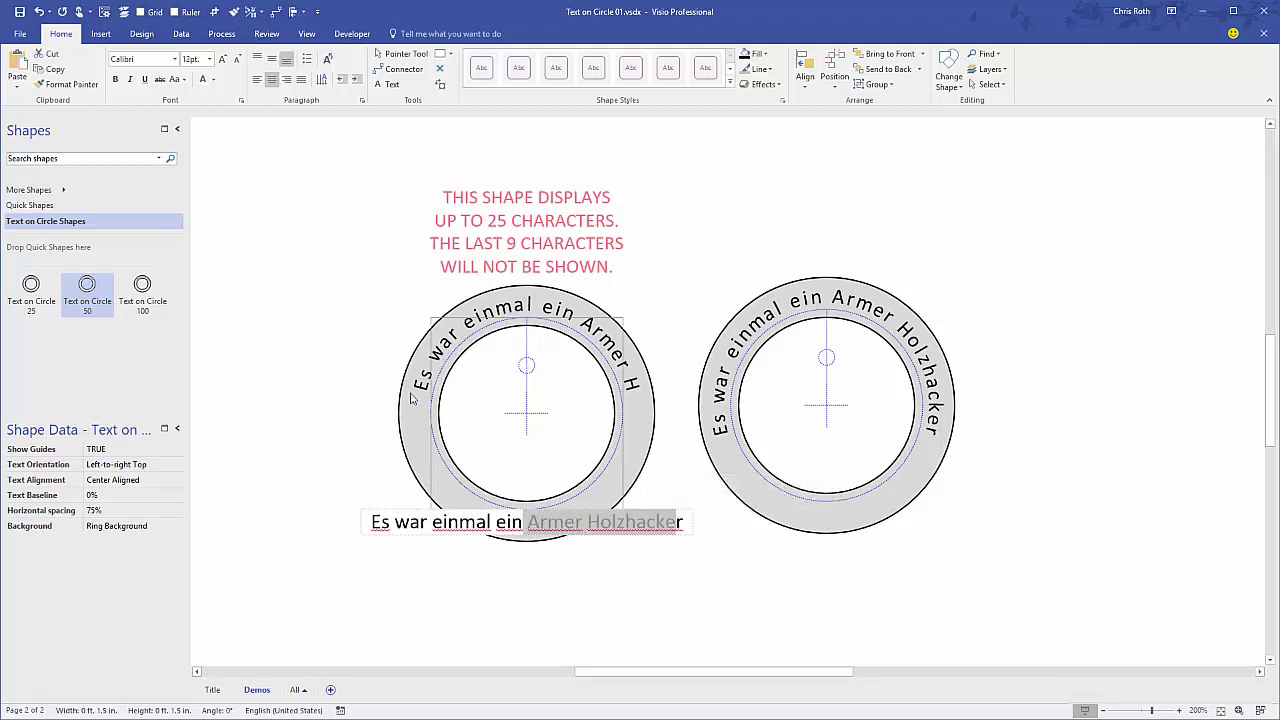
click(394, 521)
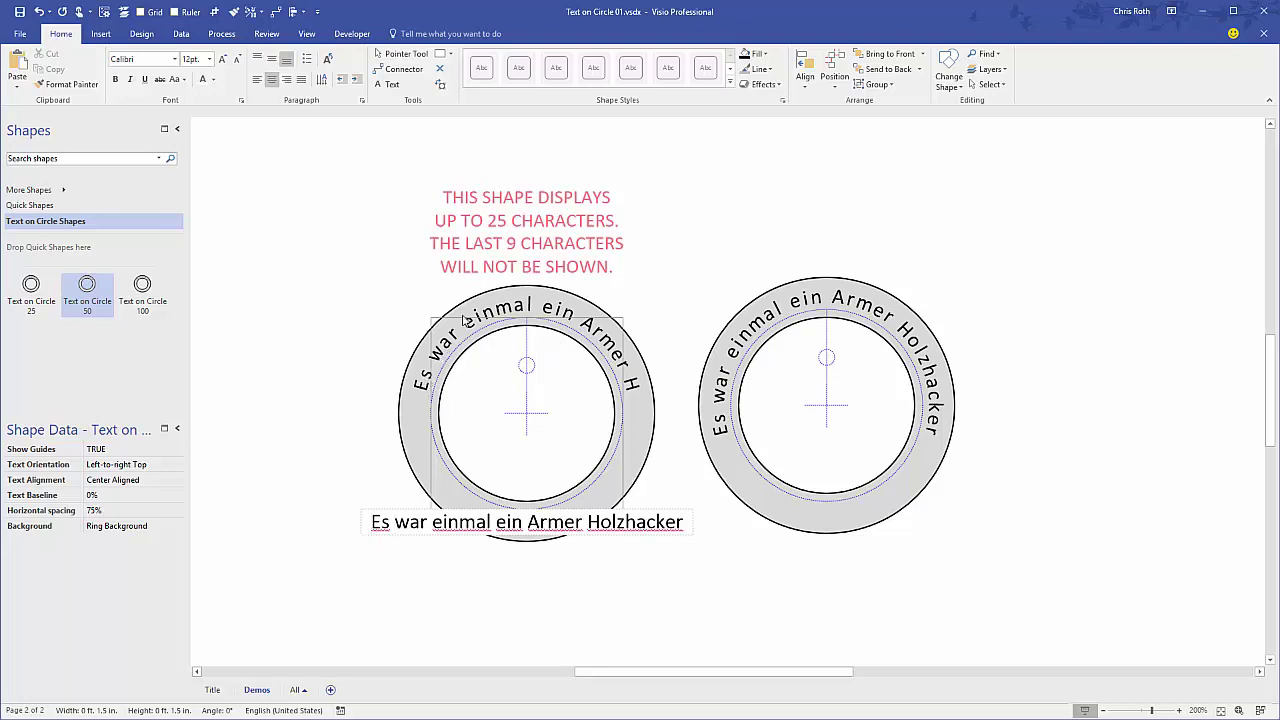
click(705, 557)
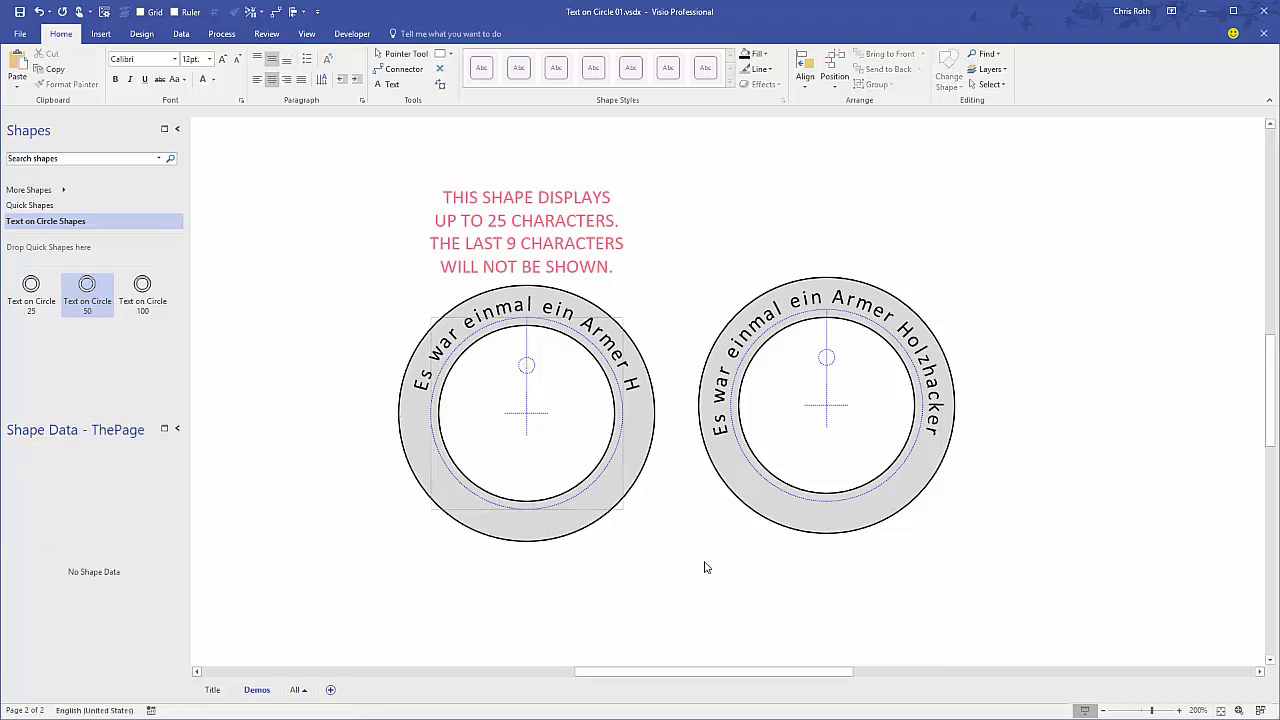
Open the Text on Circle 25 ring's group to edit its individual characters
right_click(590, 333)
mouse_move(813, 568)
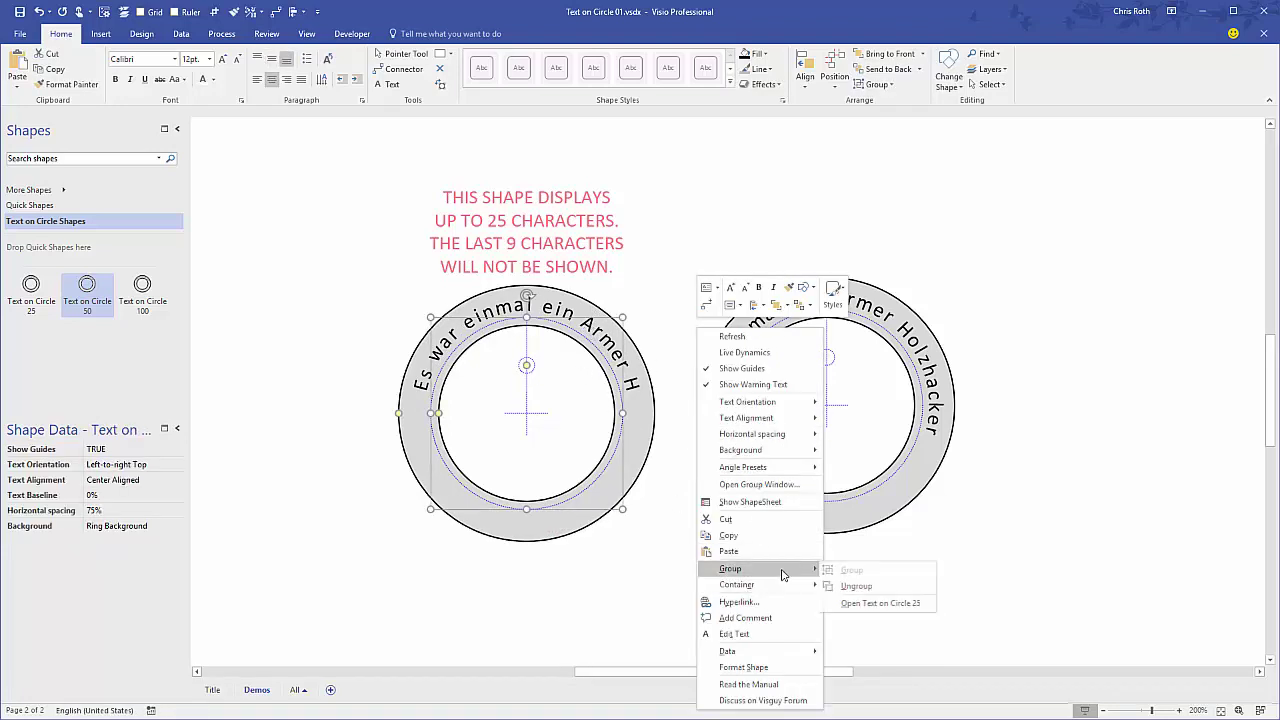
click(875, 603)
scroll(530, 415, up, 1)
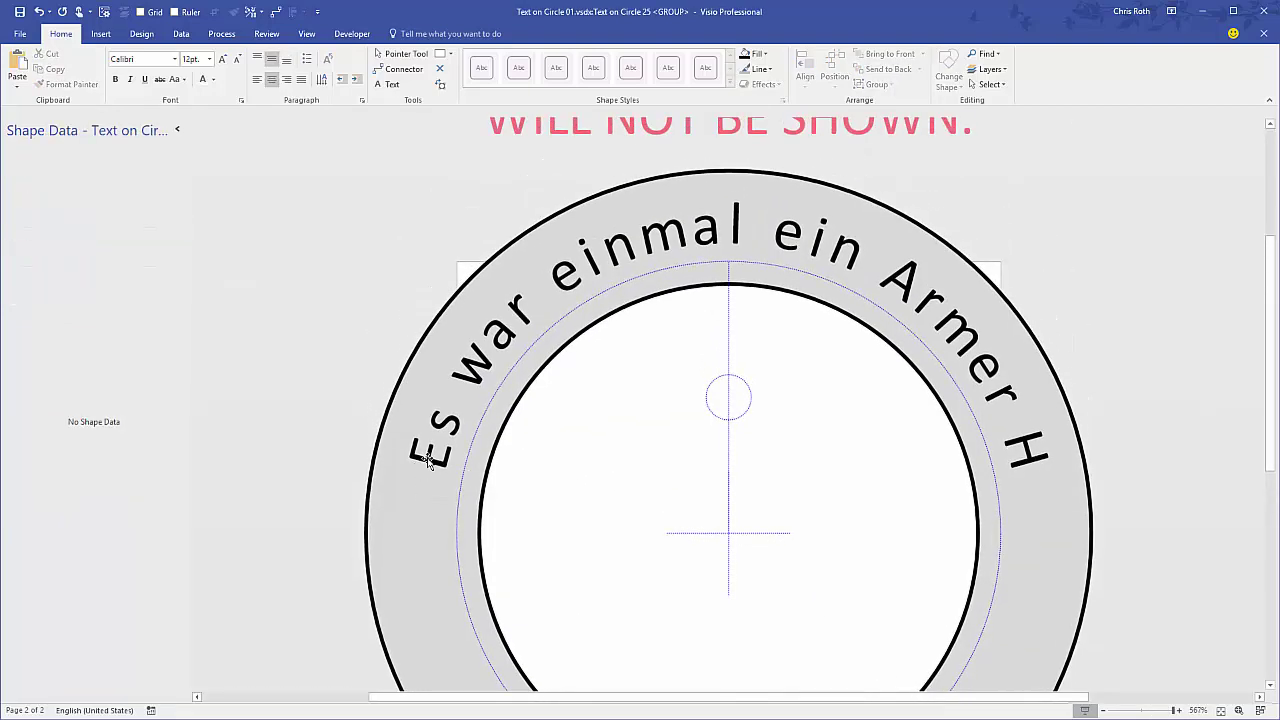
Select the 'Es war' characters and make them bold and italic
click(425, 448)
click(447, 425)
click(485, 345)
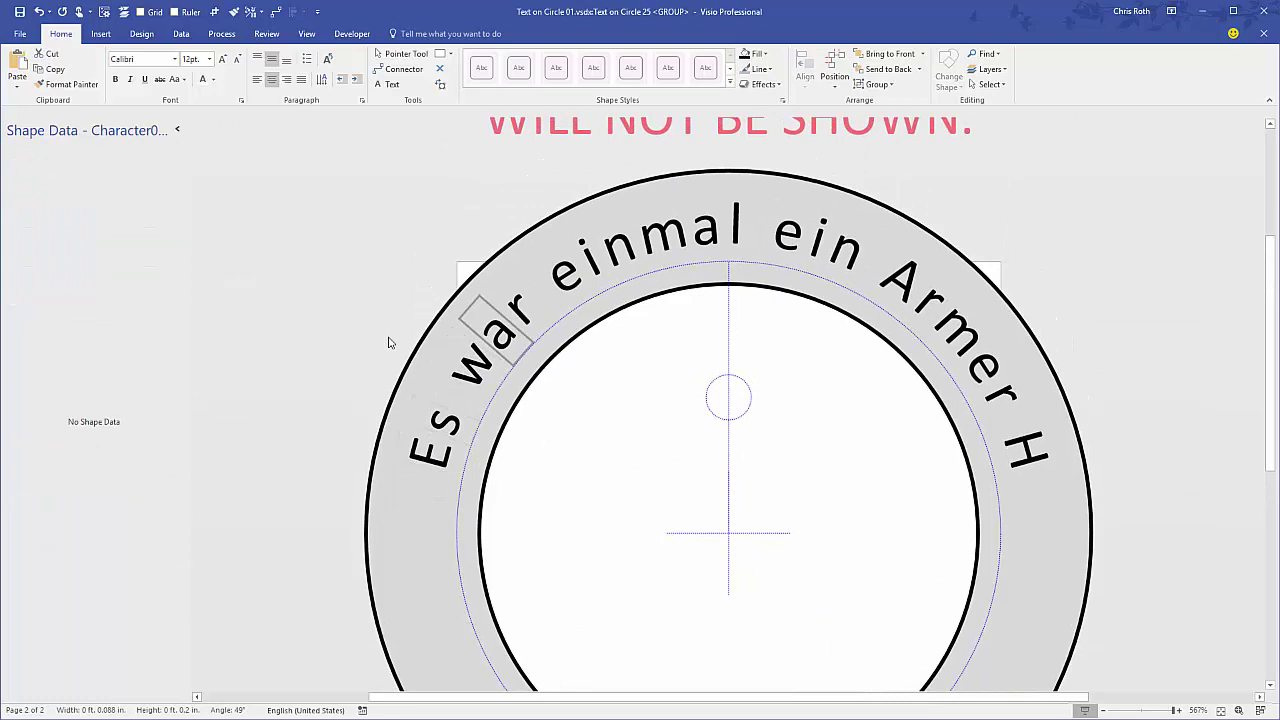
drag(283, 211, 793, 565)
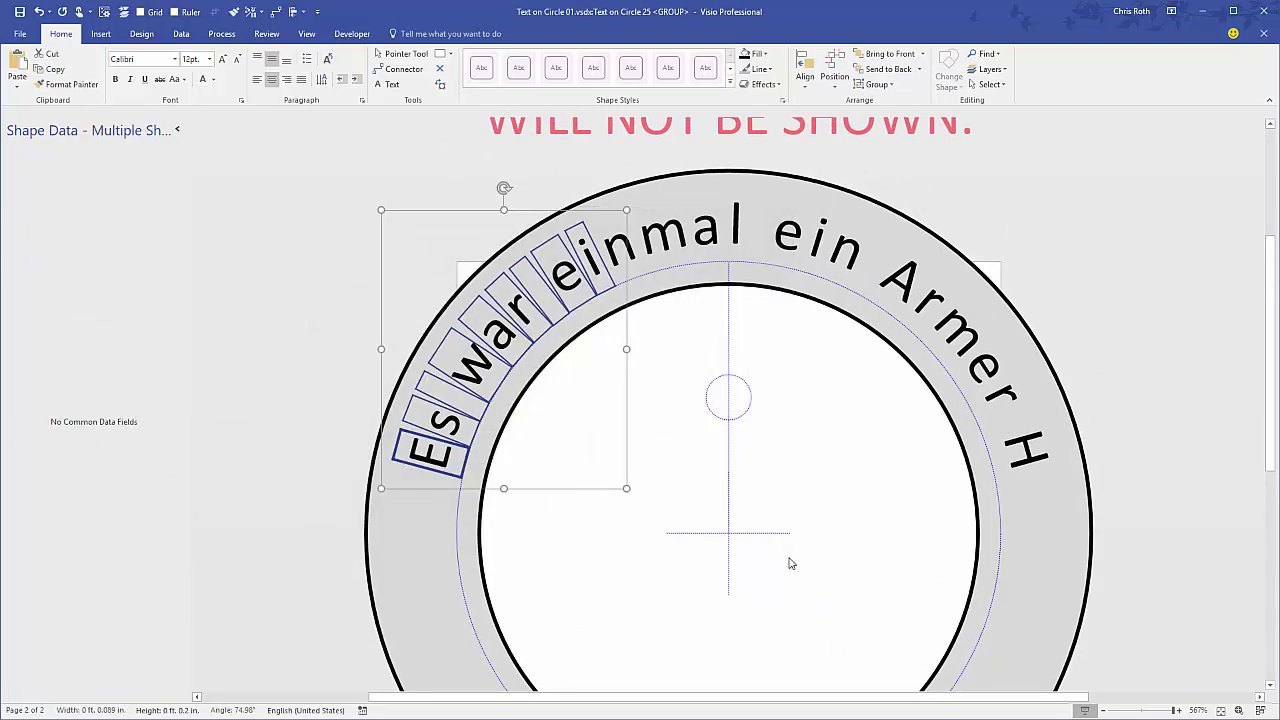
click(379, 175)
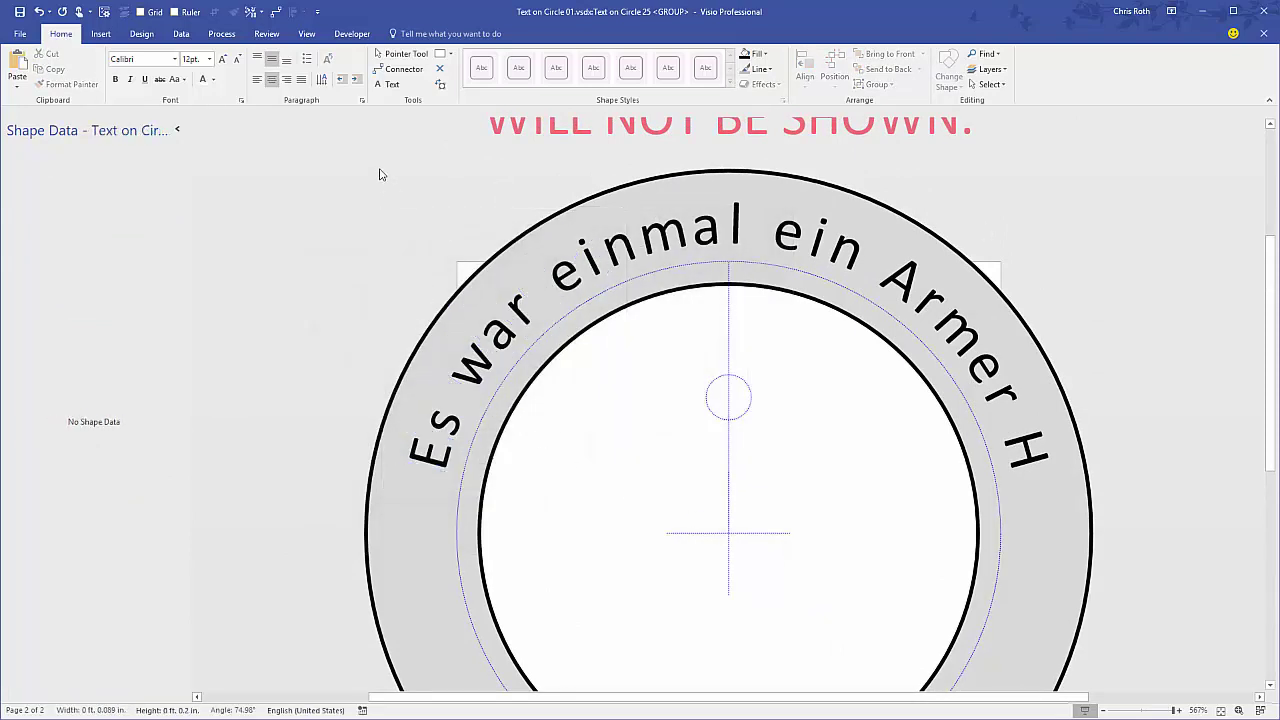
drag(379, 175, 857, 352)
click(303, 278)
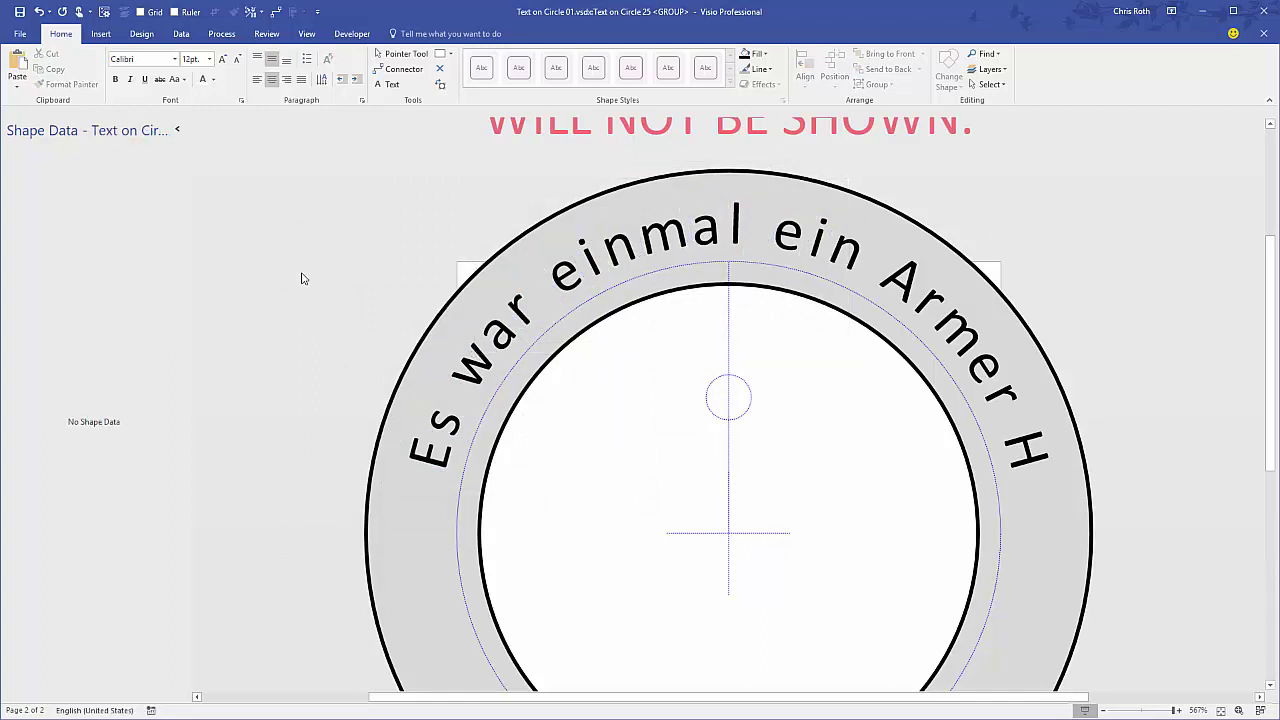
drag(303, 278, 603, 558)
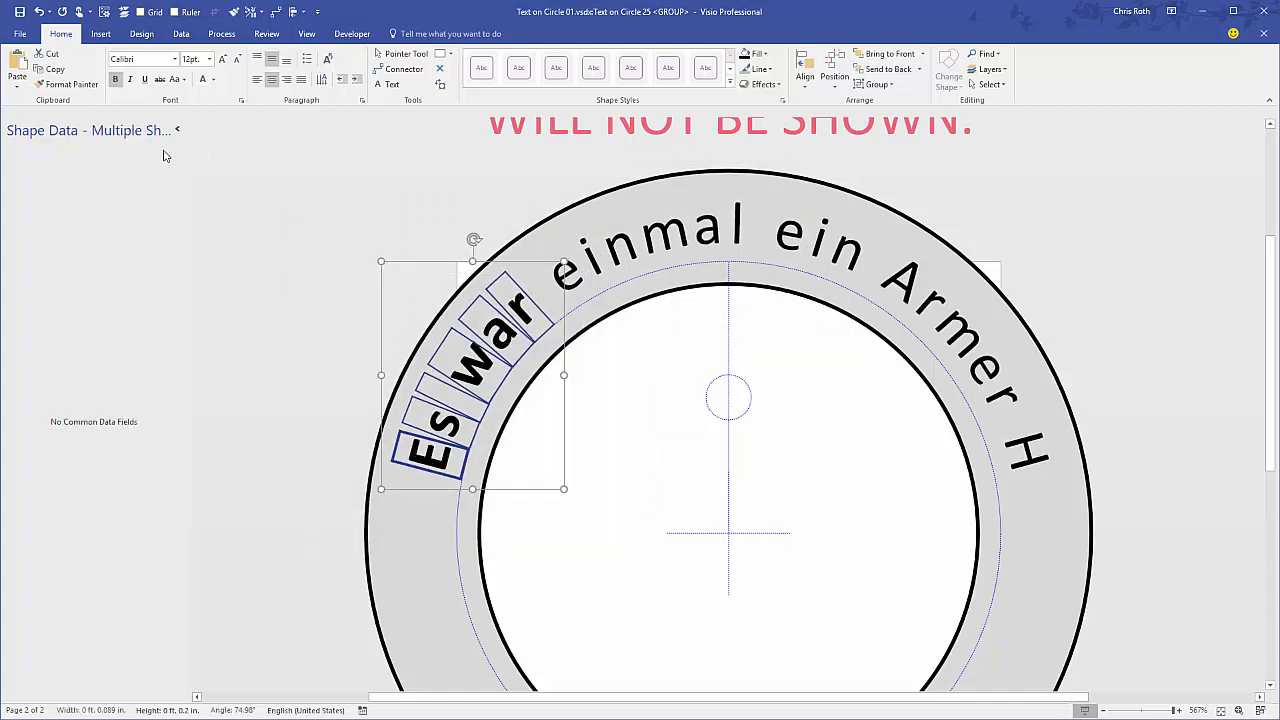
click(129, 79)
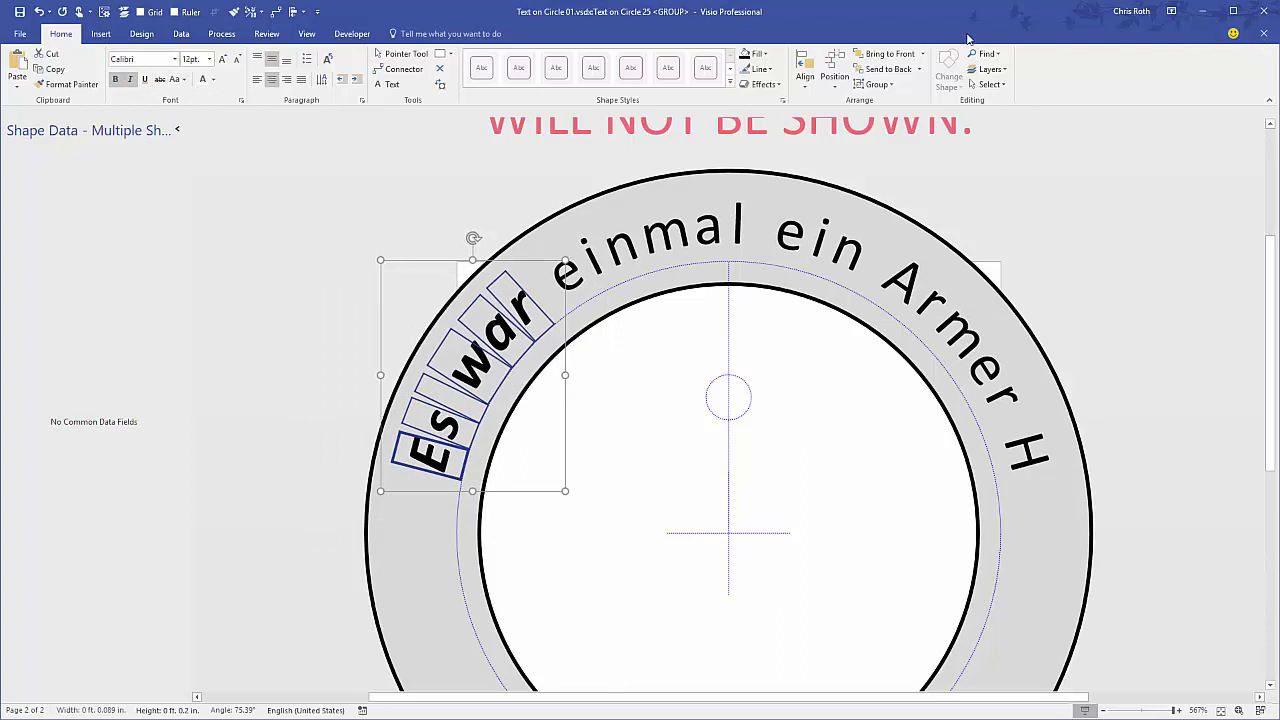
click(1264, 33)
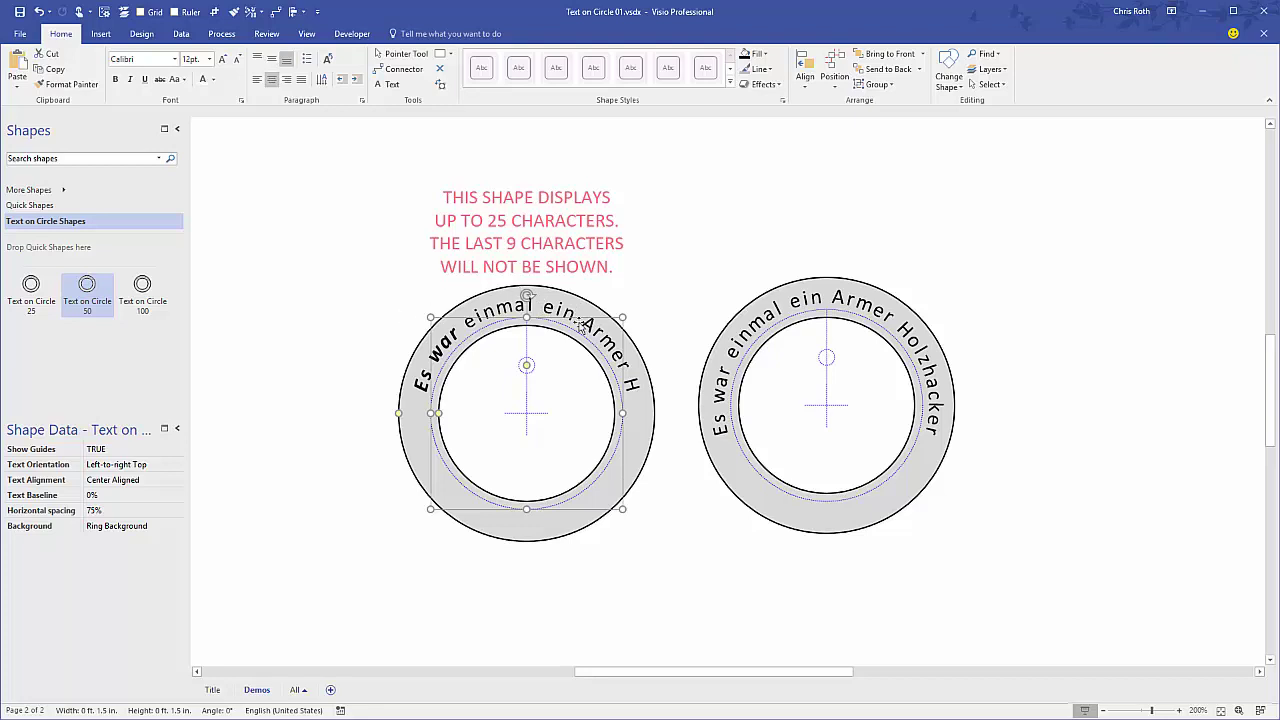
Delete the Text on Circle 25 ring and its caption, then zoom in on the remaining ring
click(647, 324)
click(612, 347)
key(Delete)
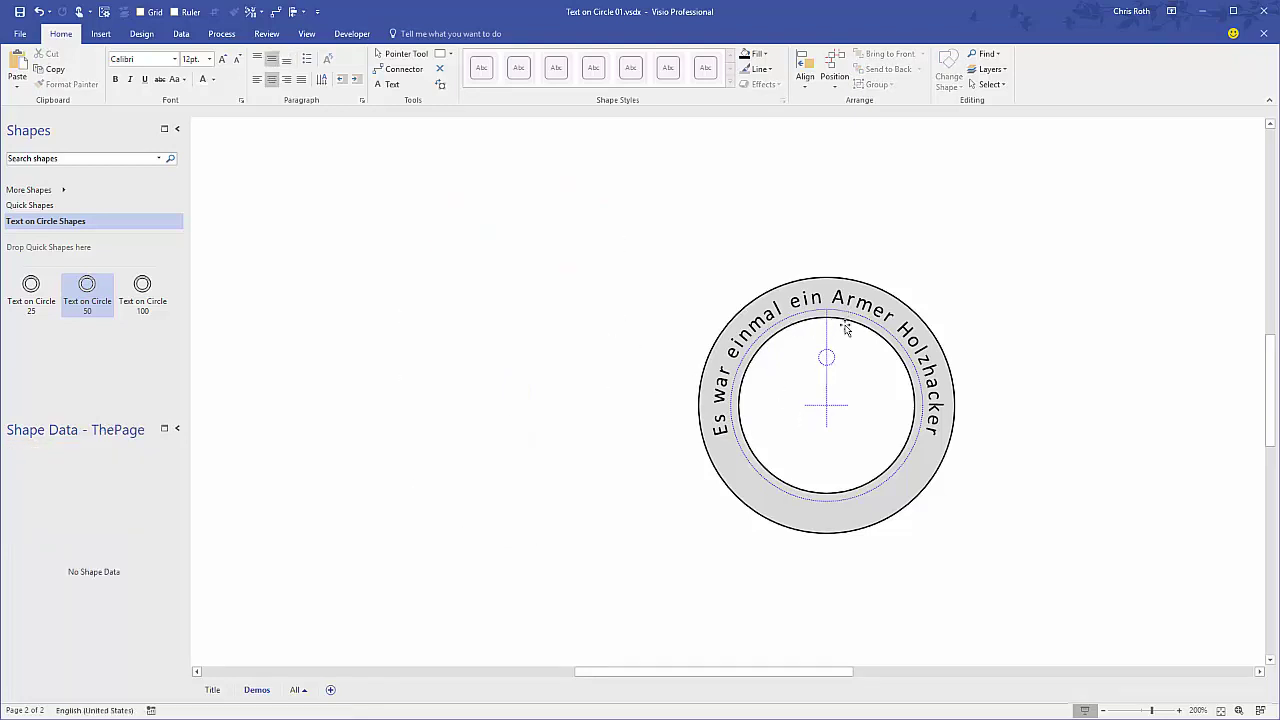
ctrl+shift+click(872, 392)
scroll(908, 423, right, 3)
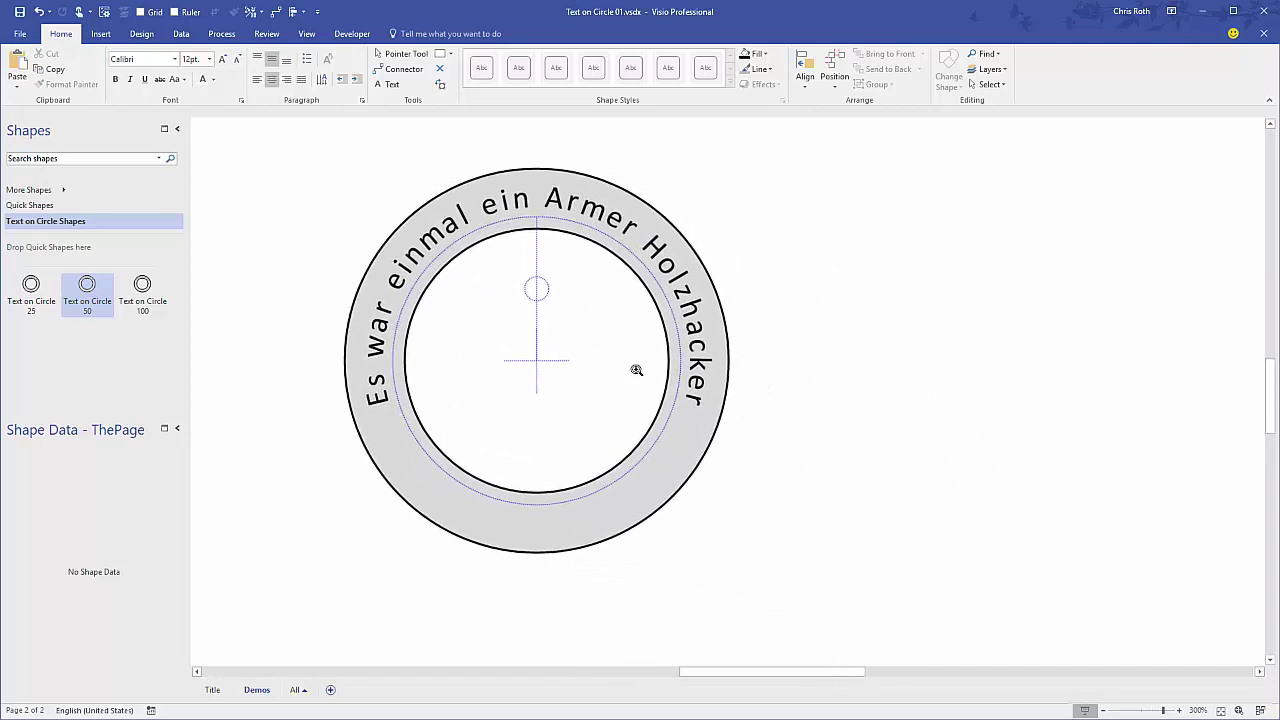
click(391, 444)
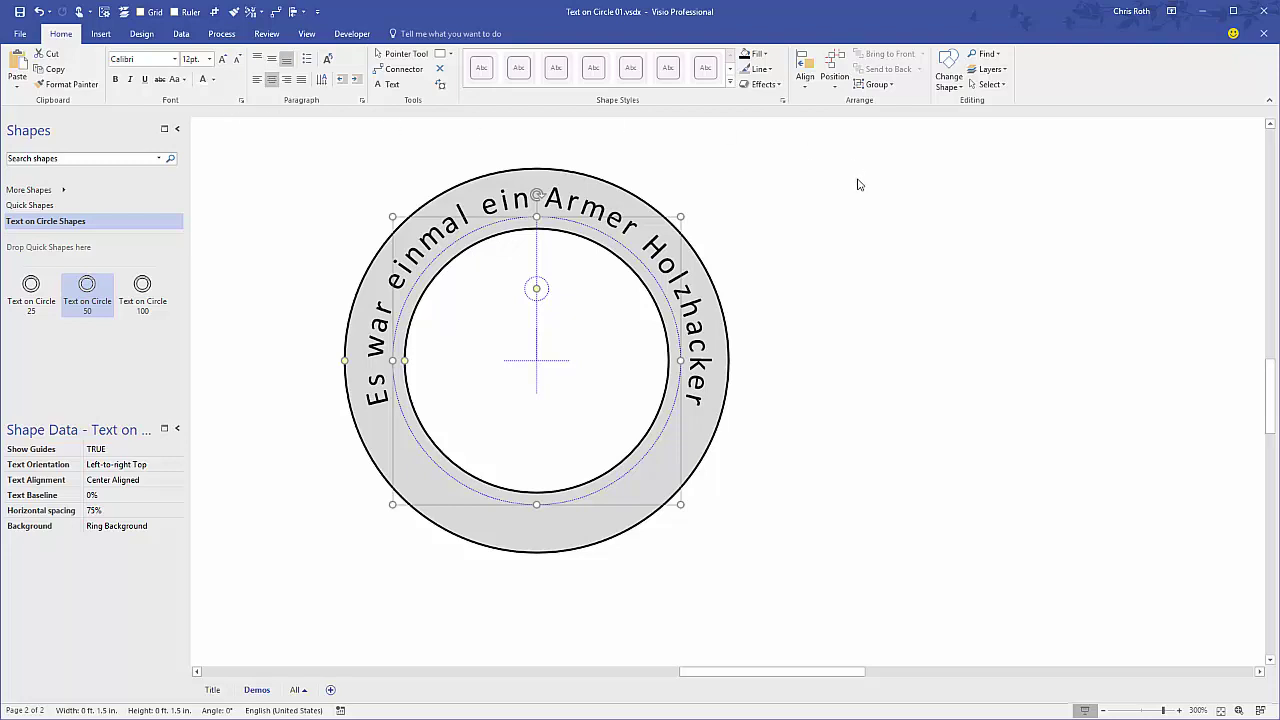
Set the ring text to 18 pt Berlin Sans FB Demi and fill the ring light blue
click(222, 59)
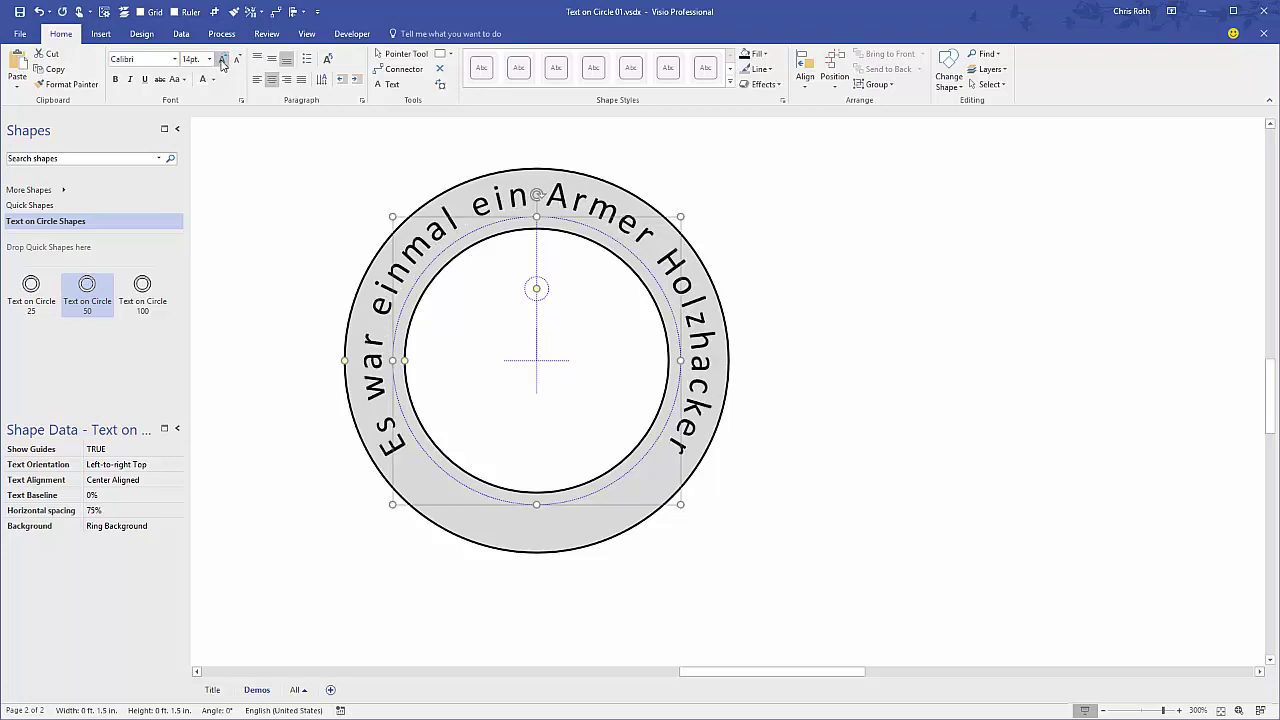
click(222, 59)
click(222, 59)
click(175, 60)
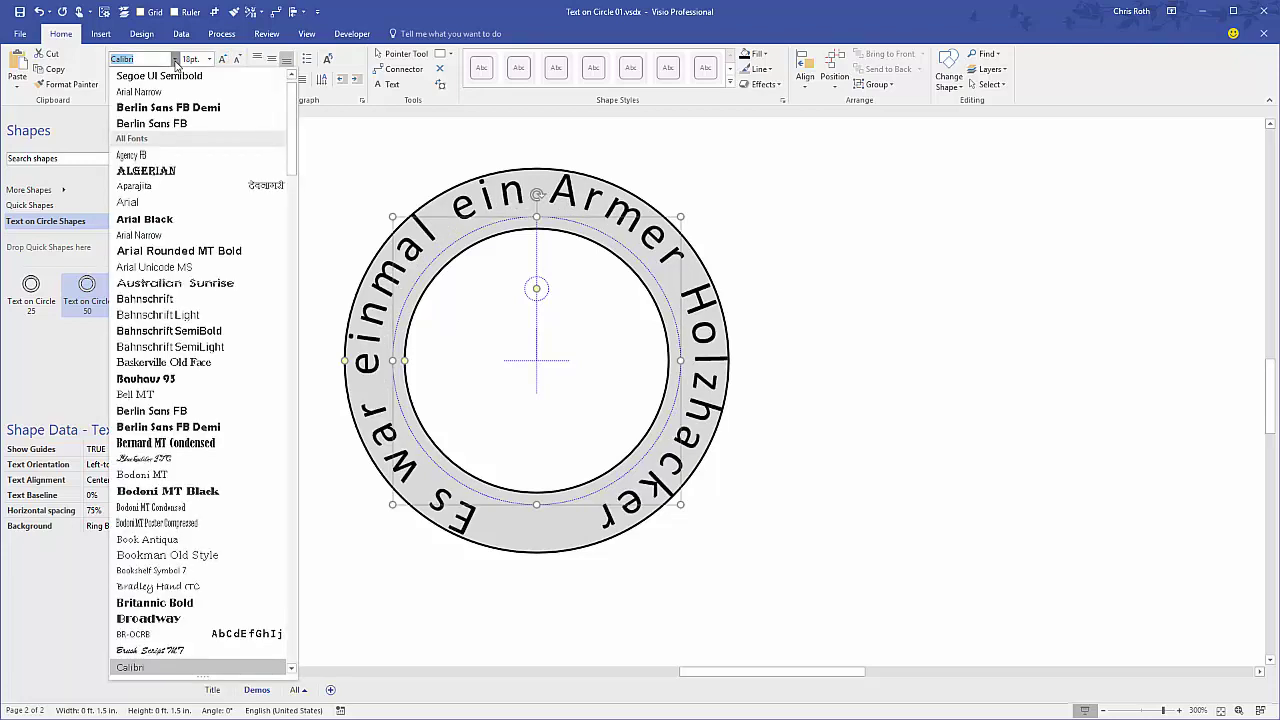
click(206, 114)
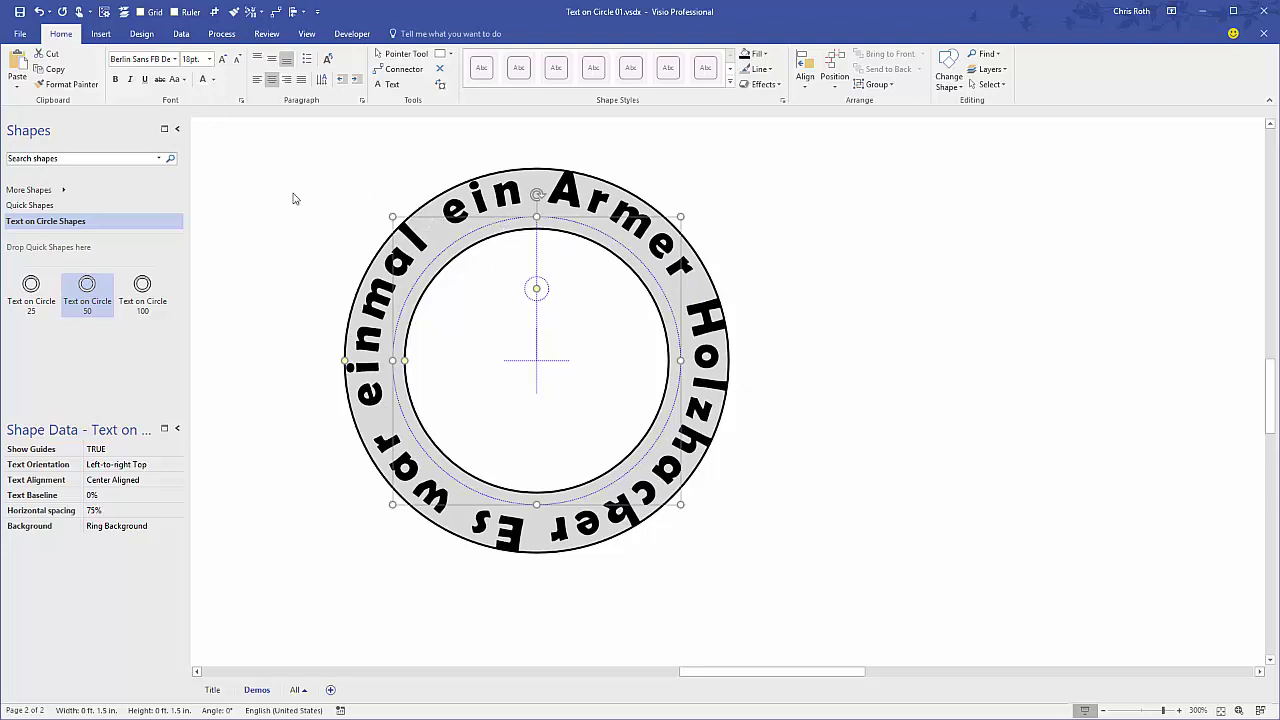
click(765, 54)
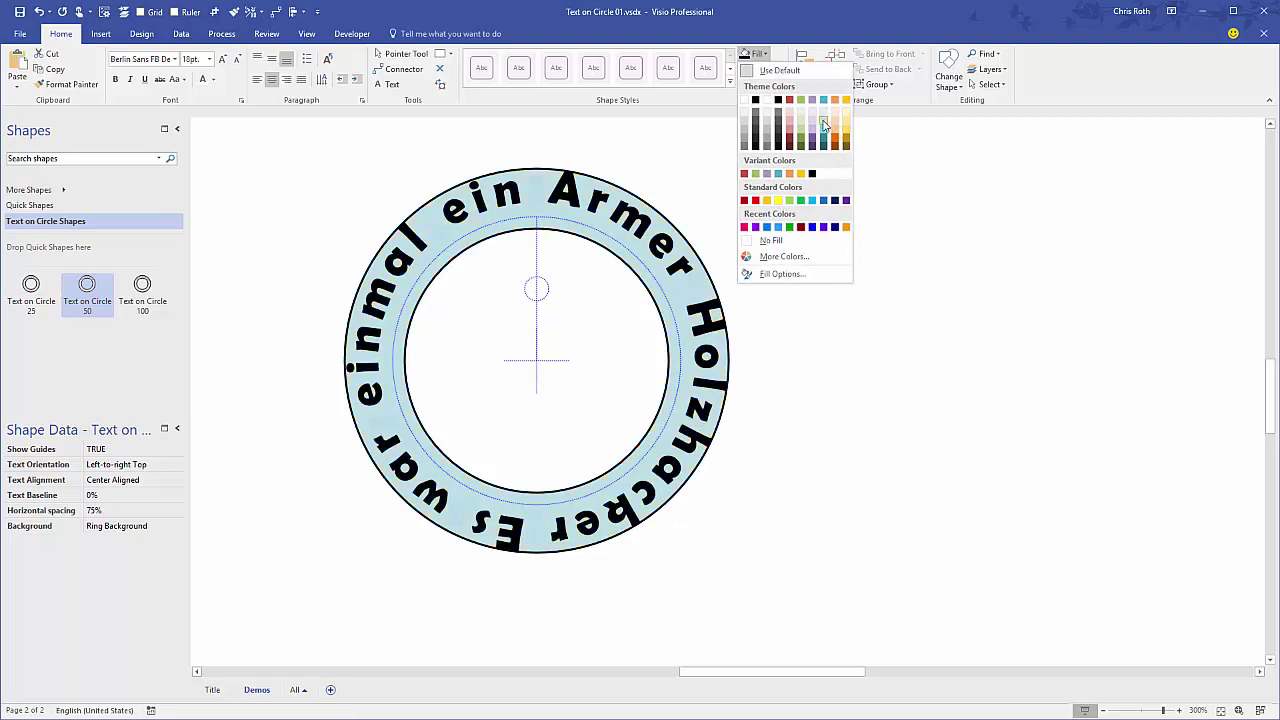
click(825, 123)
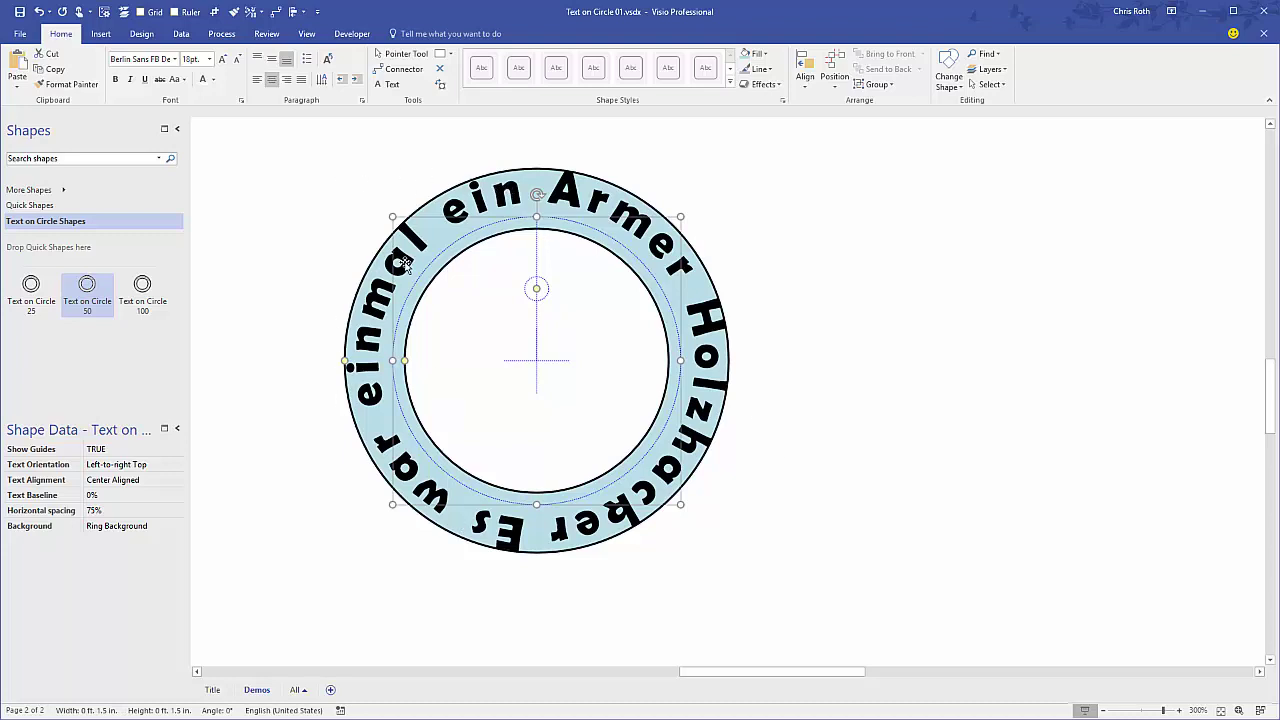
Resize the ring to 1.844 in and widen its band using the outer and inner radius handles
drag(680, 505, 706, 525)
drag(842, 590, 712, 536)
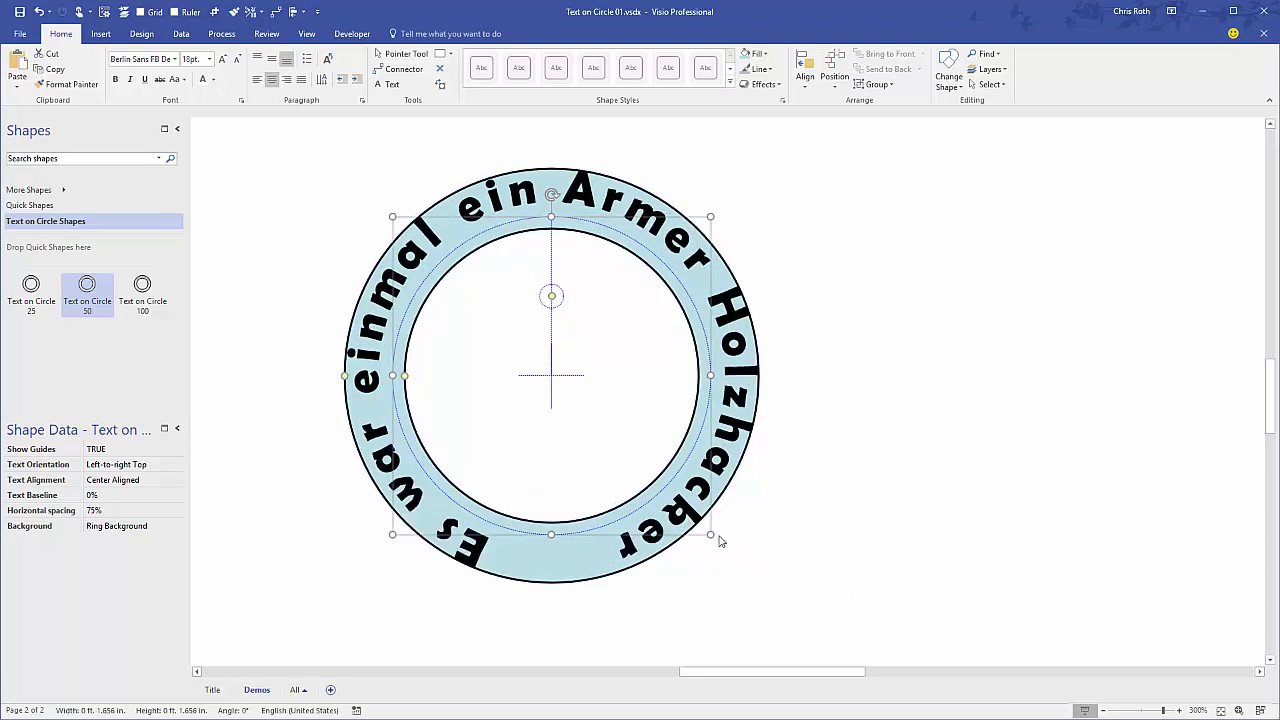
drag(708, 535, 745, 562)
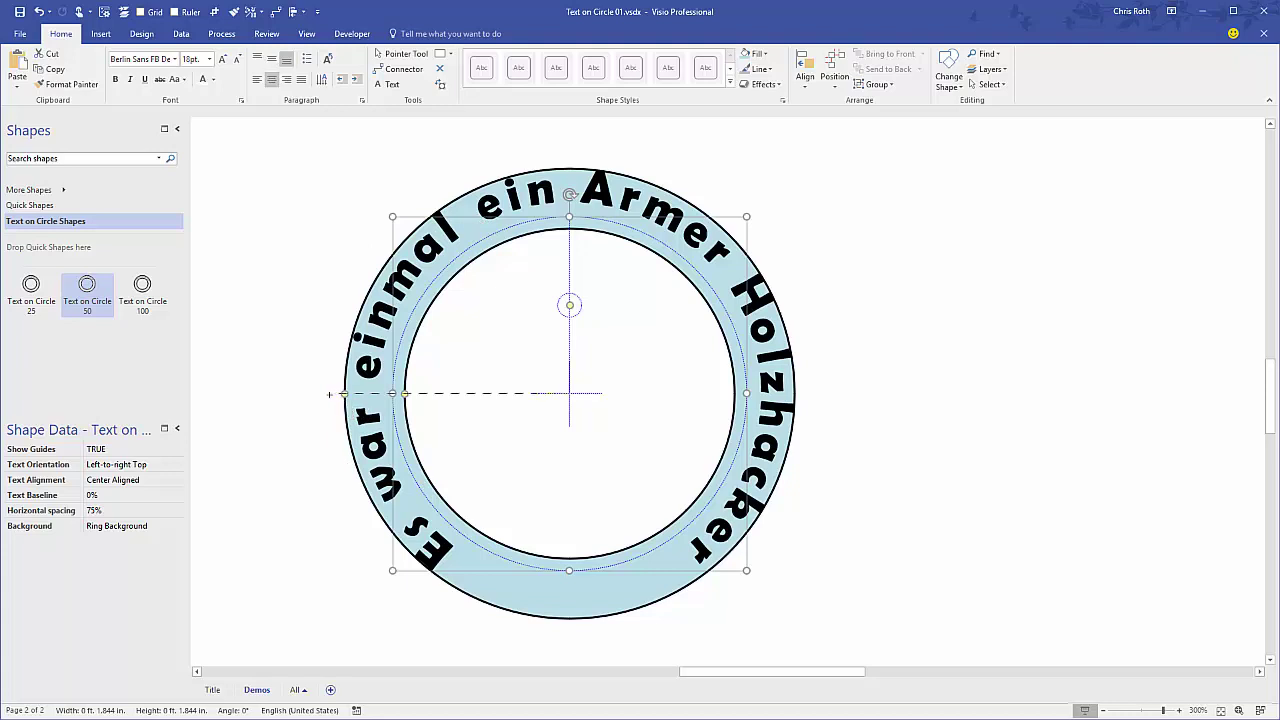
drag(318, 395, 315, 394)
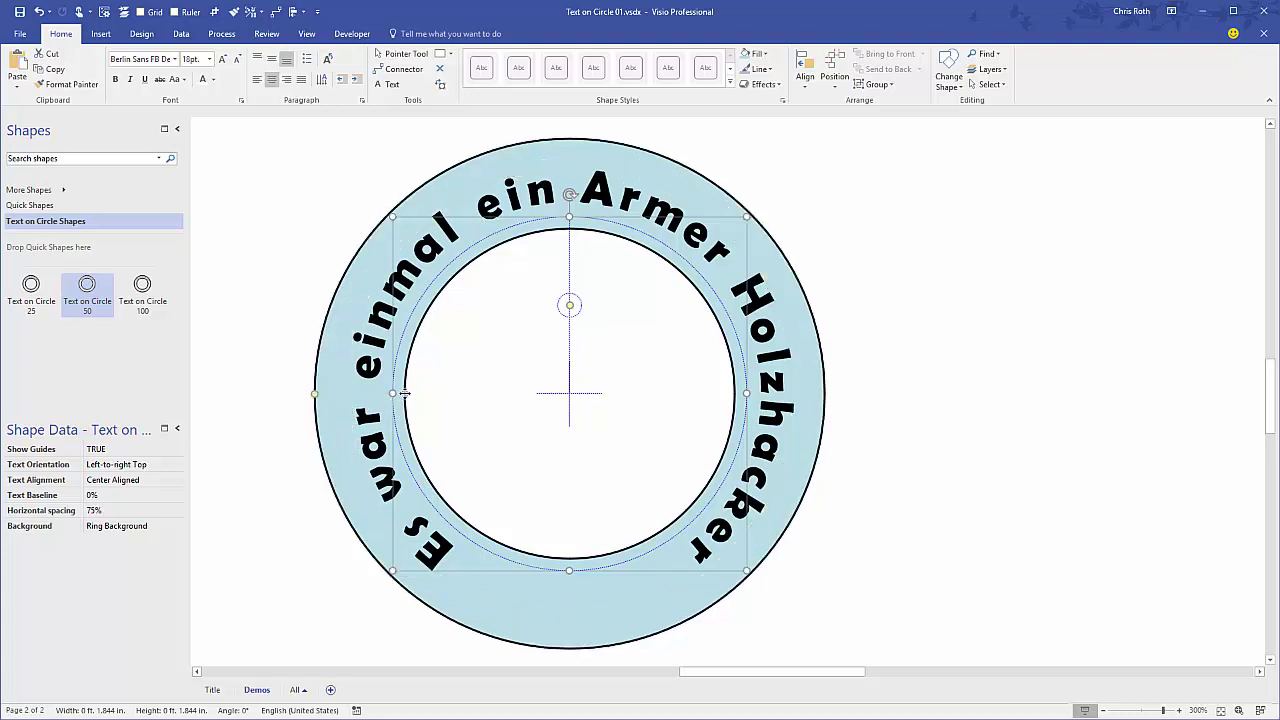
drag(420, 395, 418, 394)
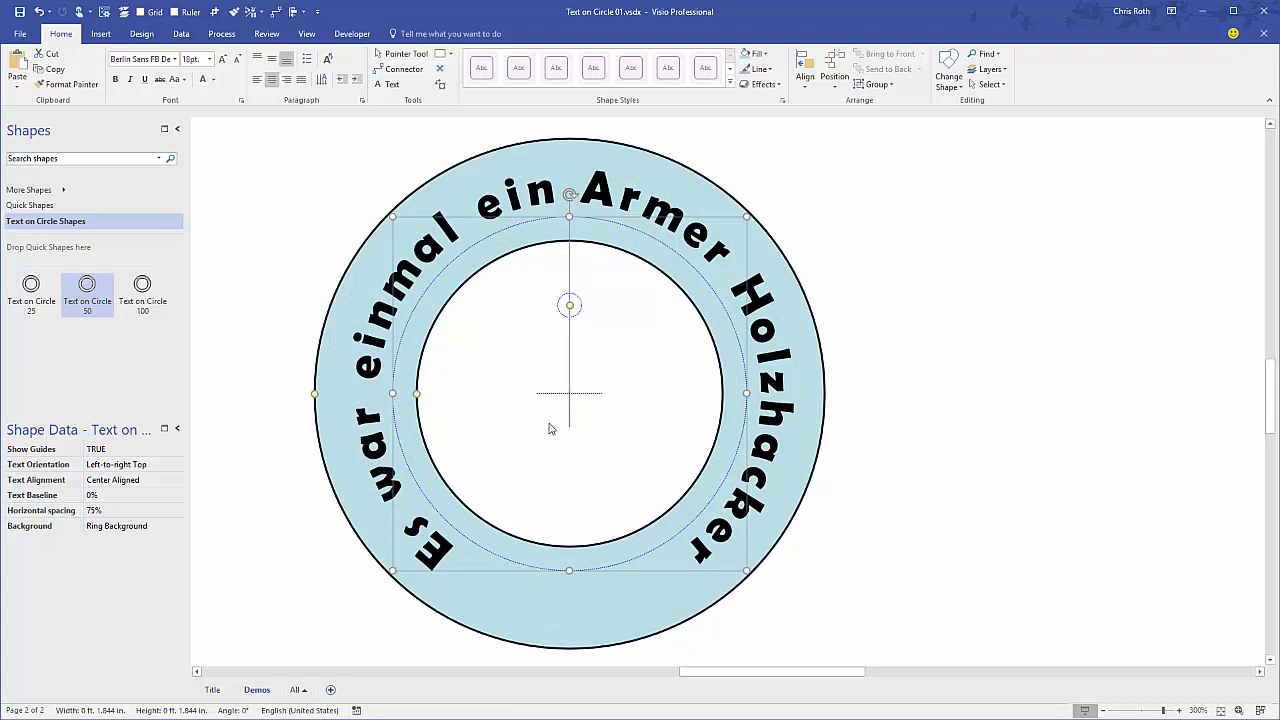
right_click(649, 186)
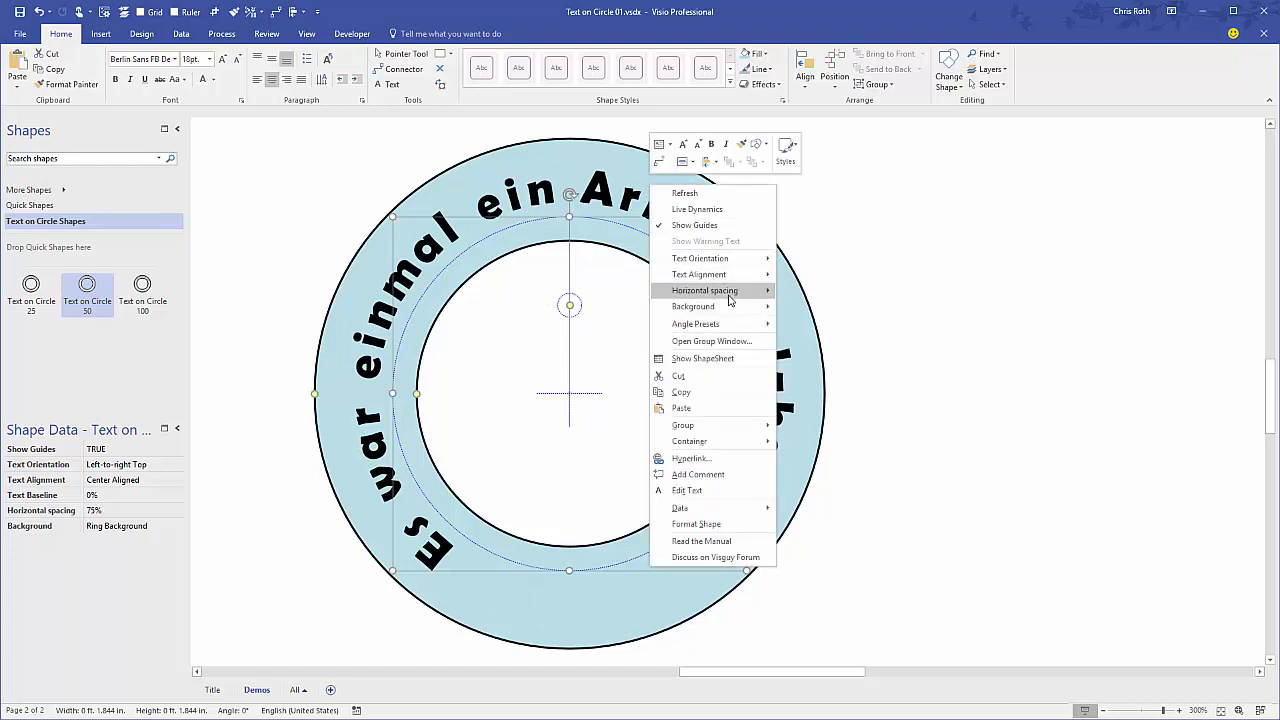
click(217, 427)
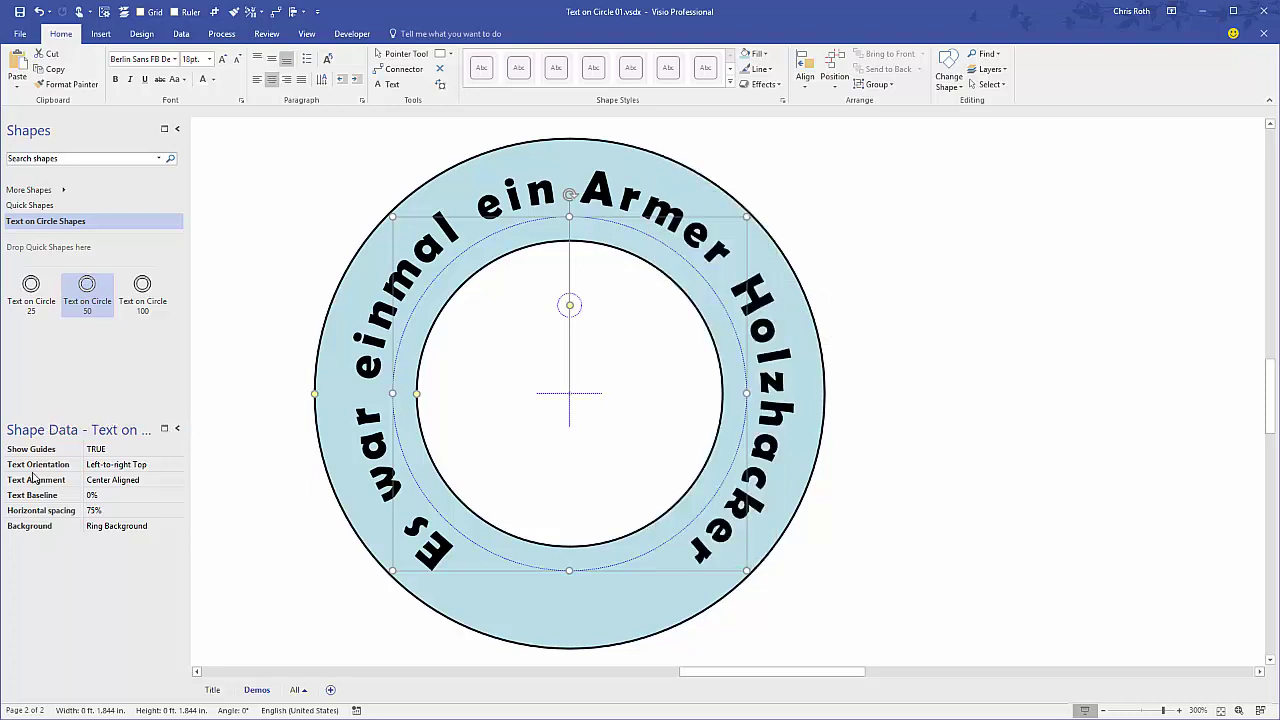
right_click(716, 256)
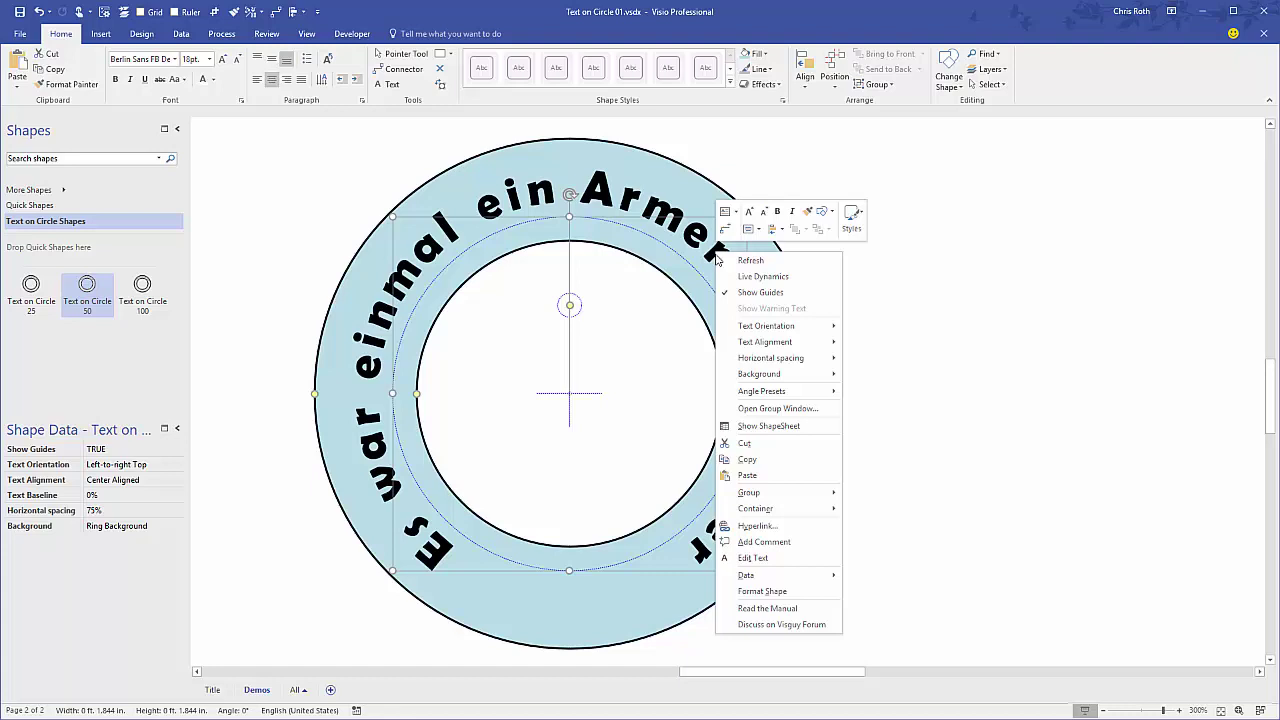
mouse_move(800, 575)
click(236, 431)
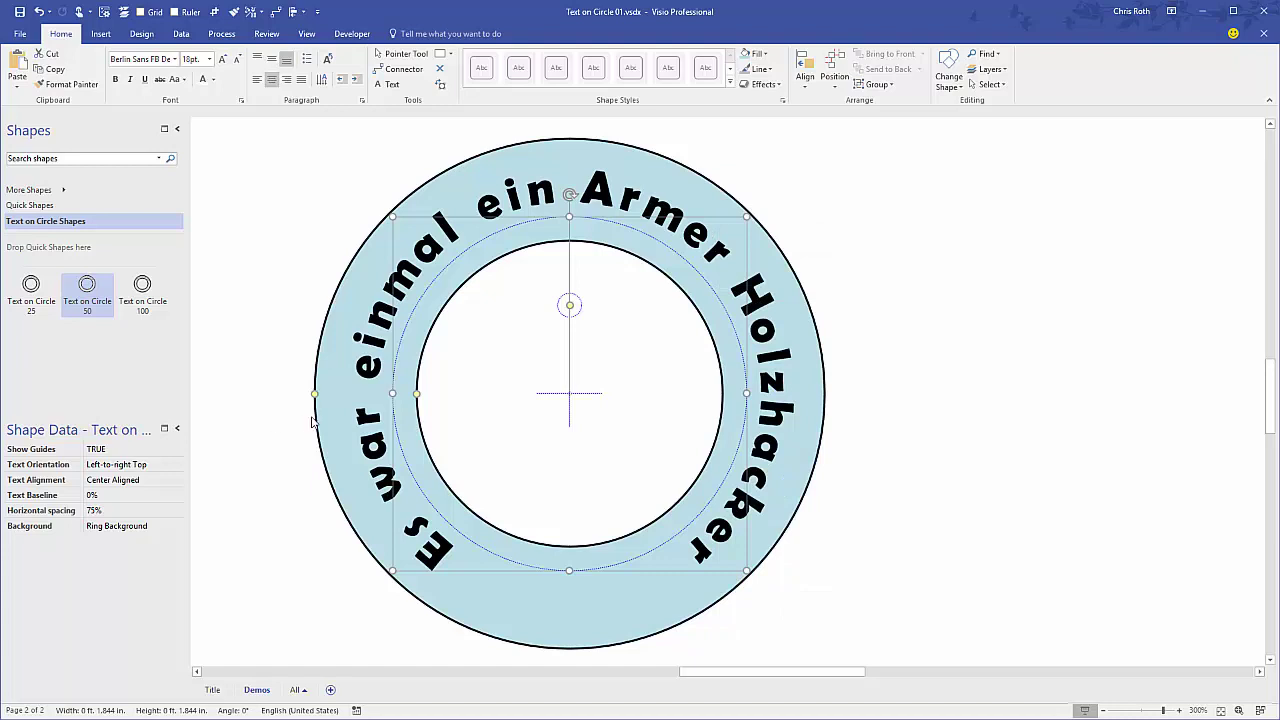
click(146, 532)
click(147, 538)
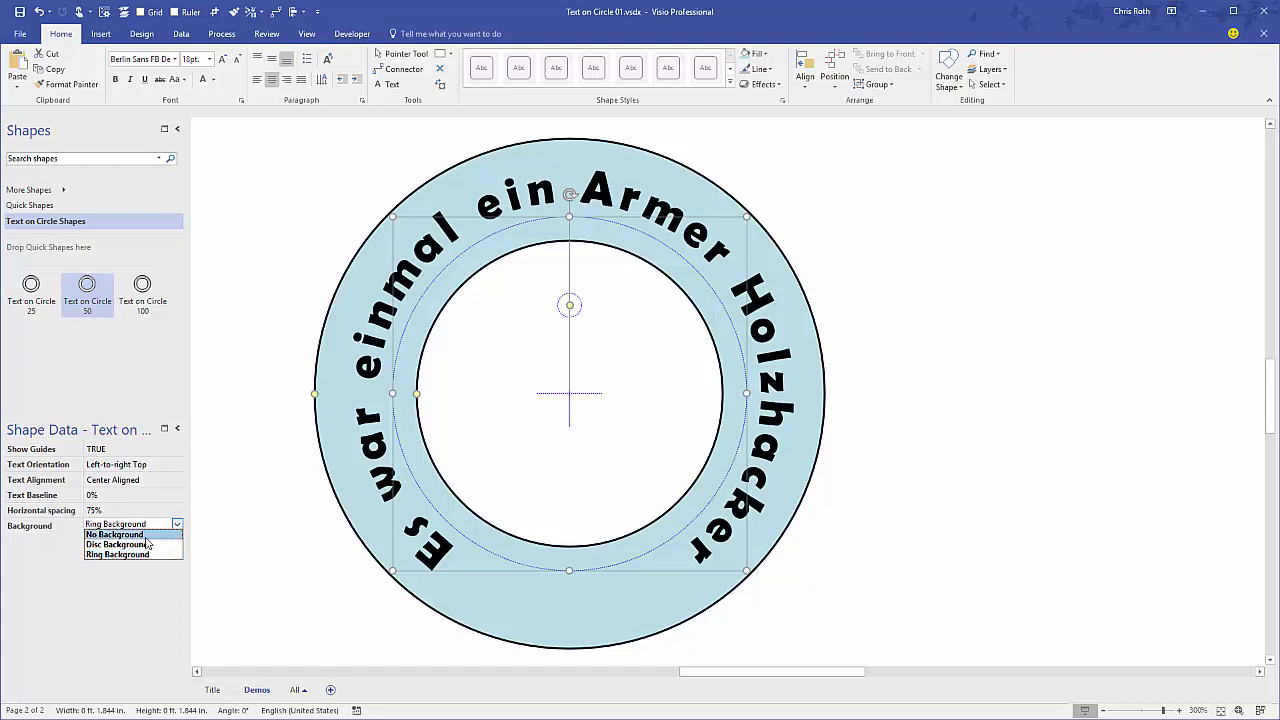
click(151, 527)
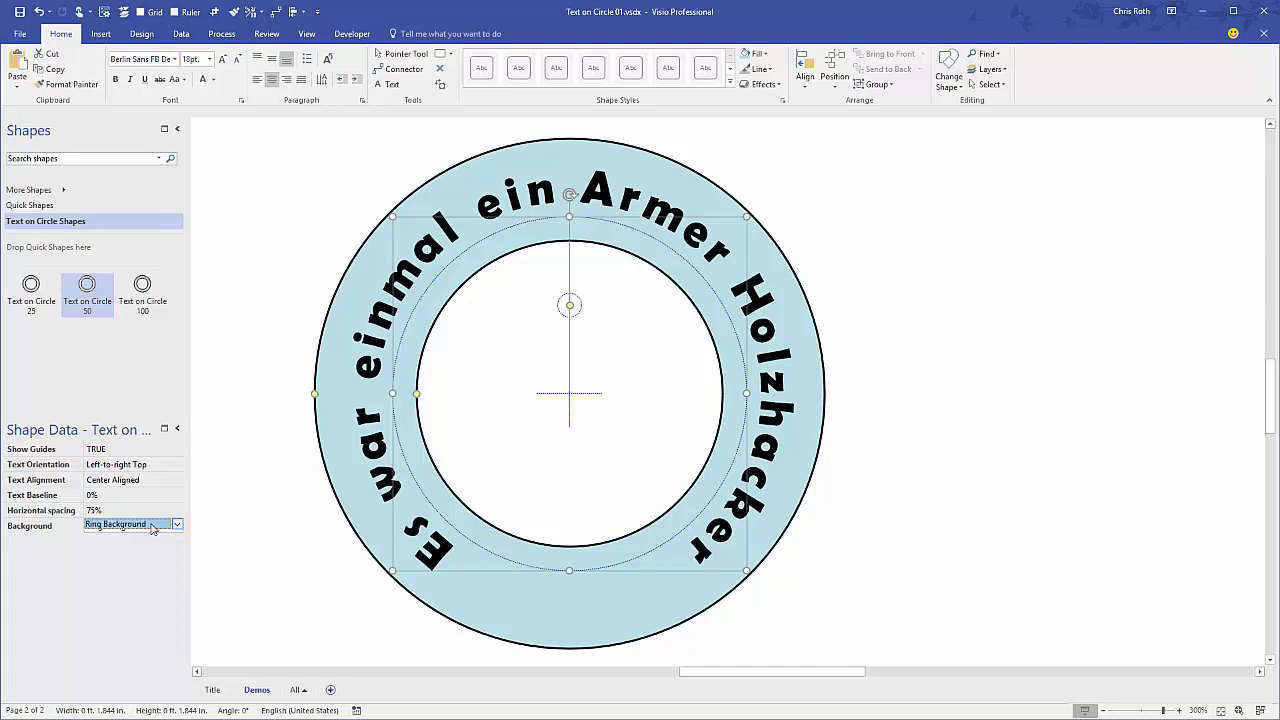
key(Down)
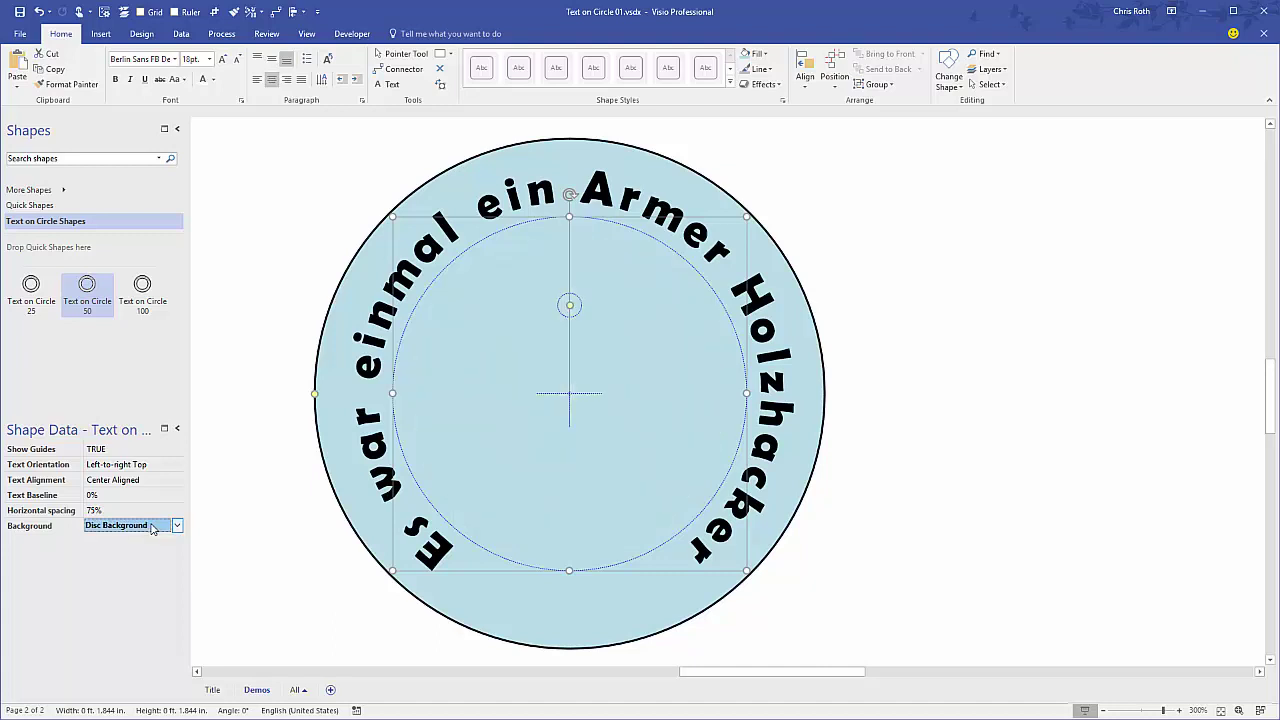
key(Down)
key(Up)
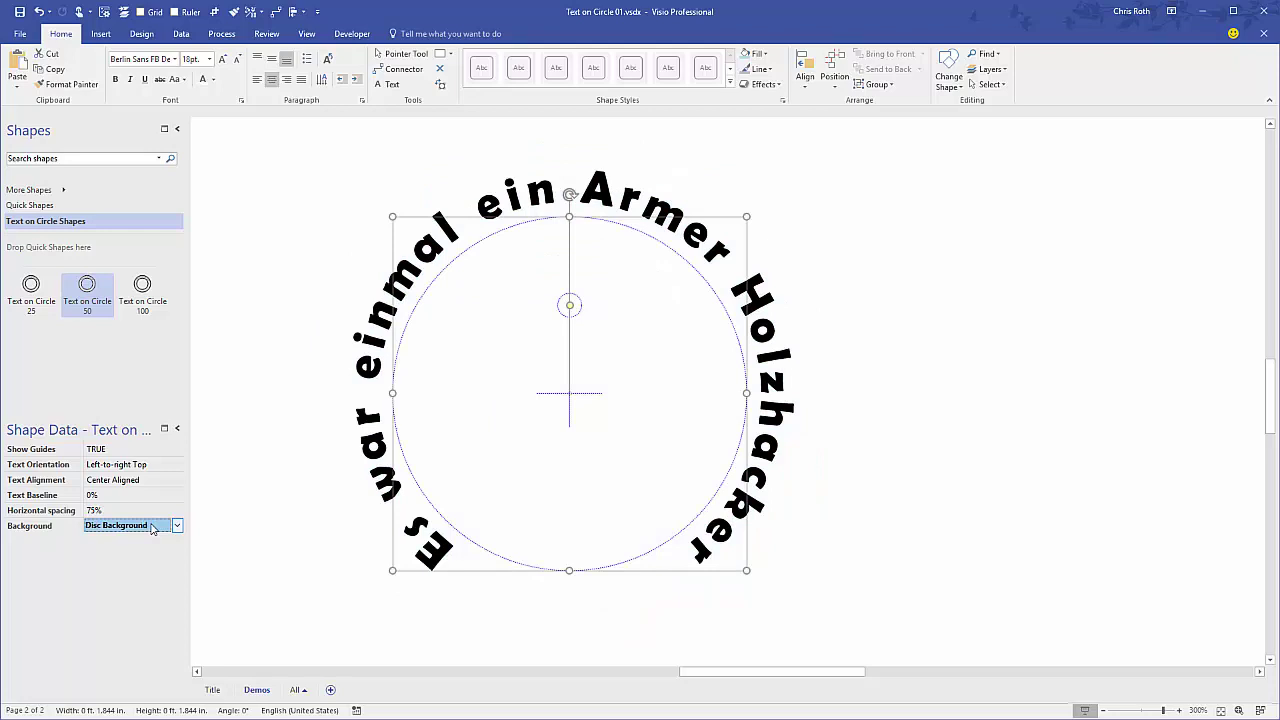
key(Up)
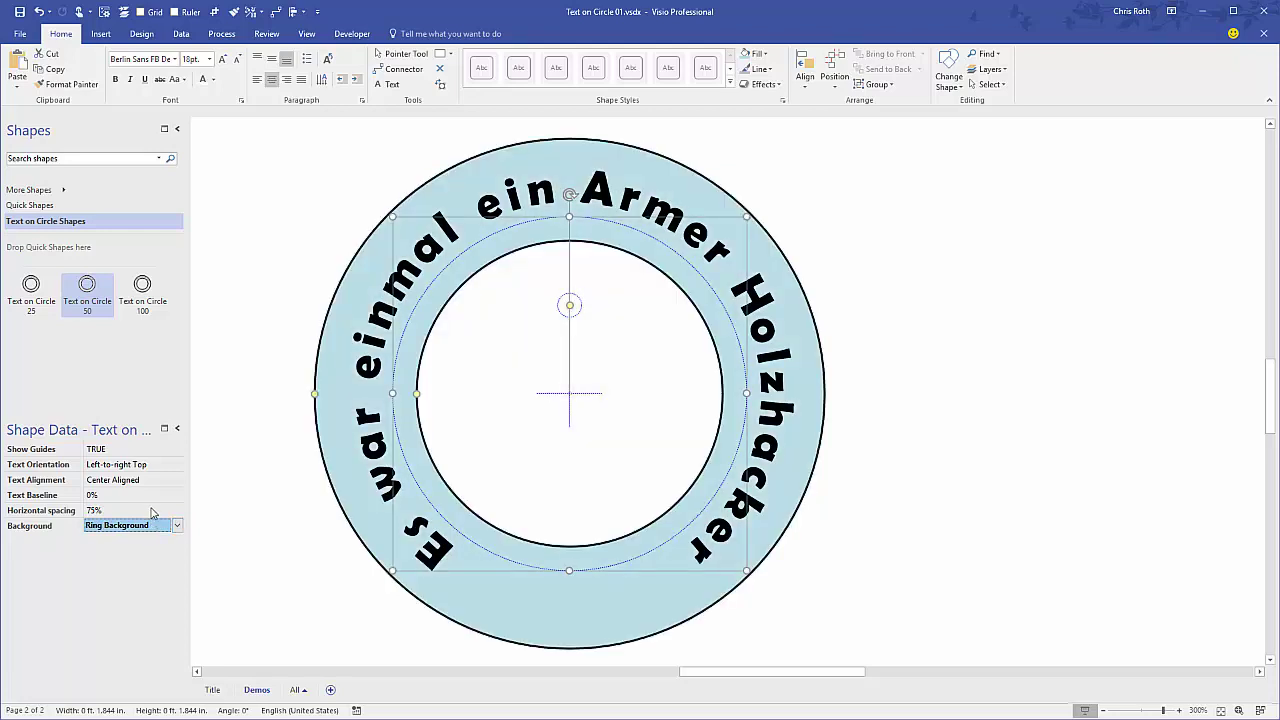
click(152, 510)
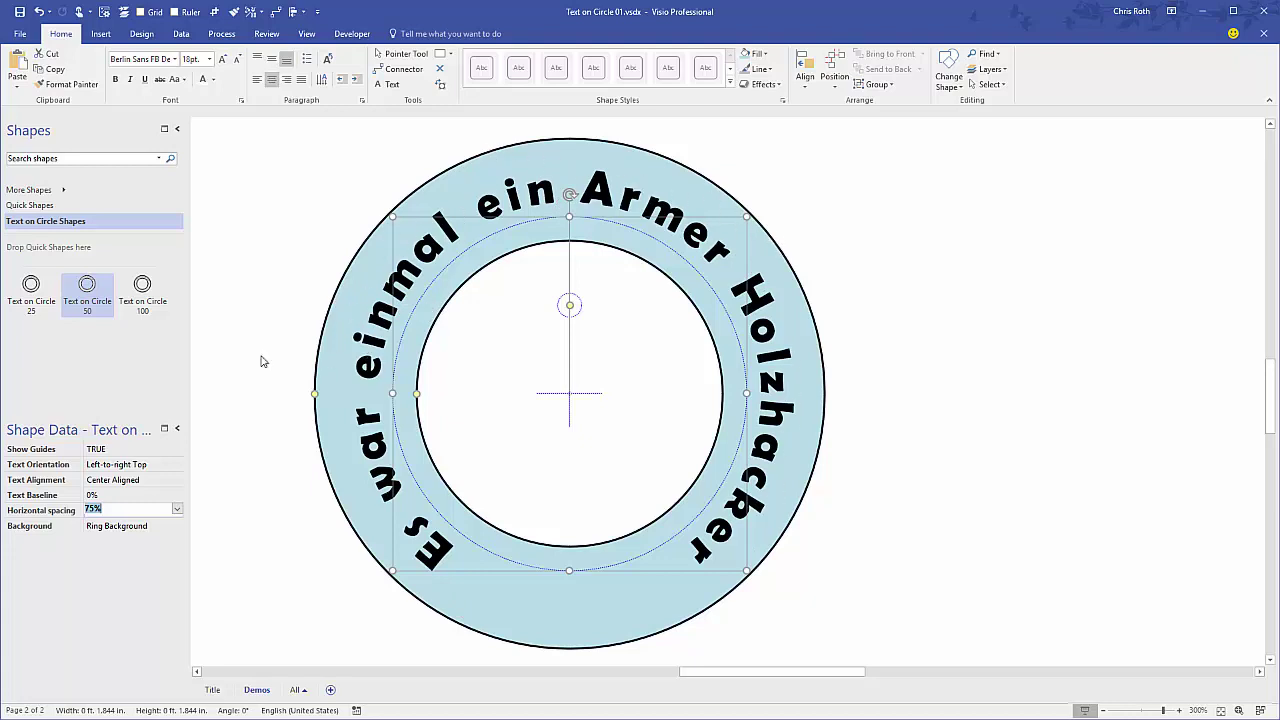
Set the ring text's horizontal spacing to 65% in Shape Data
click(176, 509)
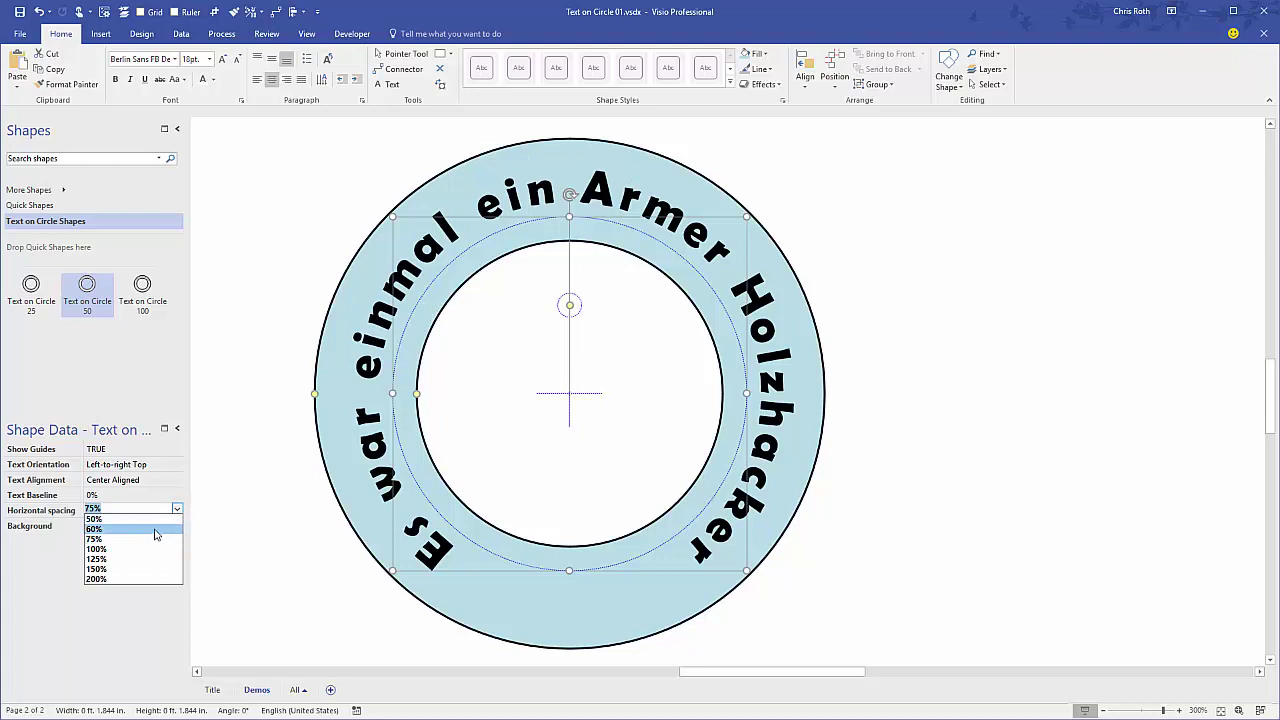
click(154, 529)
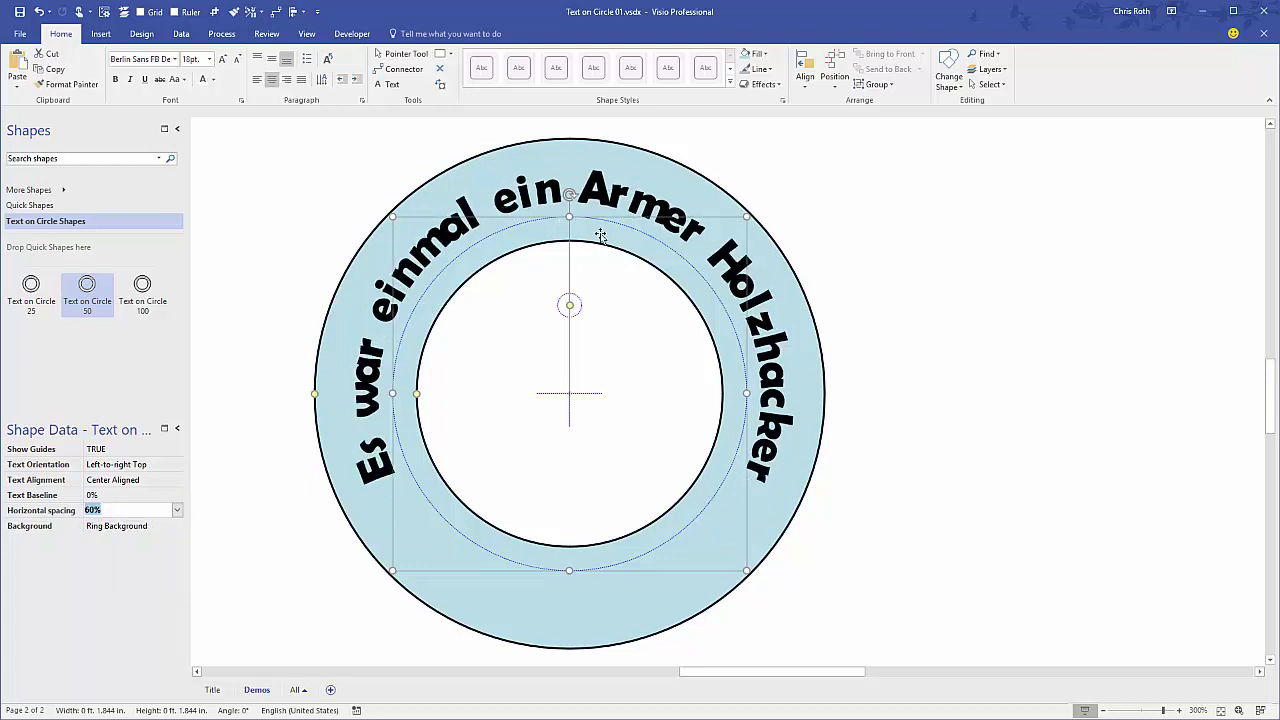
click(177, 511)
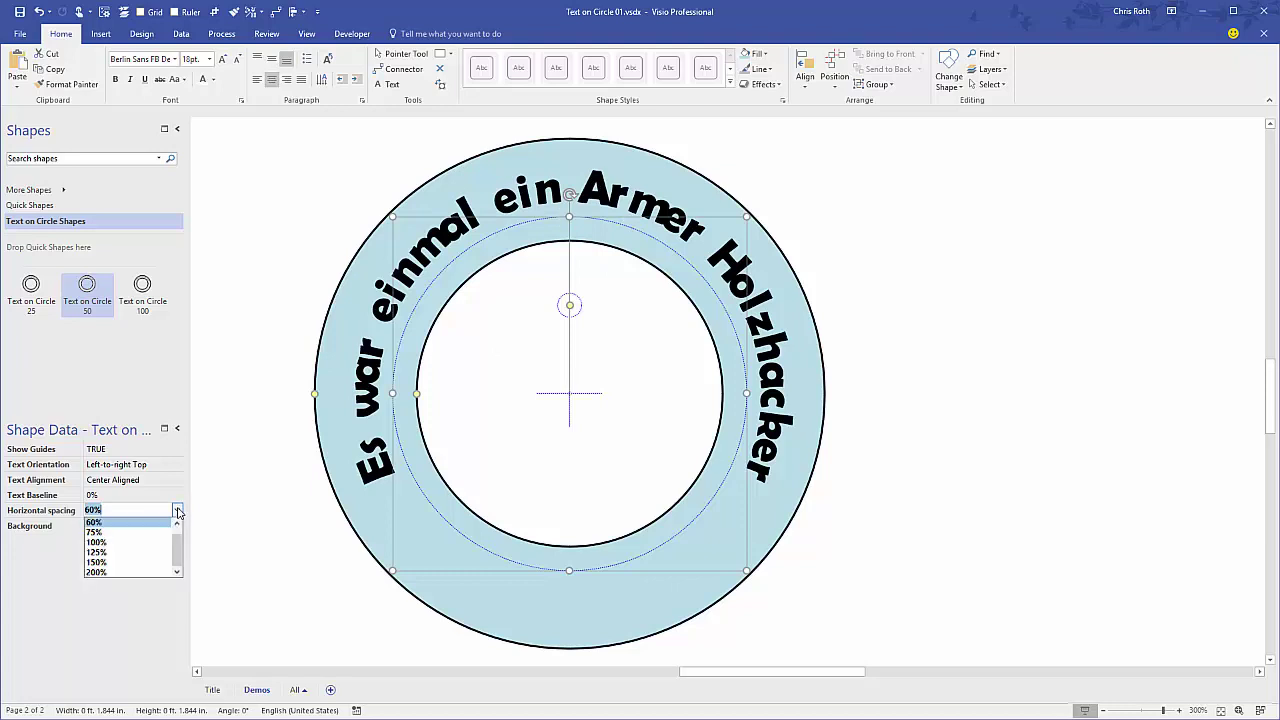
click(177, 511)
click(97, 511)
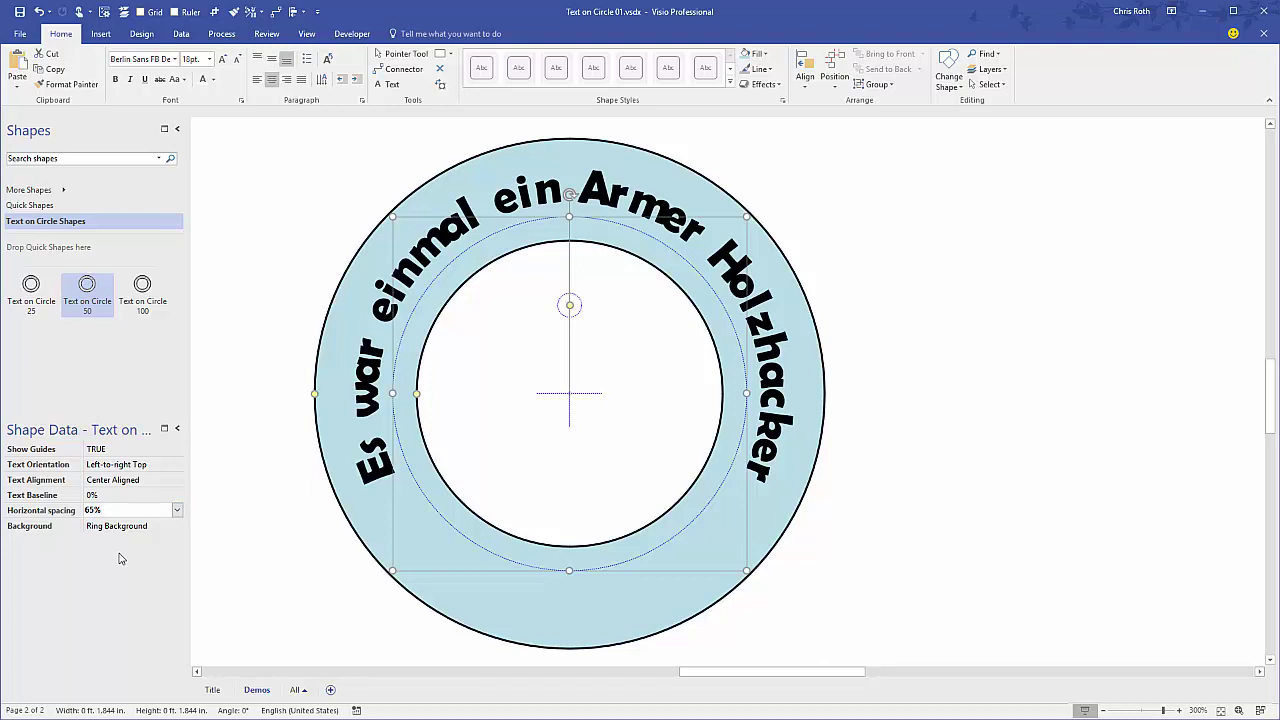
key(Return)
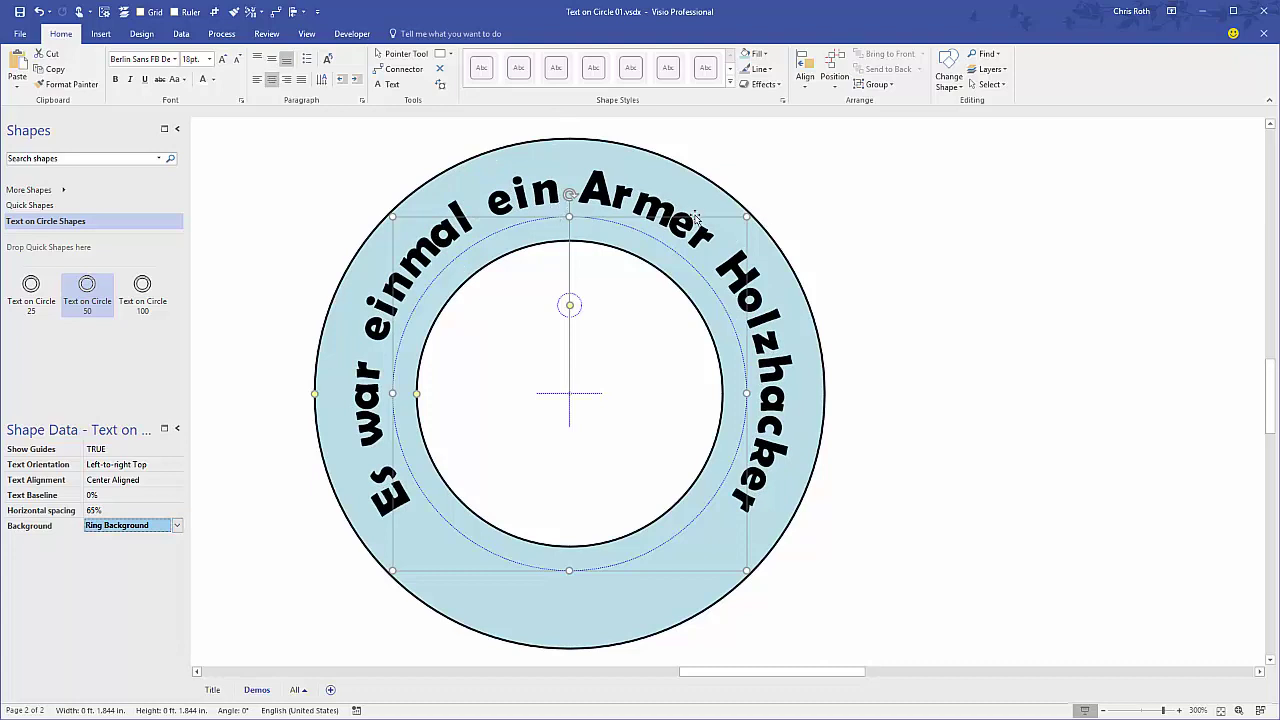
click(857, 251)
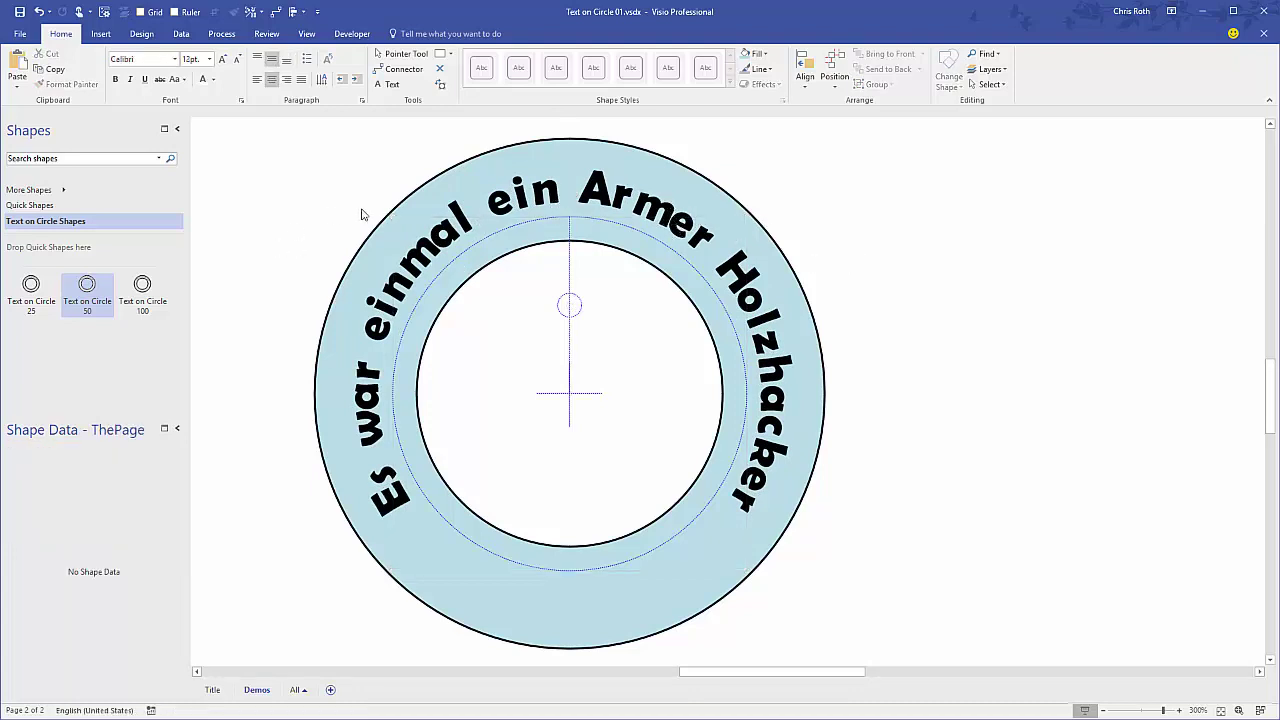
Refresh the circular text shape from its right-click menu and reselect the ring
right_click(660, 203)
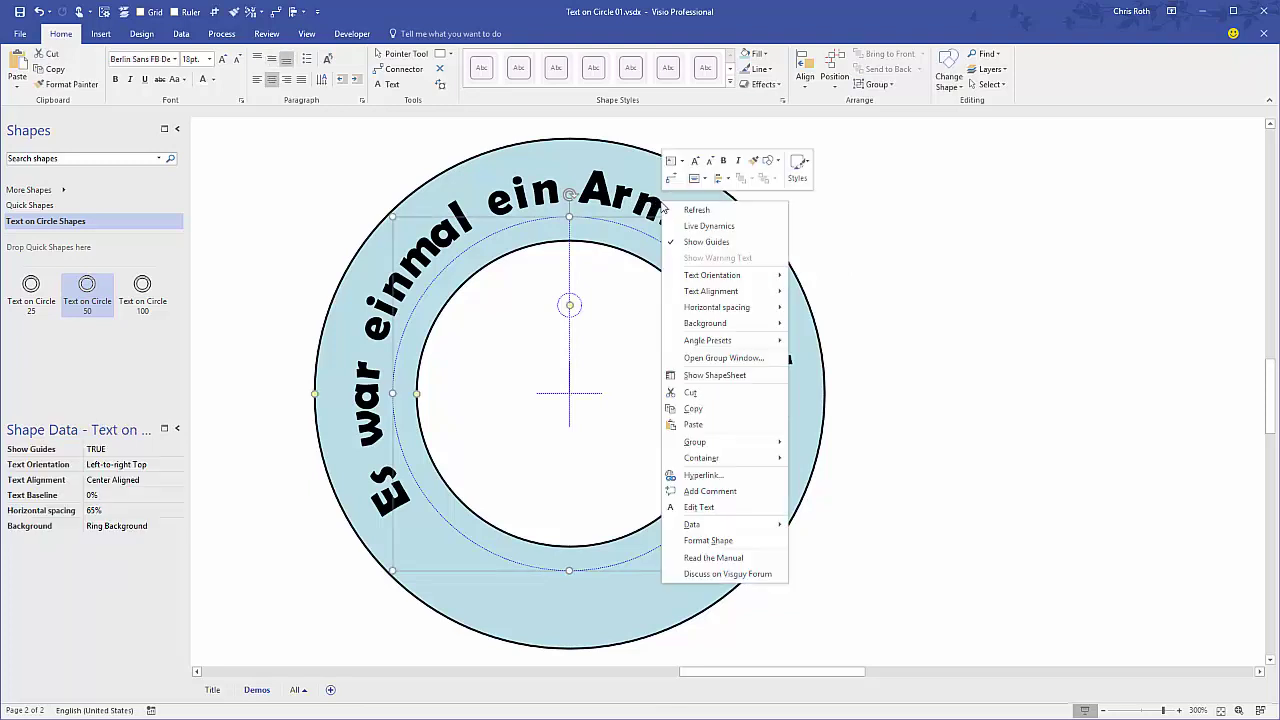
click(735, 208)
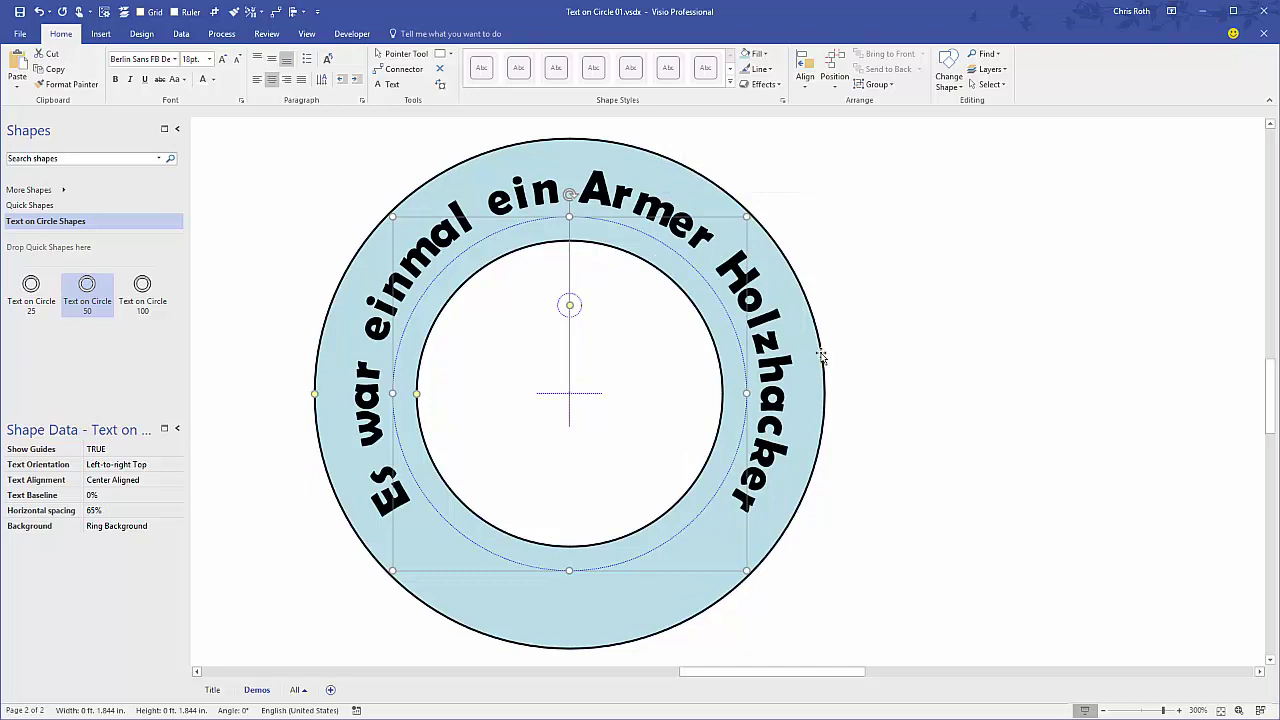
click(916, 258)
click(712, 244)
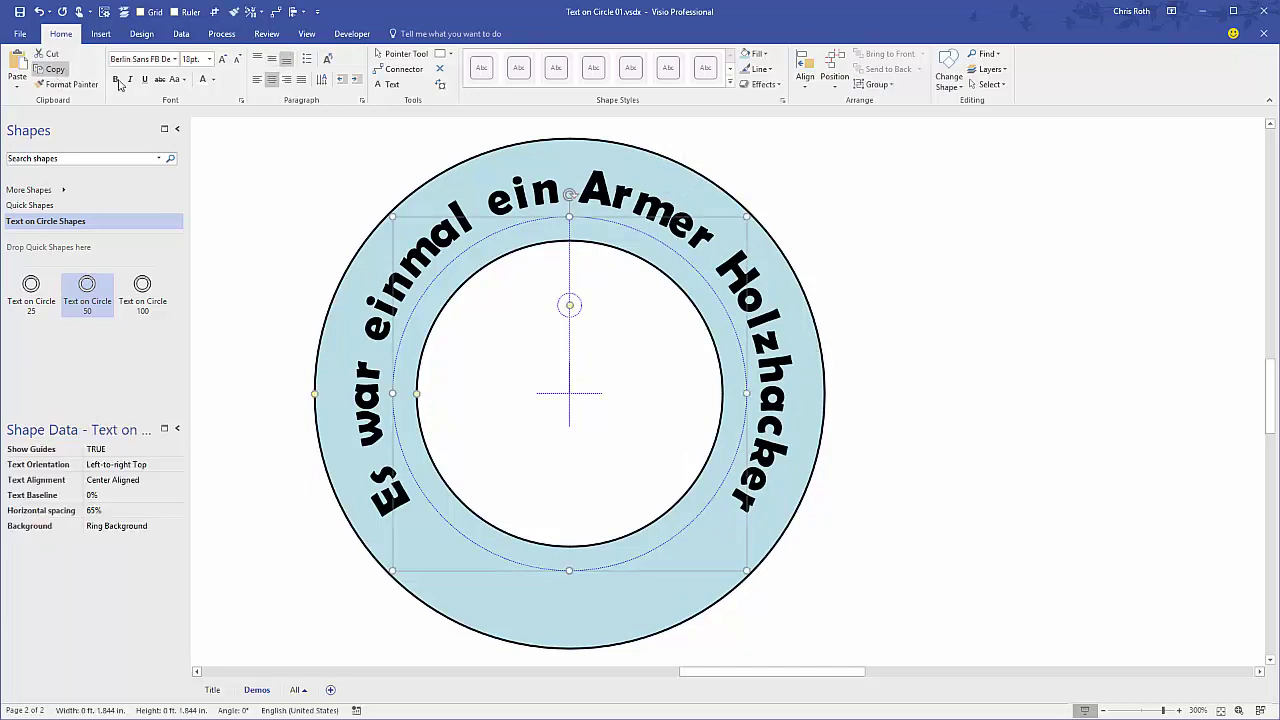
Try Berlin Sans FB, then set the ring text font to Segoe UI Semibold
click(175, 63)
click(190, 139)
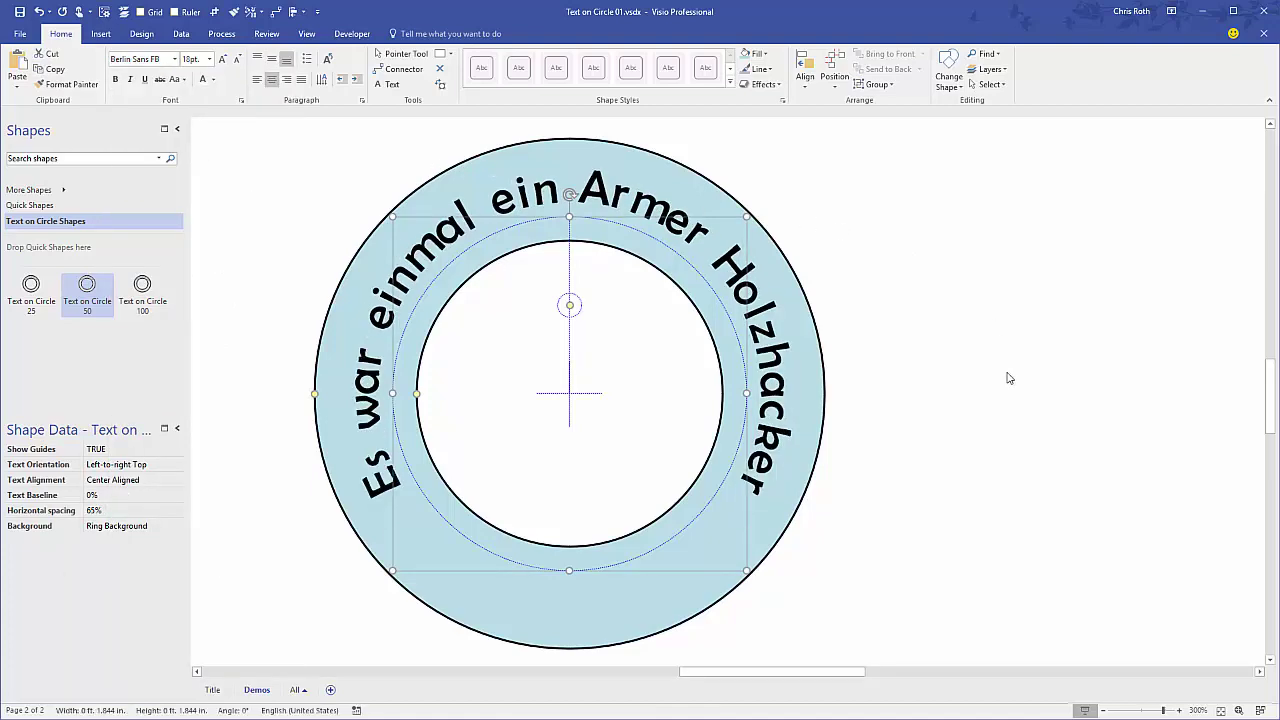
click(175, 59)
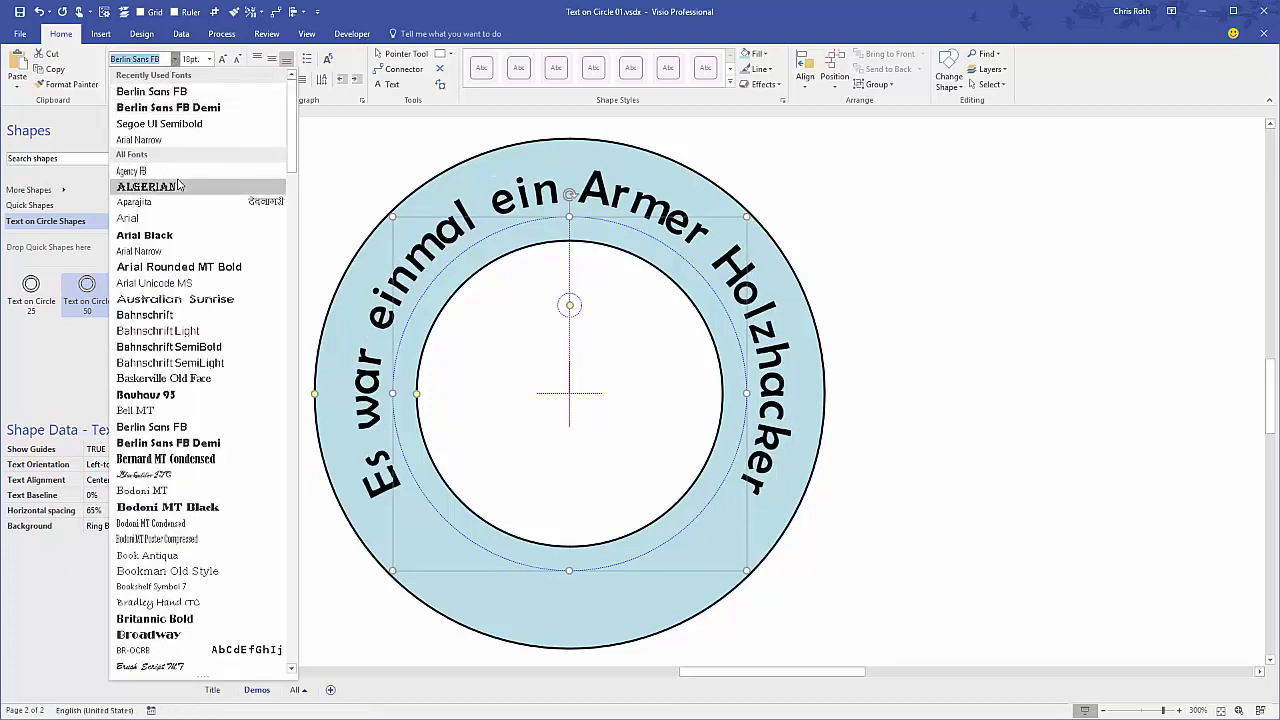
click(190, 124)
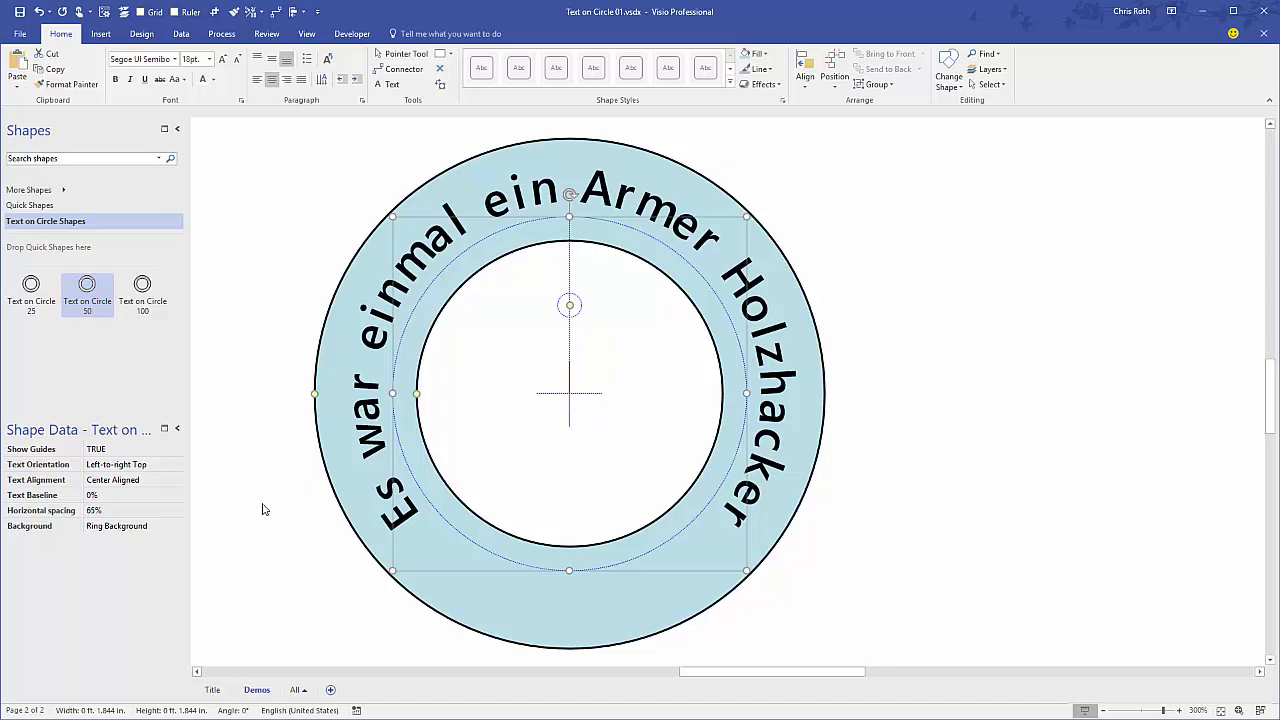
click(125, 498)
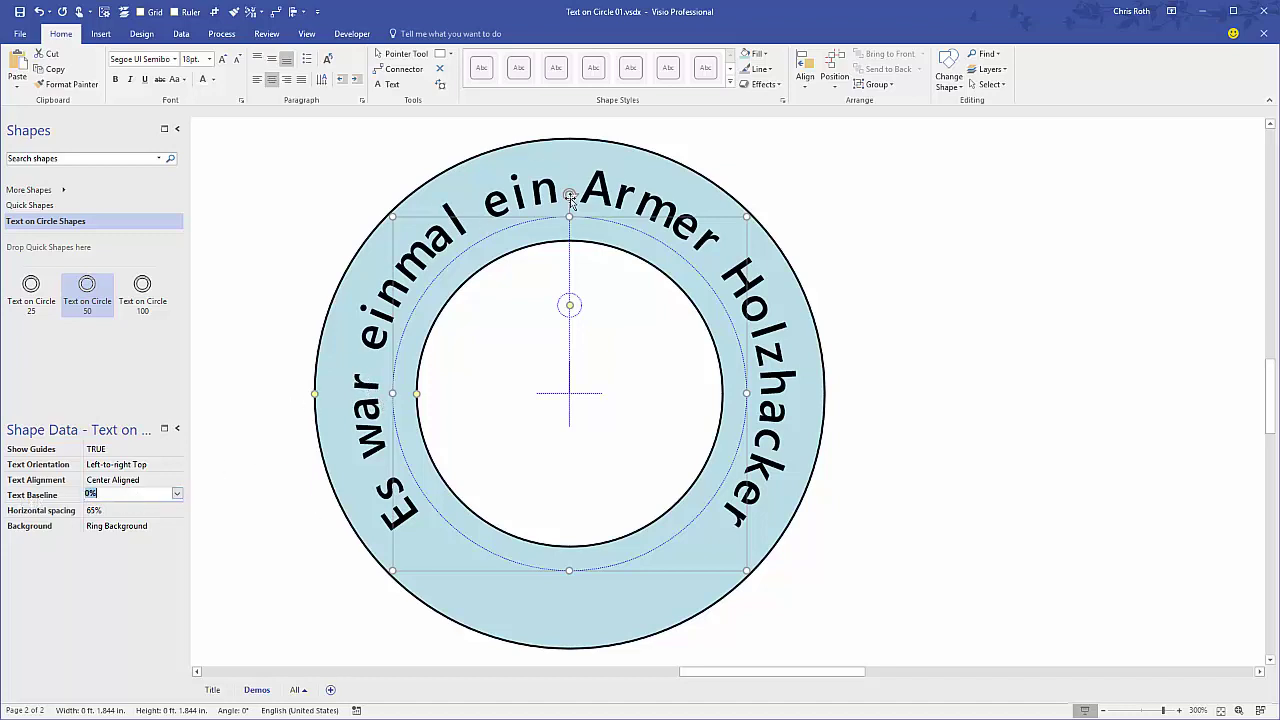
click(177, 494)
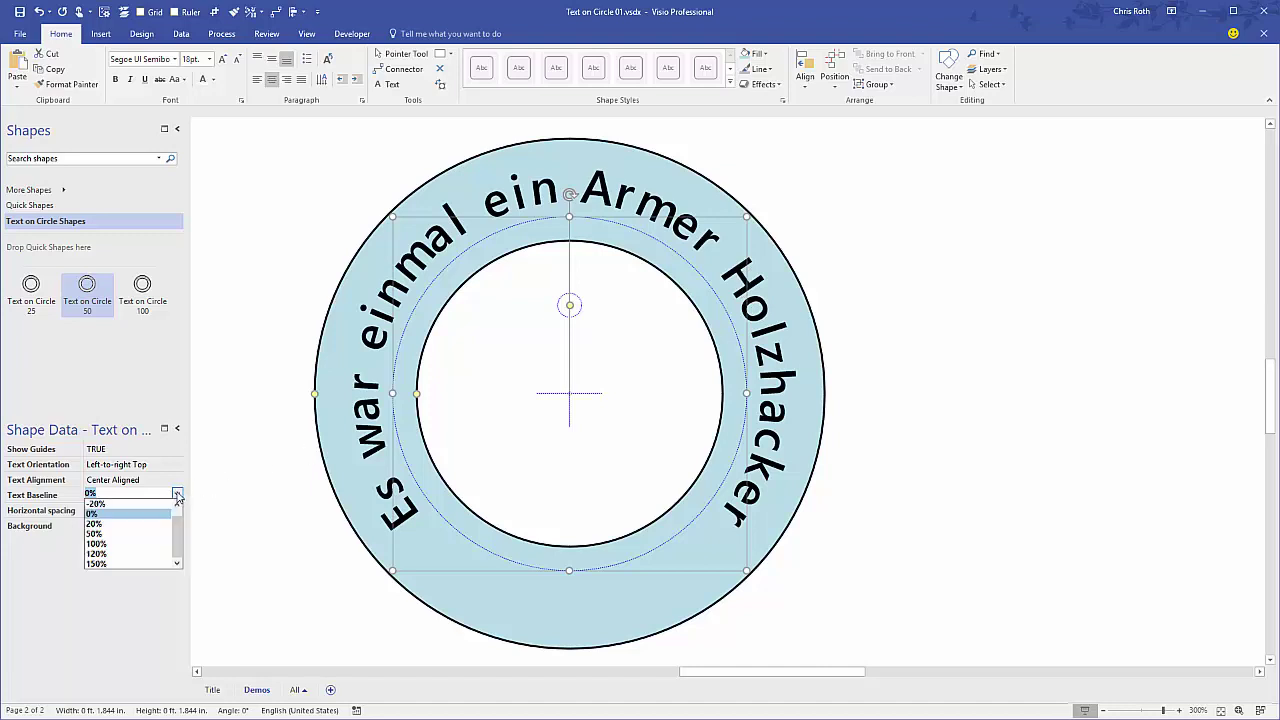
click(136, 534)
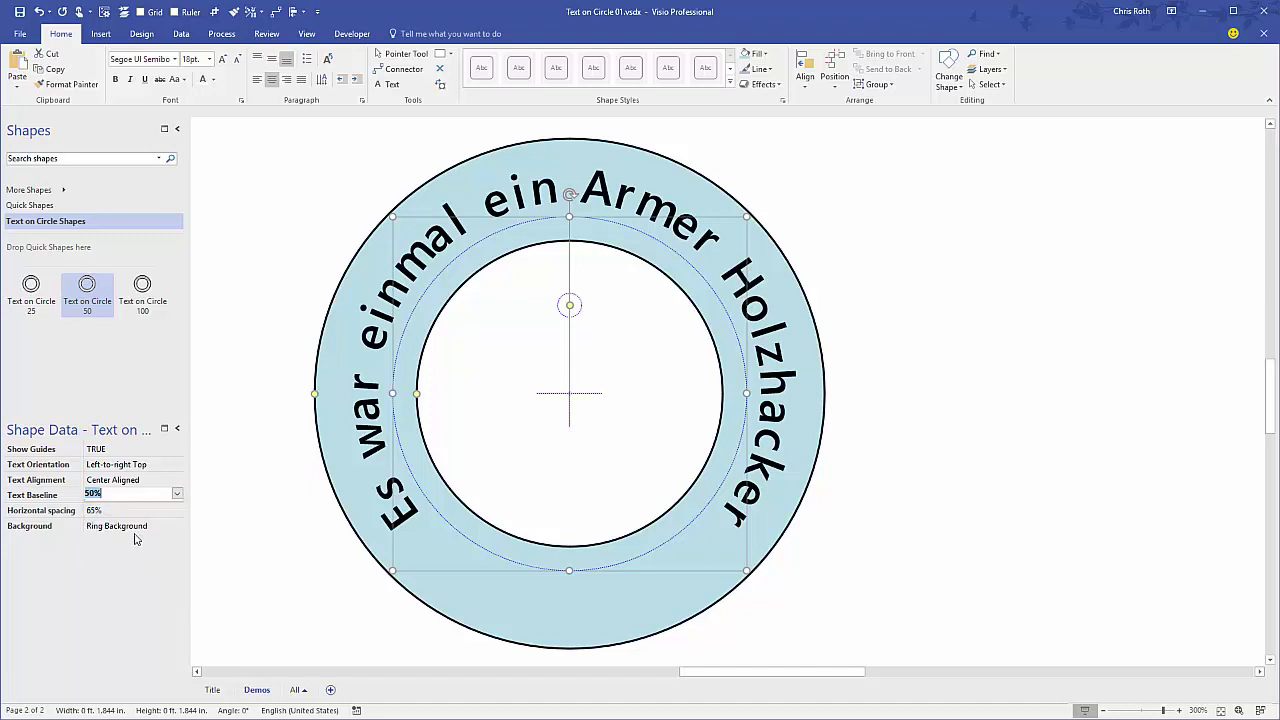
click(177, 496)
click(142, 542)
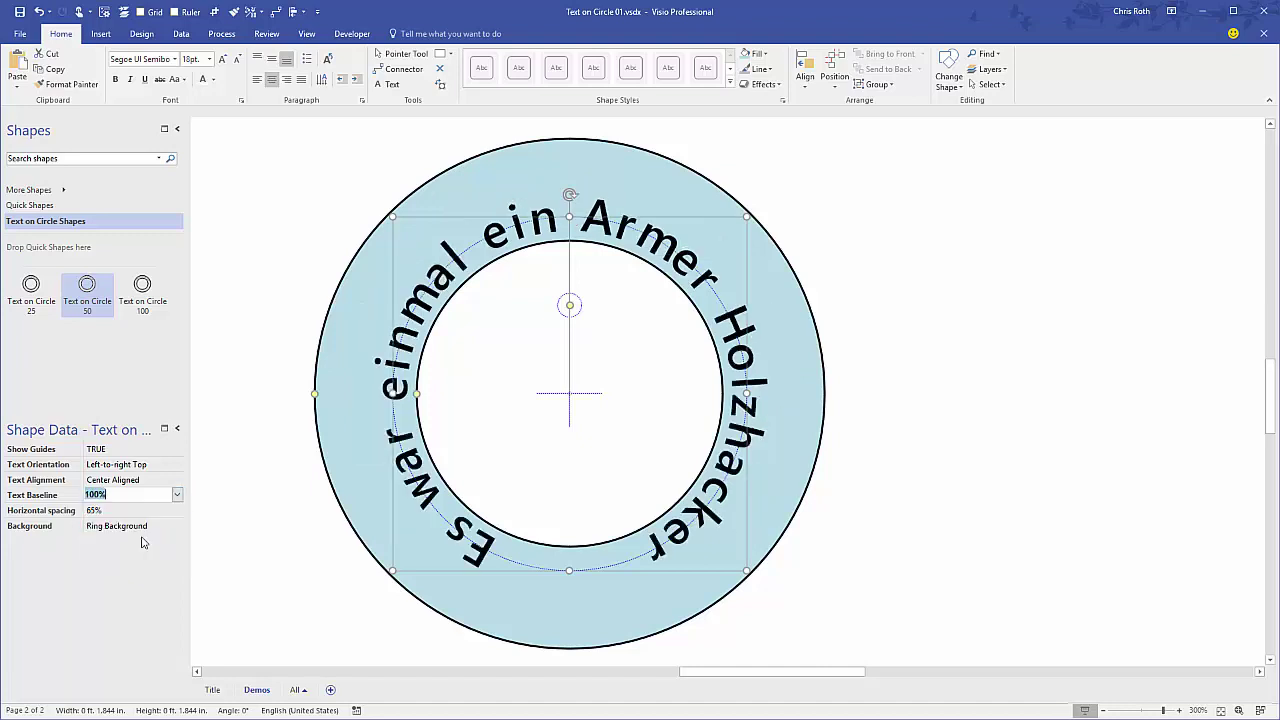
click(177, 496)
scroll(136, 530, up, 1)
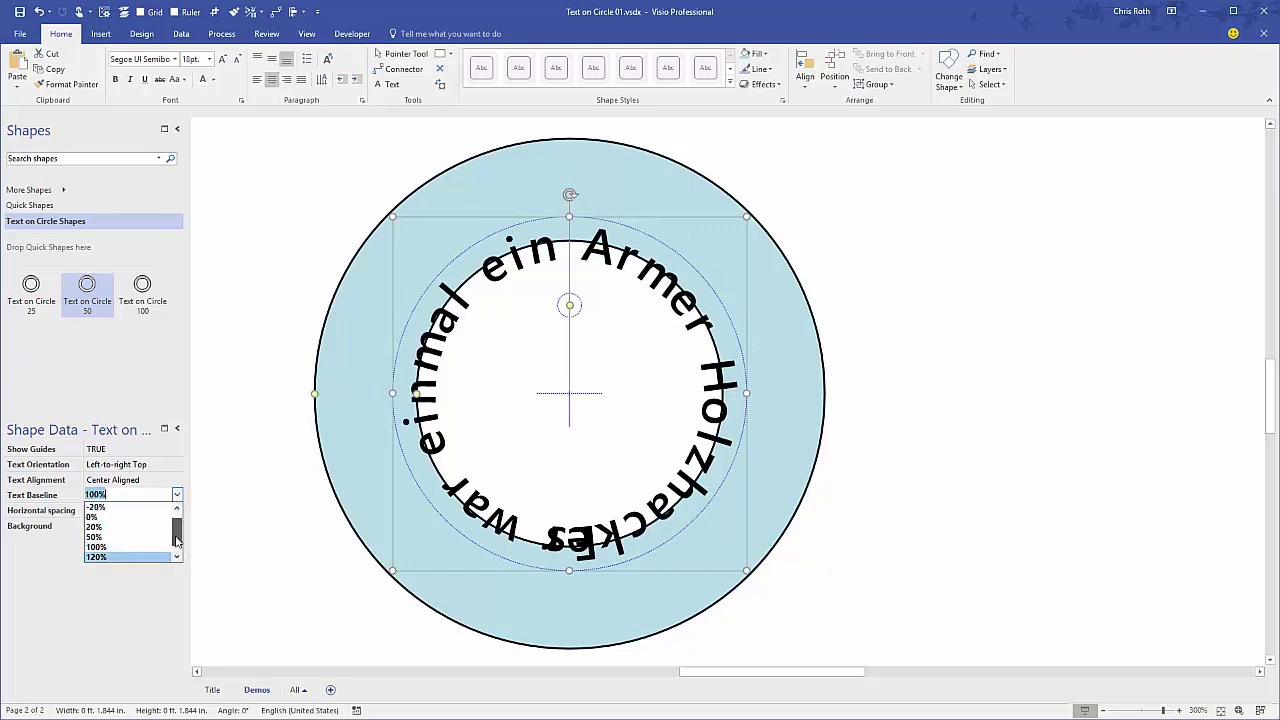
click(136, 528)
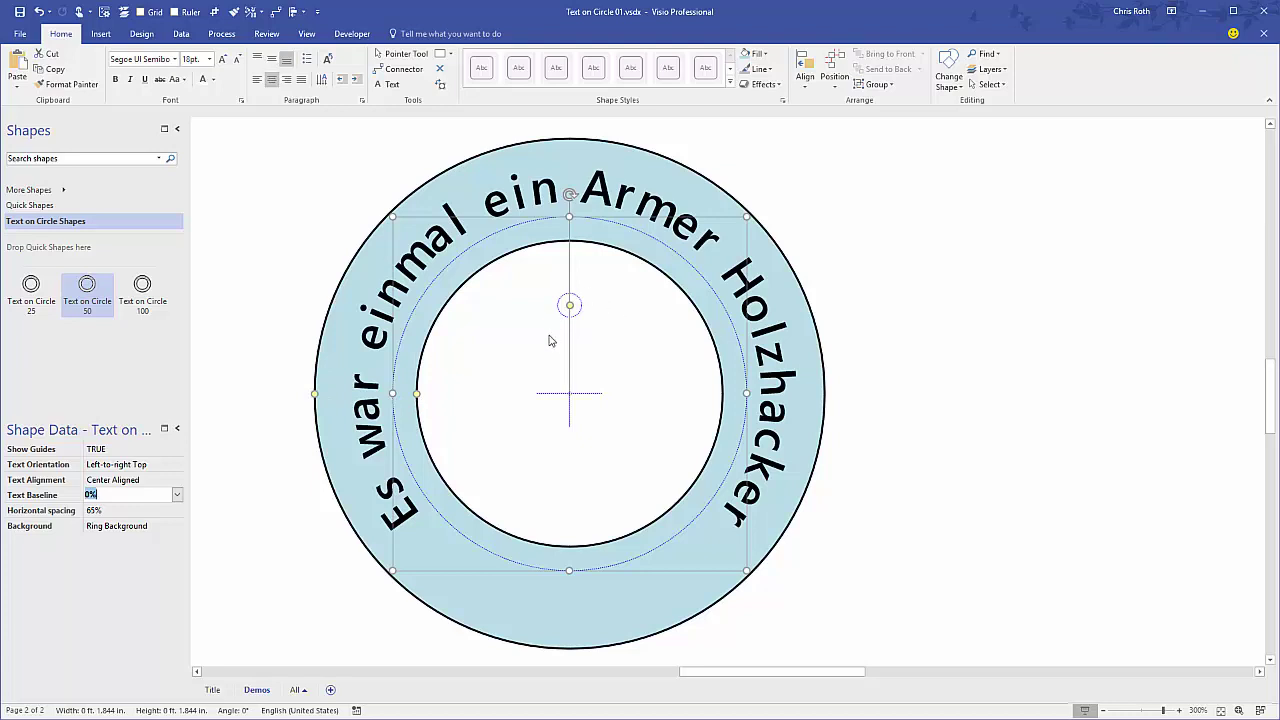
Drag the yellow handle around the ring until 'Armer Holzhacker' sits across the top
click(479, 373)
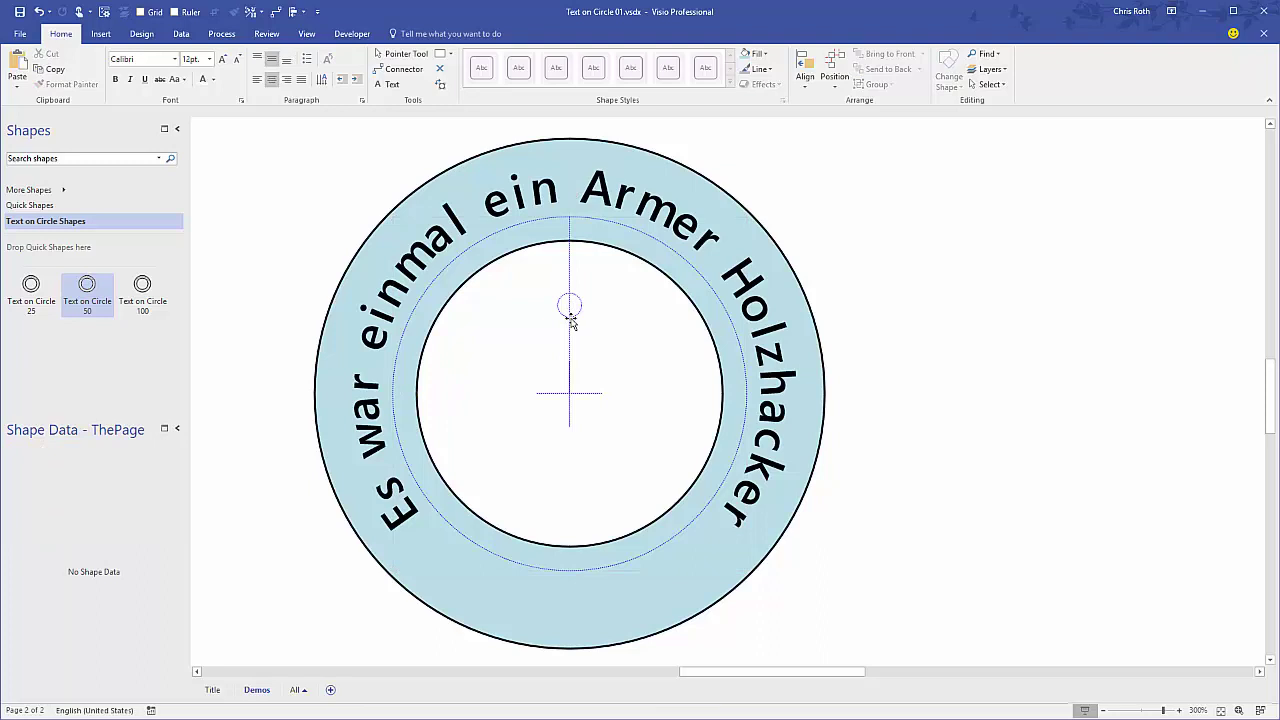
click(571, 320)
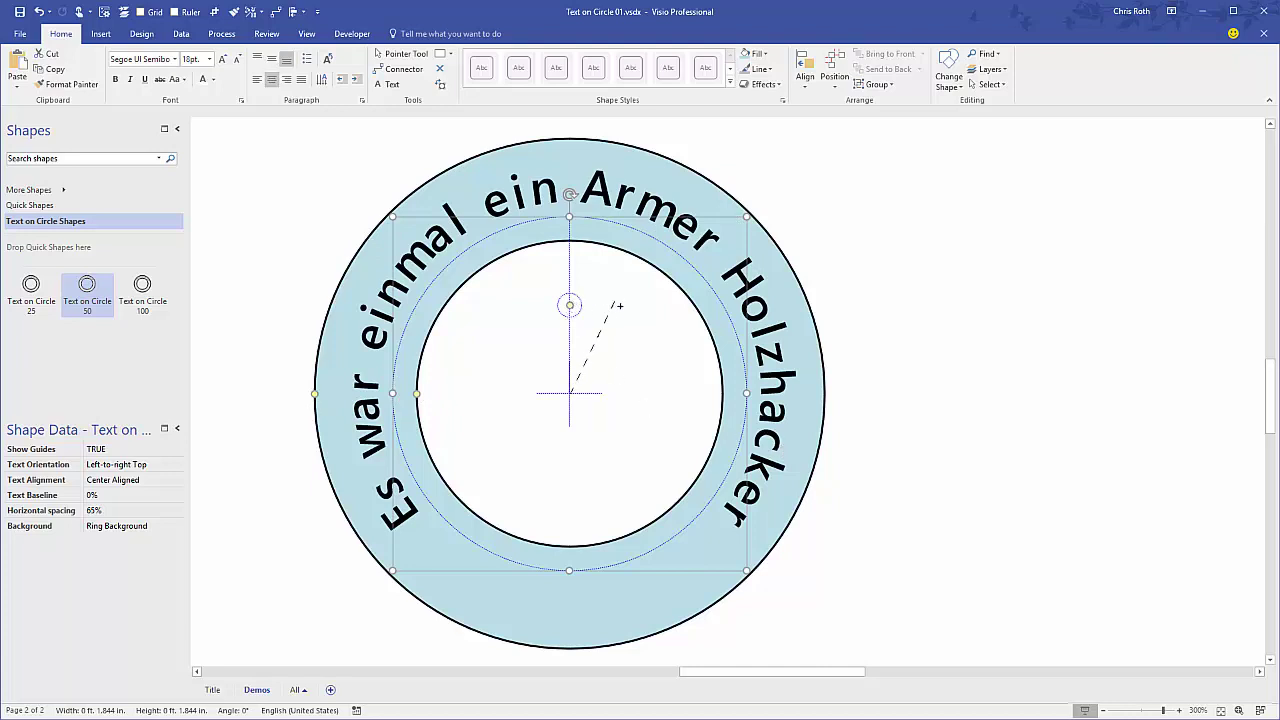
drag(619, 305, 638, 318)
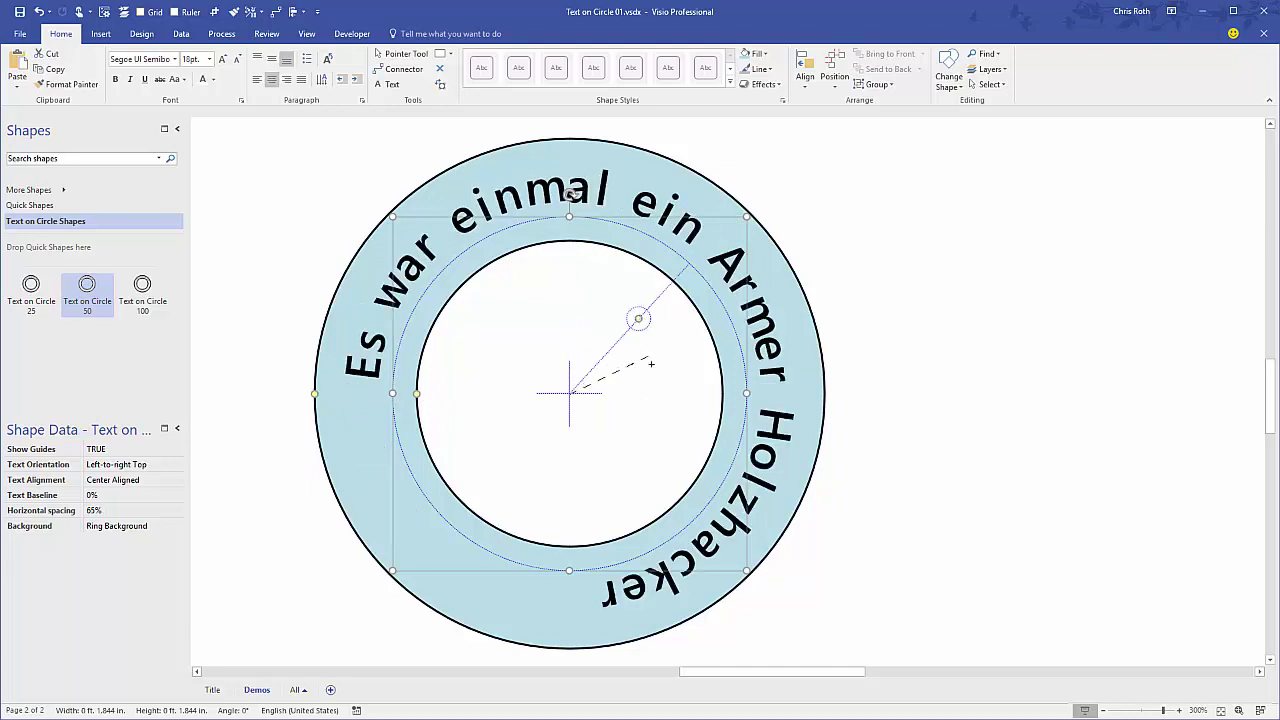
drag(651, 363, 663, 422)
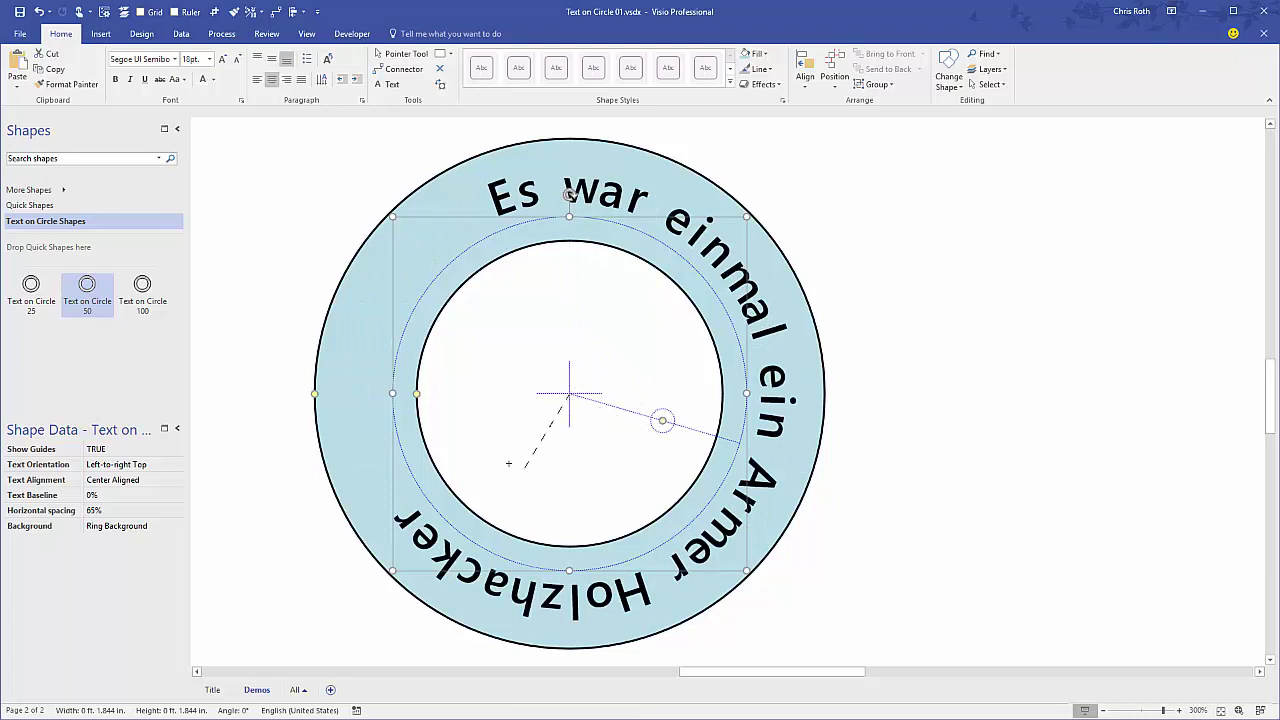
drag(508, 463, 506, 462)
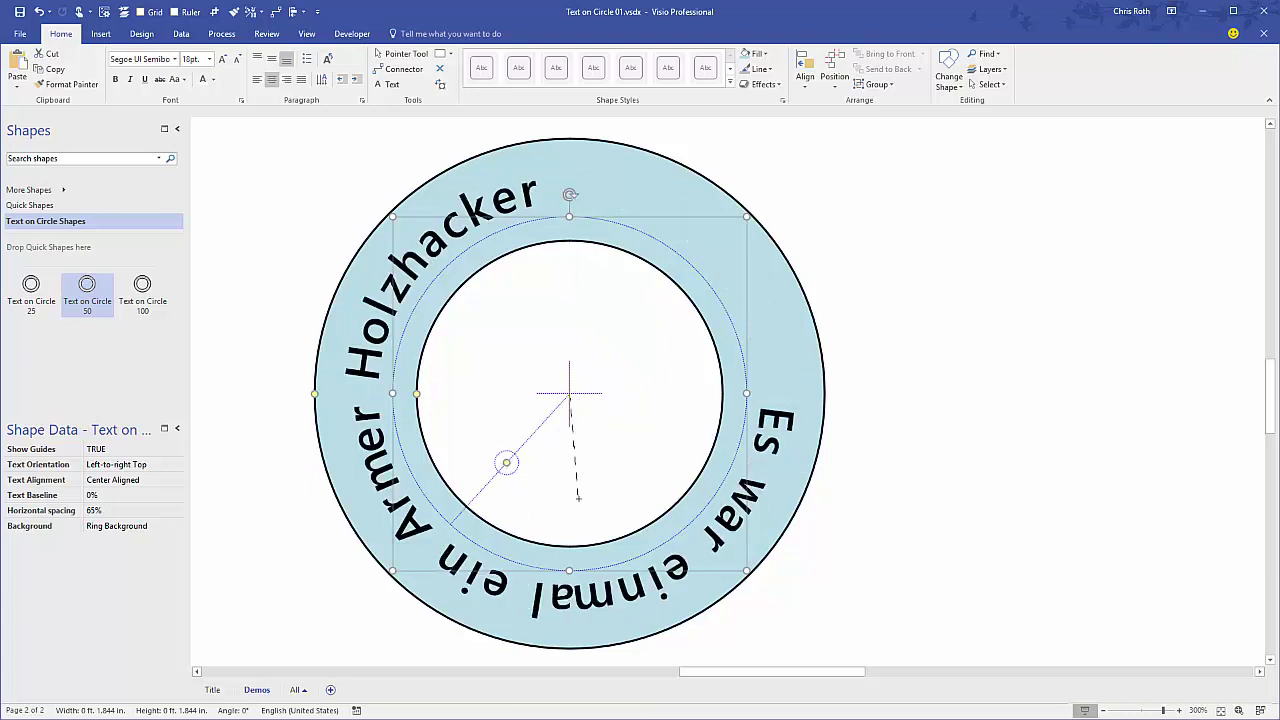
drag(572, 510, 572, 510)
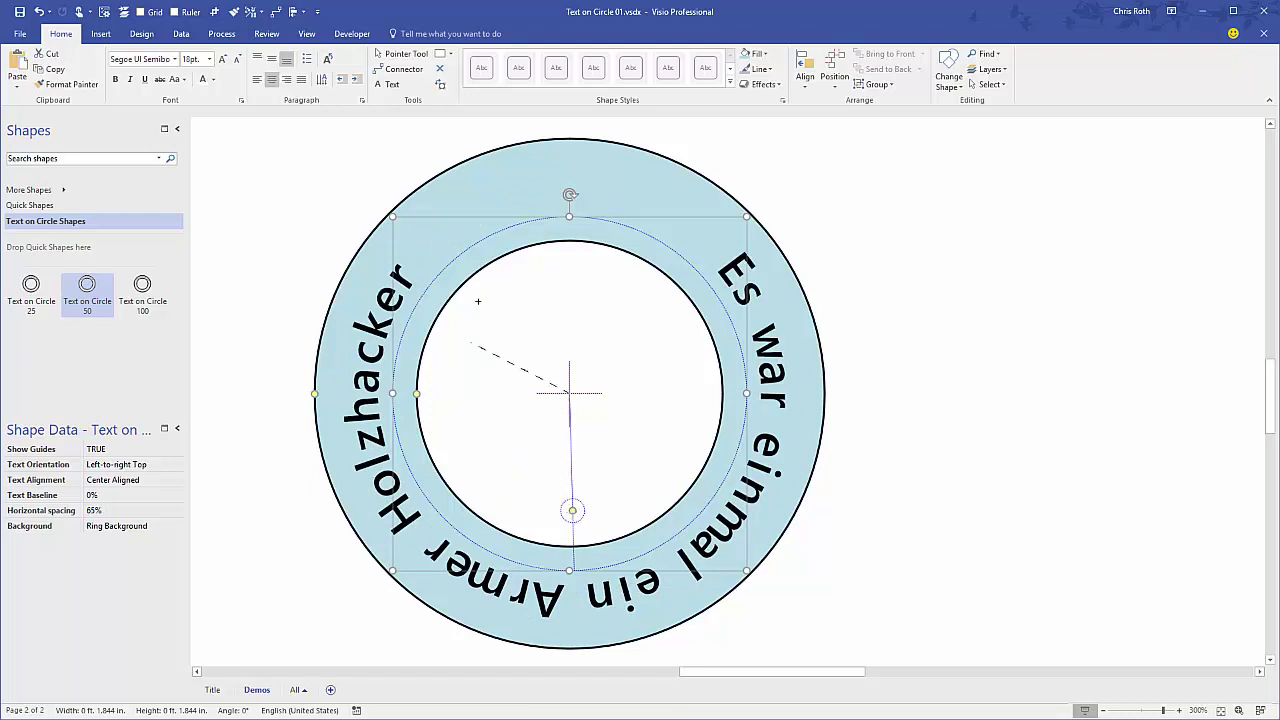
drag(478, 301, 481, 290)
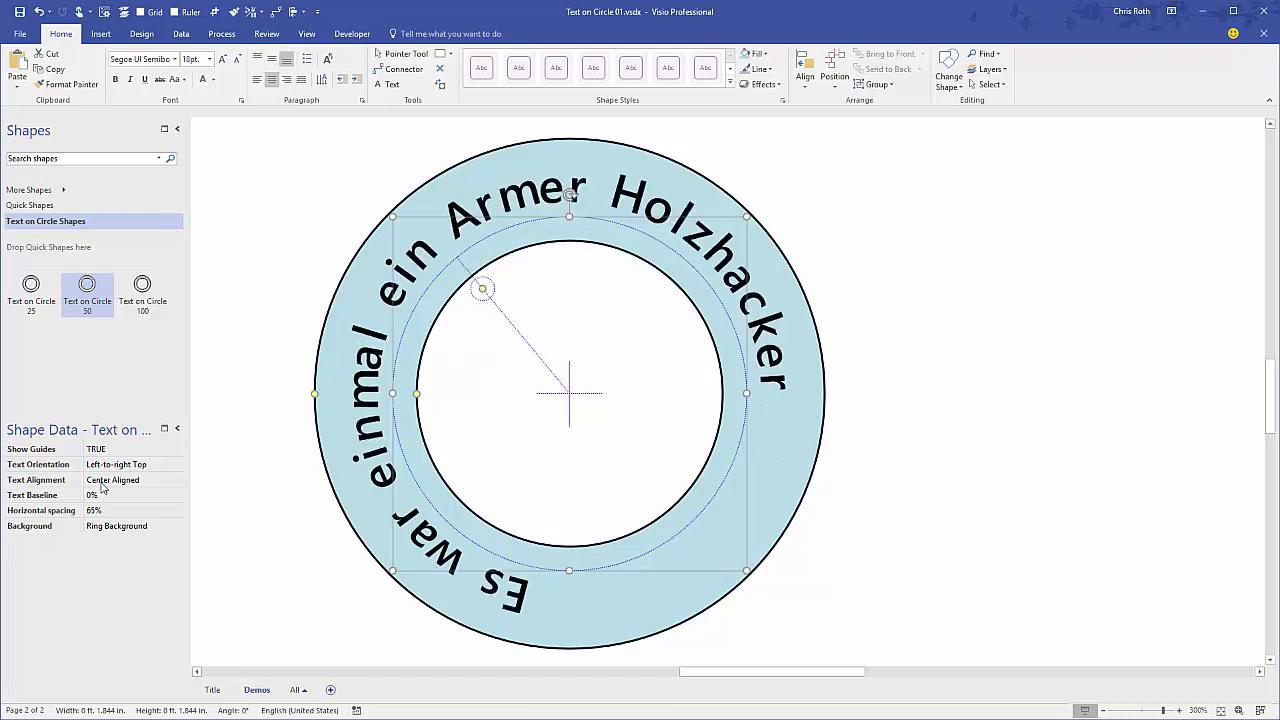
Set Text Alignment to Start Aligned and drag the handle to test where the text begins
click(155, 481)
click(174, 481)
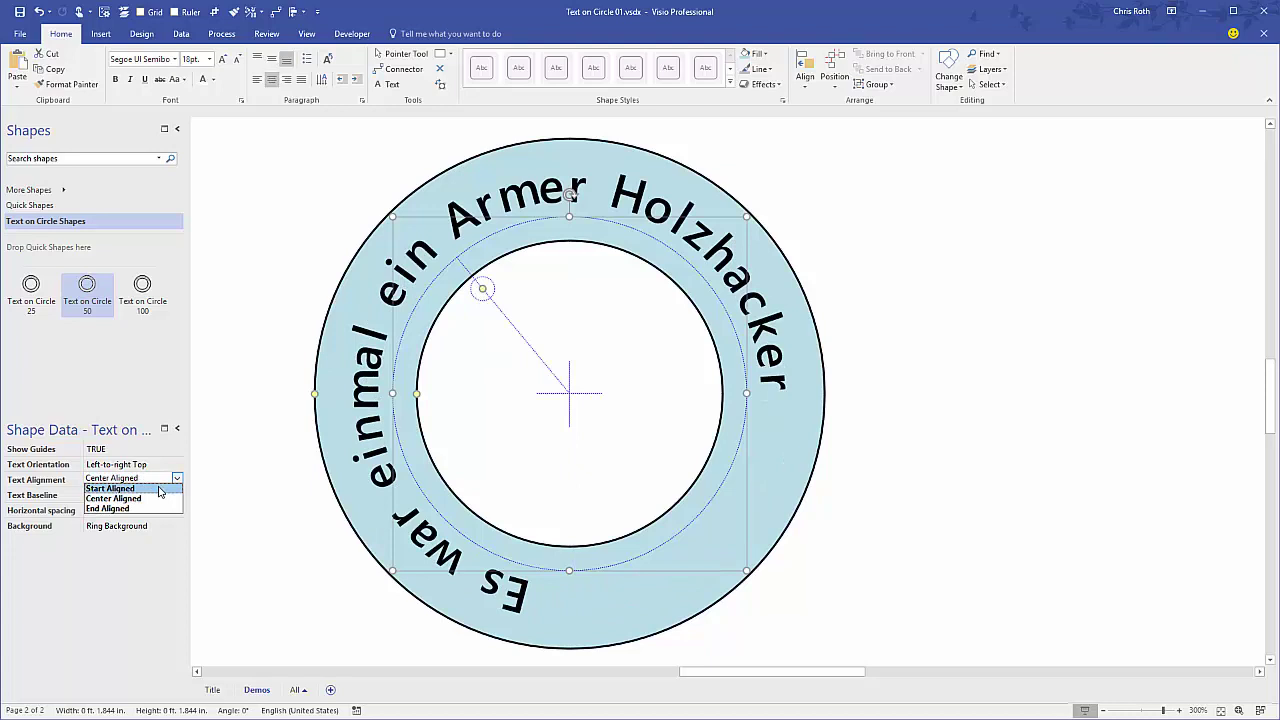
click(168, 488)
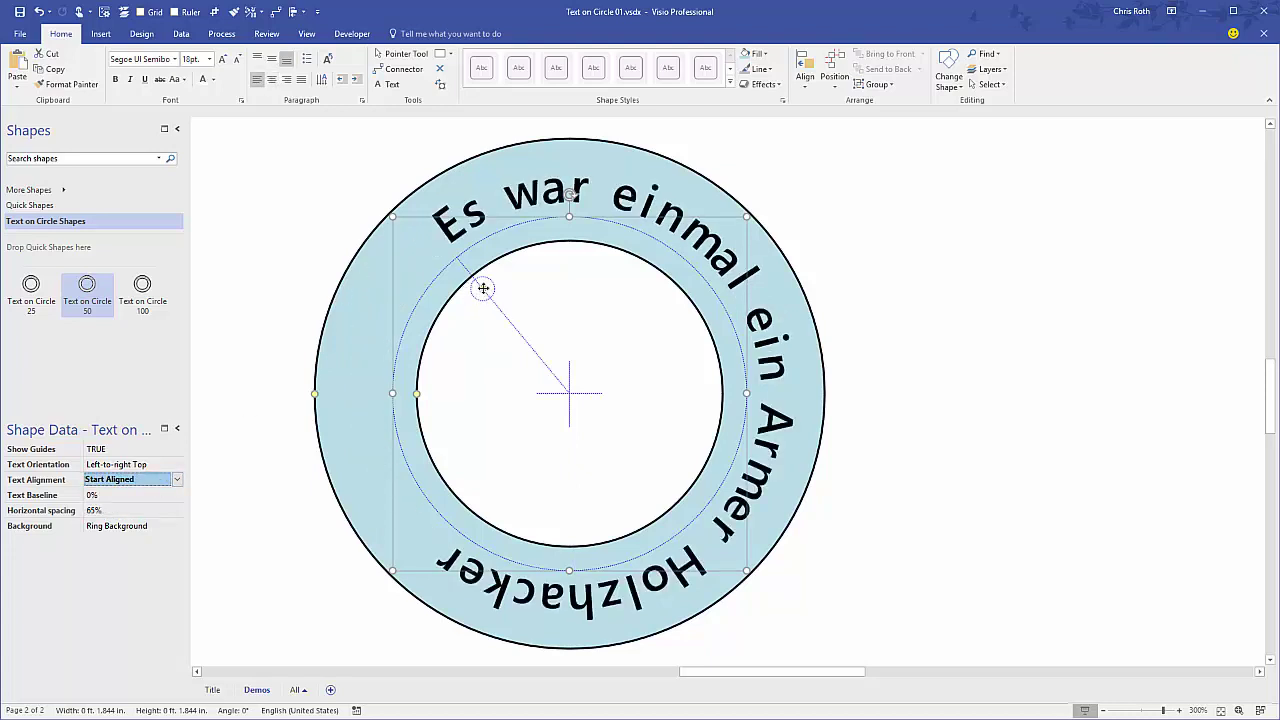
drag(483, 290, 410, 402)
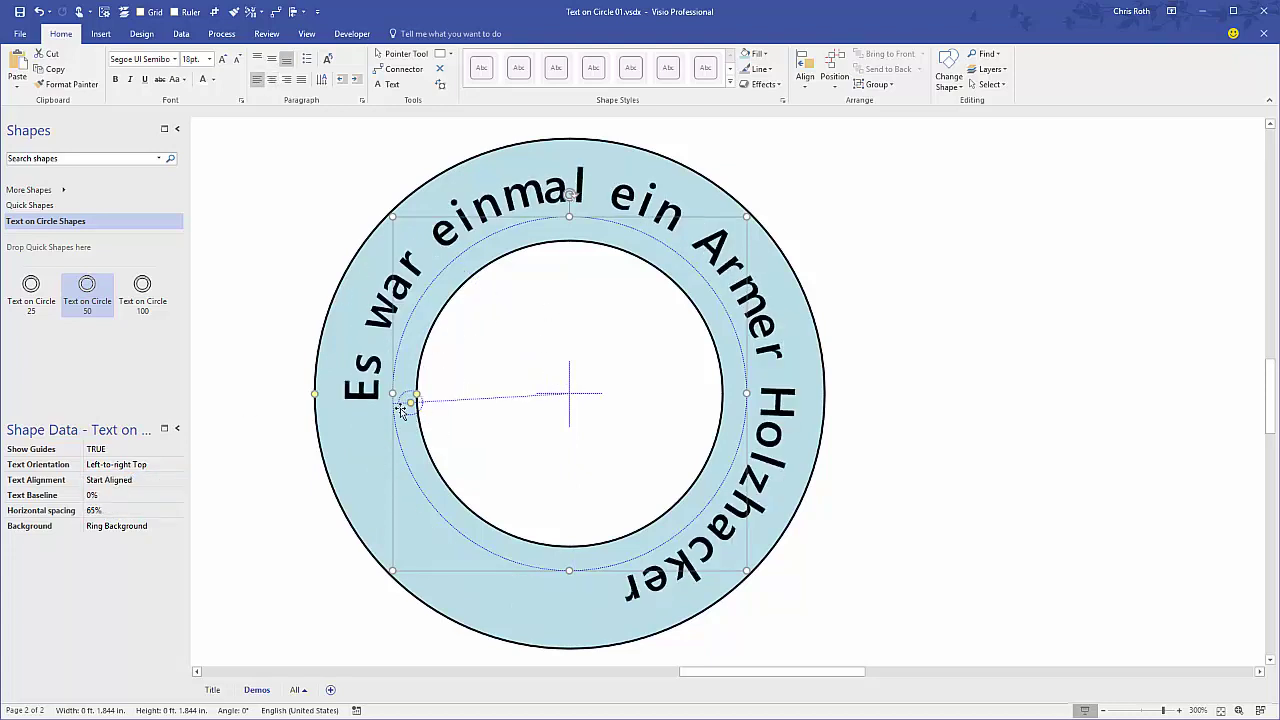
drag(237, 329, 236, 306)
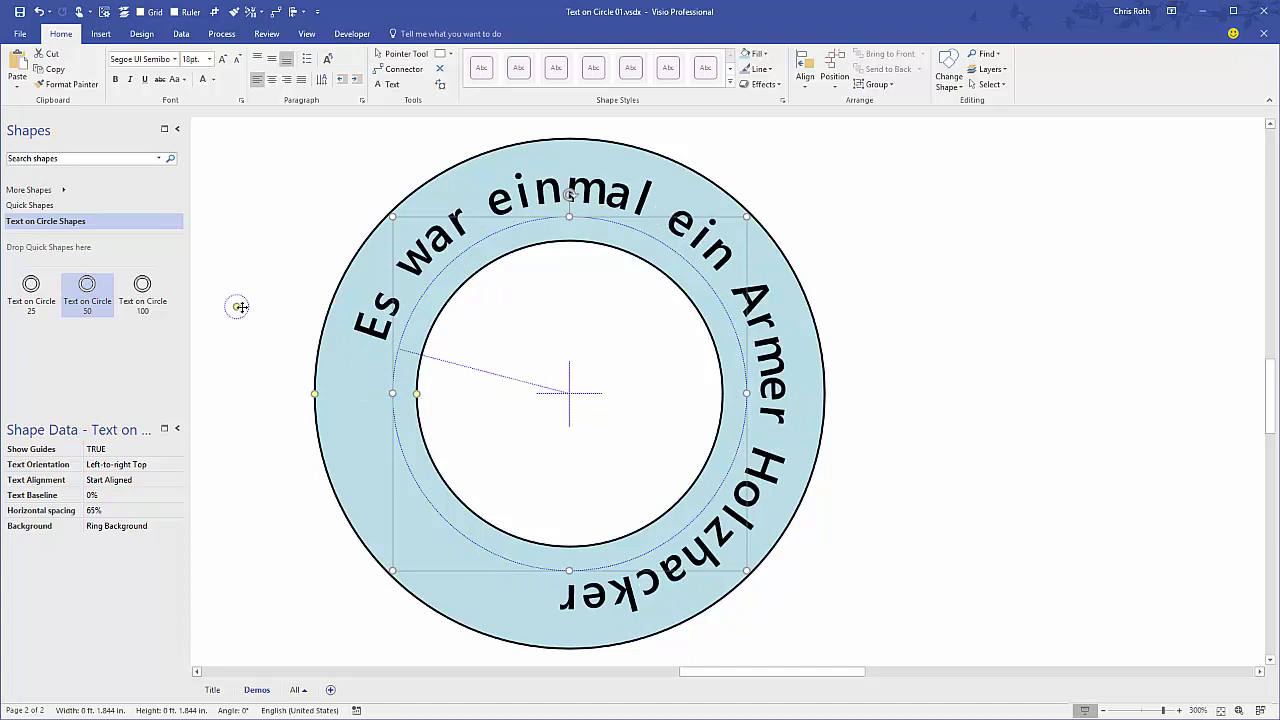
drag(901, 247, 903, 247)
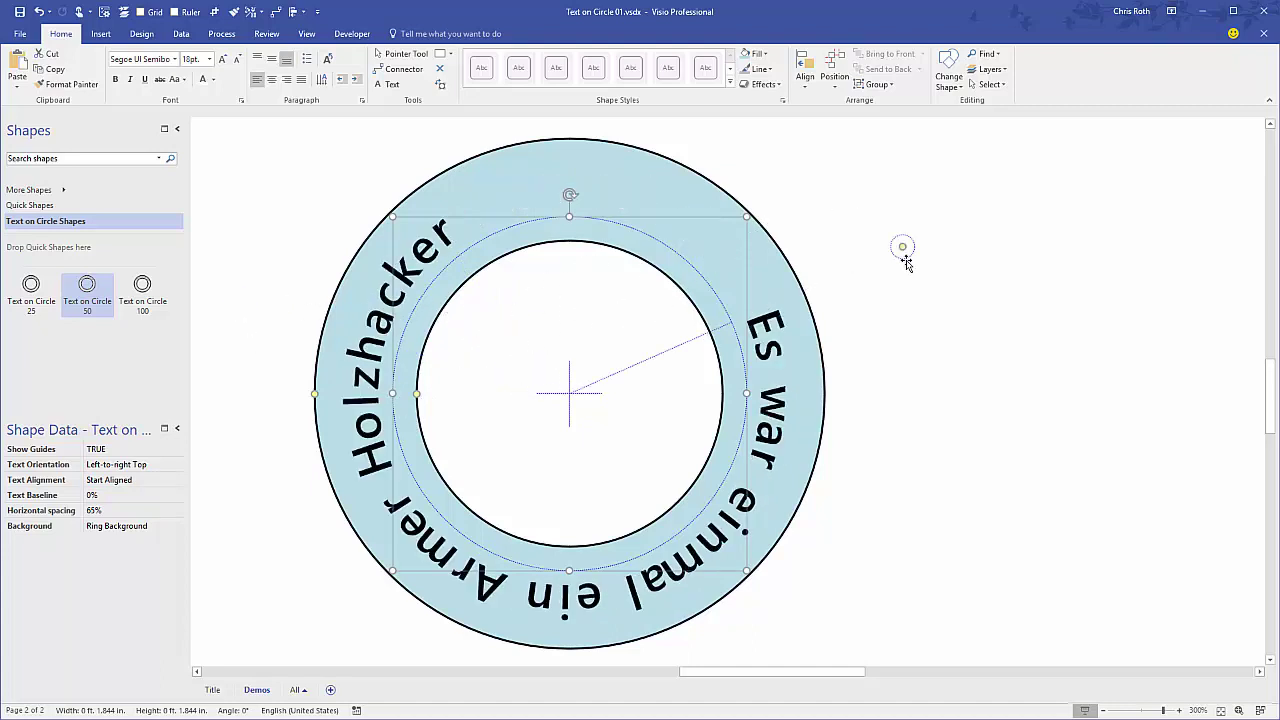
drag(506, 341, 494, 354)
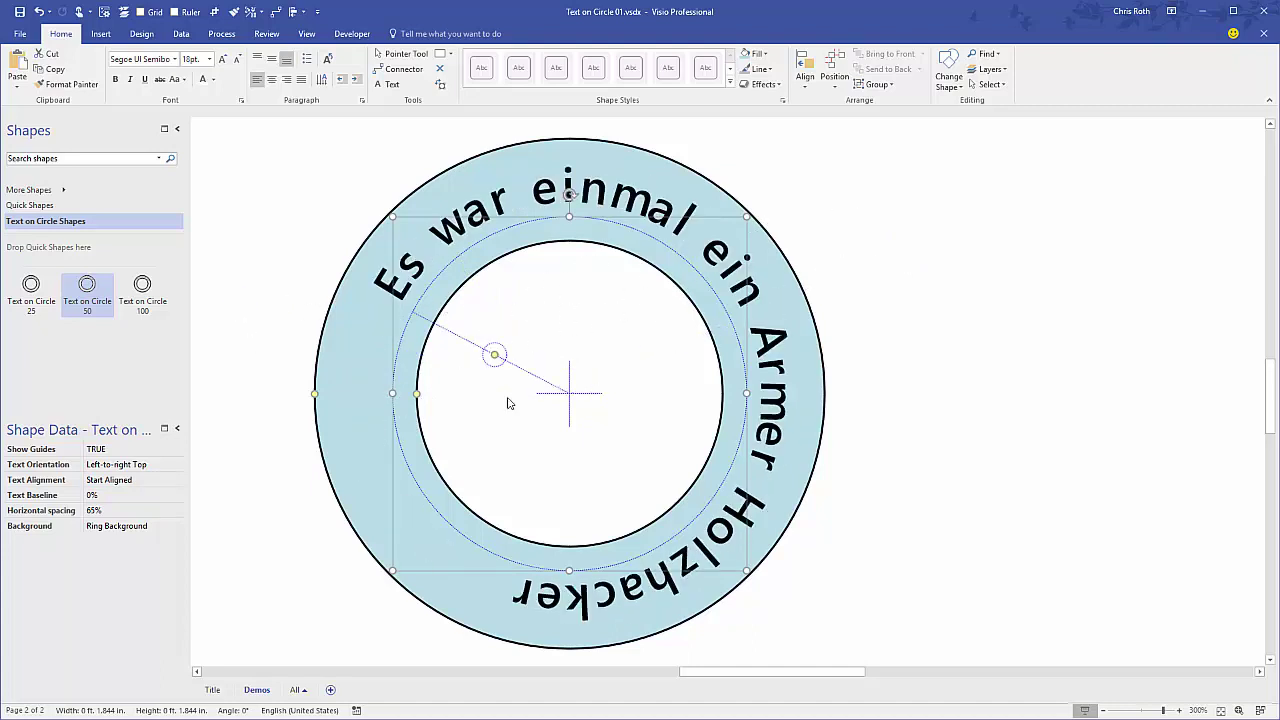
Try End Aligned, return to Center Aligned, and rotate the text around the bottom
click(152, 485)
click(110, 511)
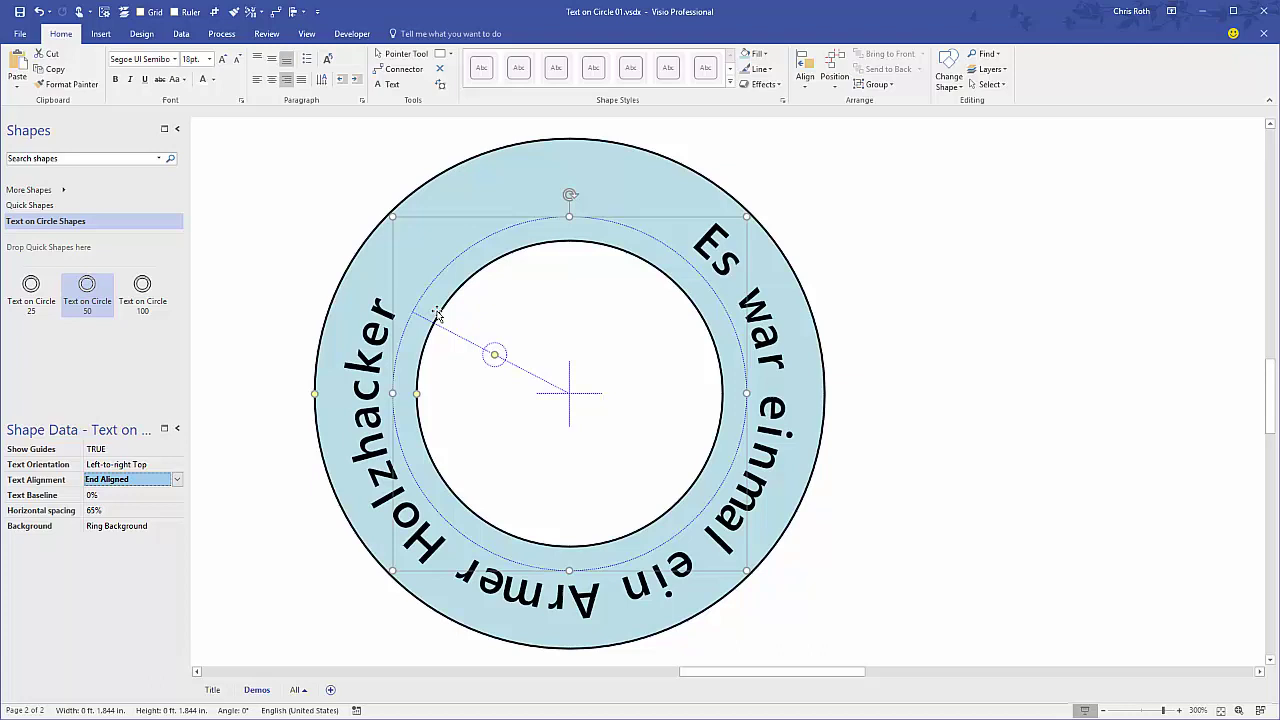
click(176, 479)
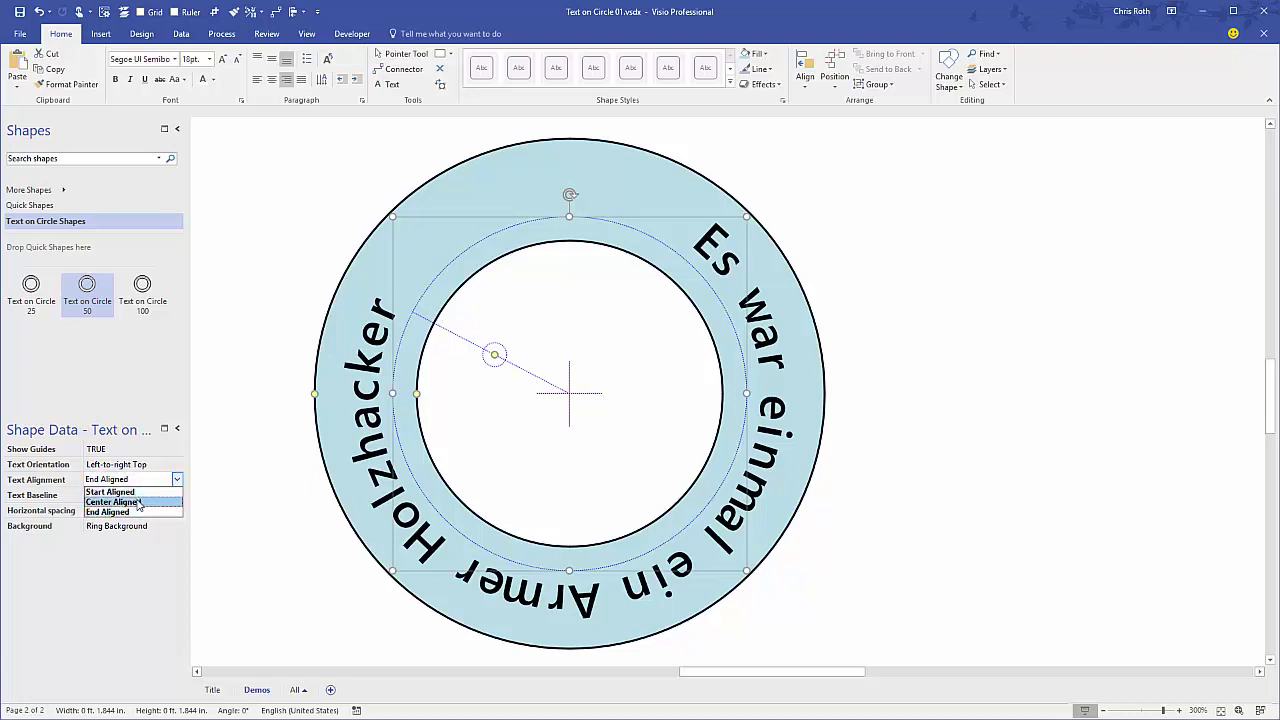
click(139, 503)
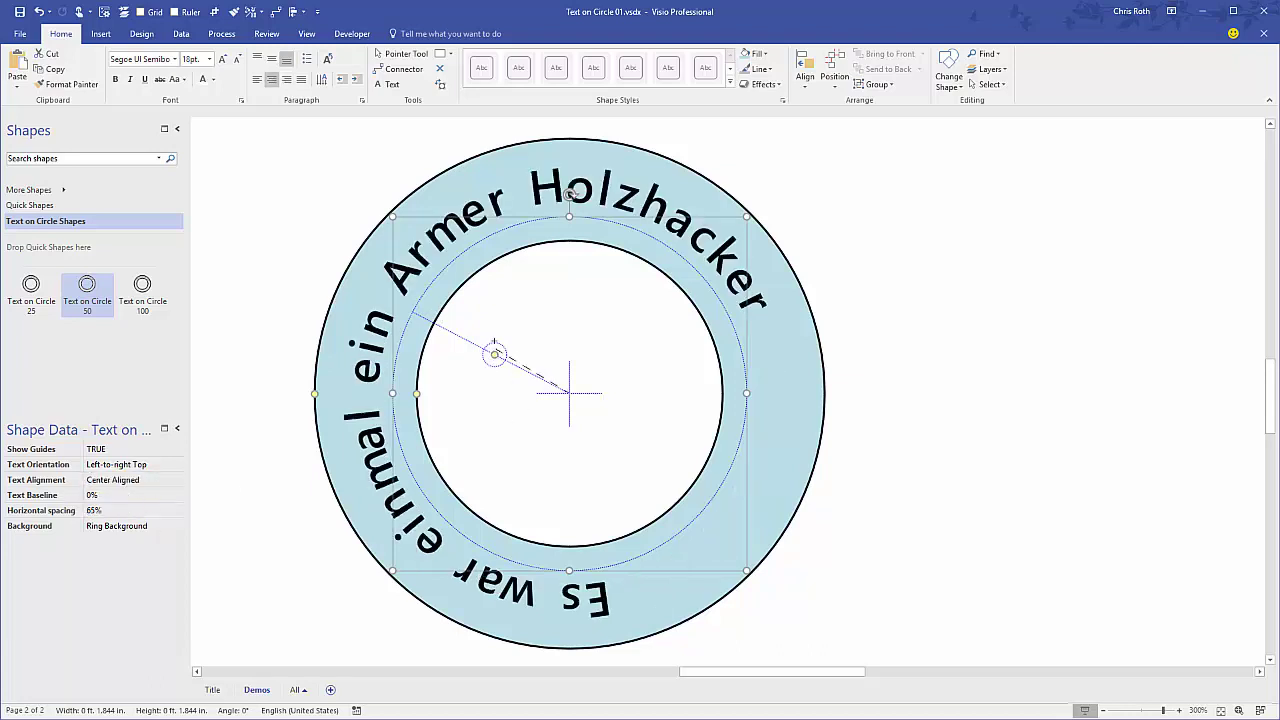
drag(494, 354, 573, 290)
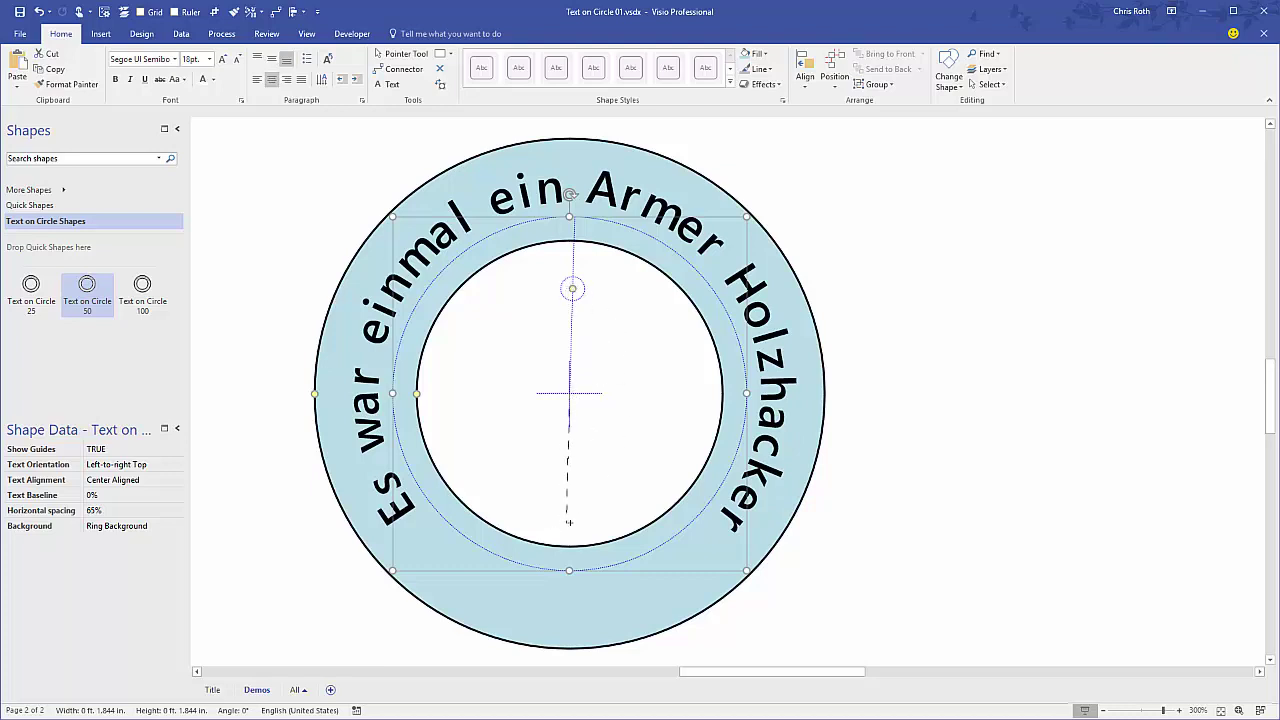
drag(568, 522, 567, 522)
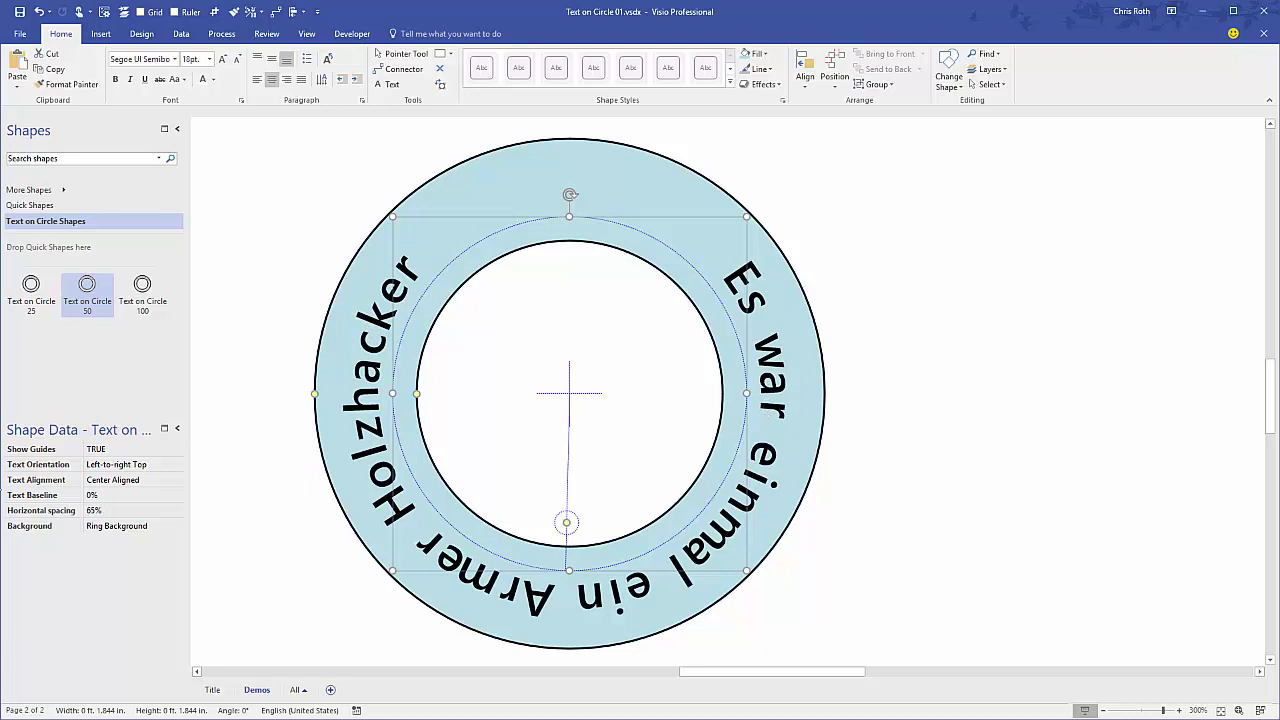
Set Text Orientation to Left-to-right Bottom, drag the handle up, then switch to Left-to-right Top
click(160, 472)
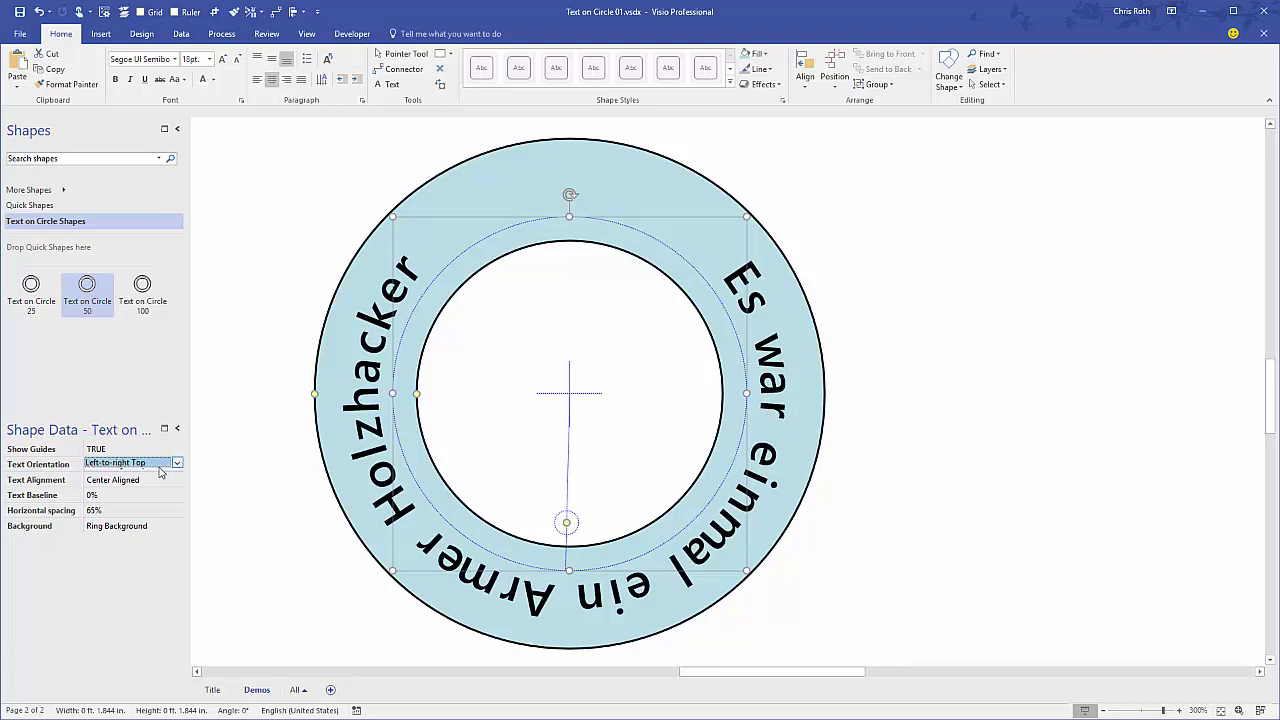
click(177, 464)
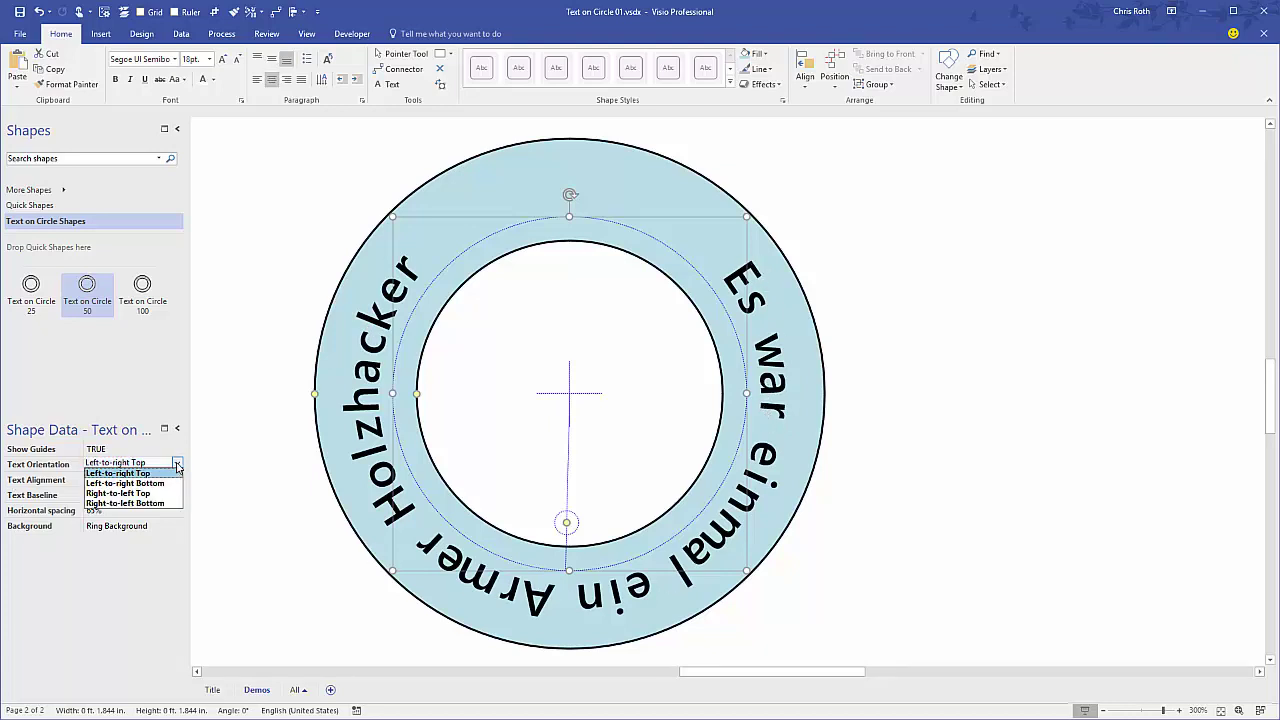
click(125, 483)
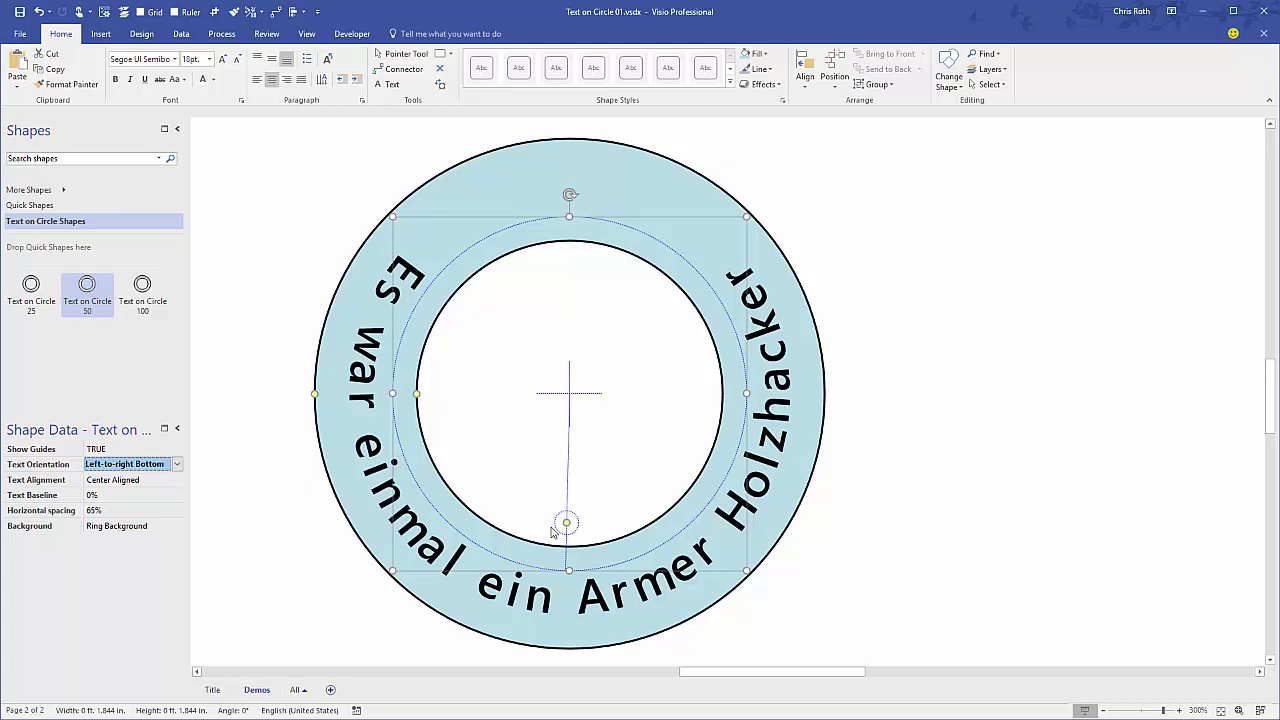
drag(566, 522, 496, 457)
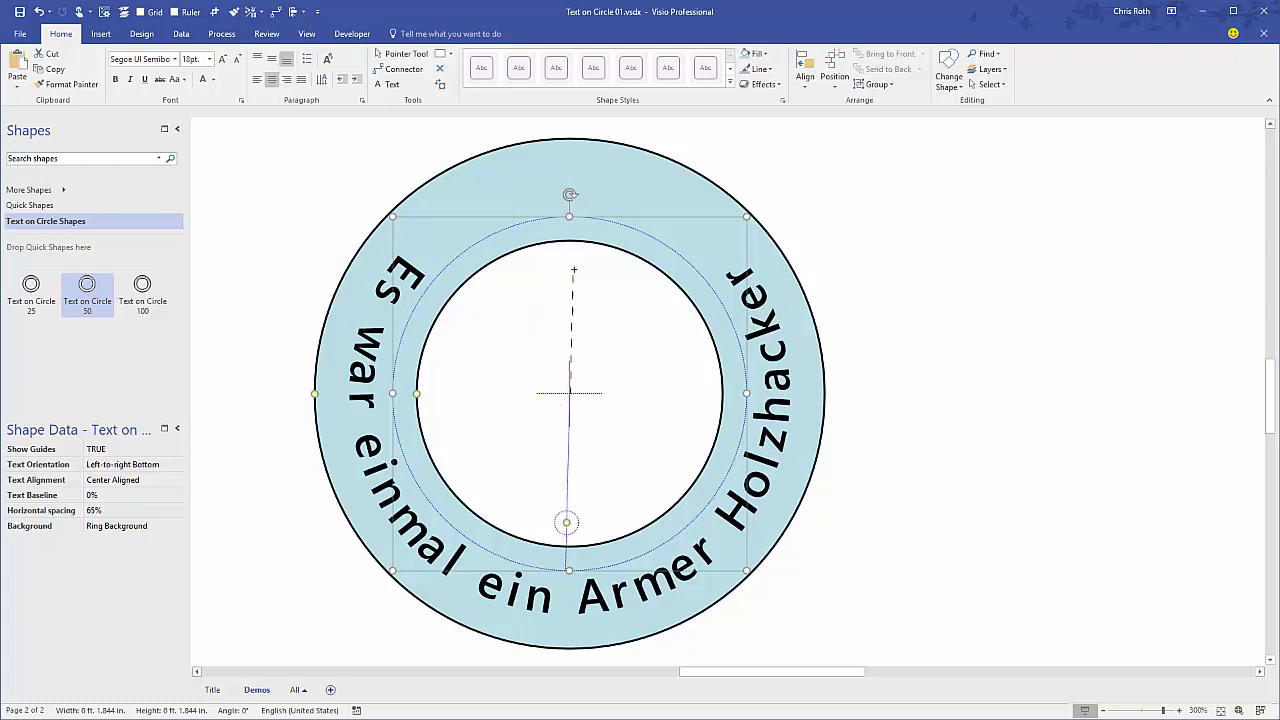
drag(574, 270, 572, 270)
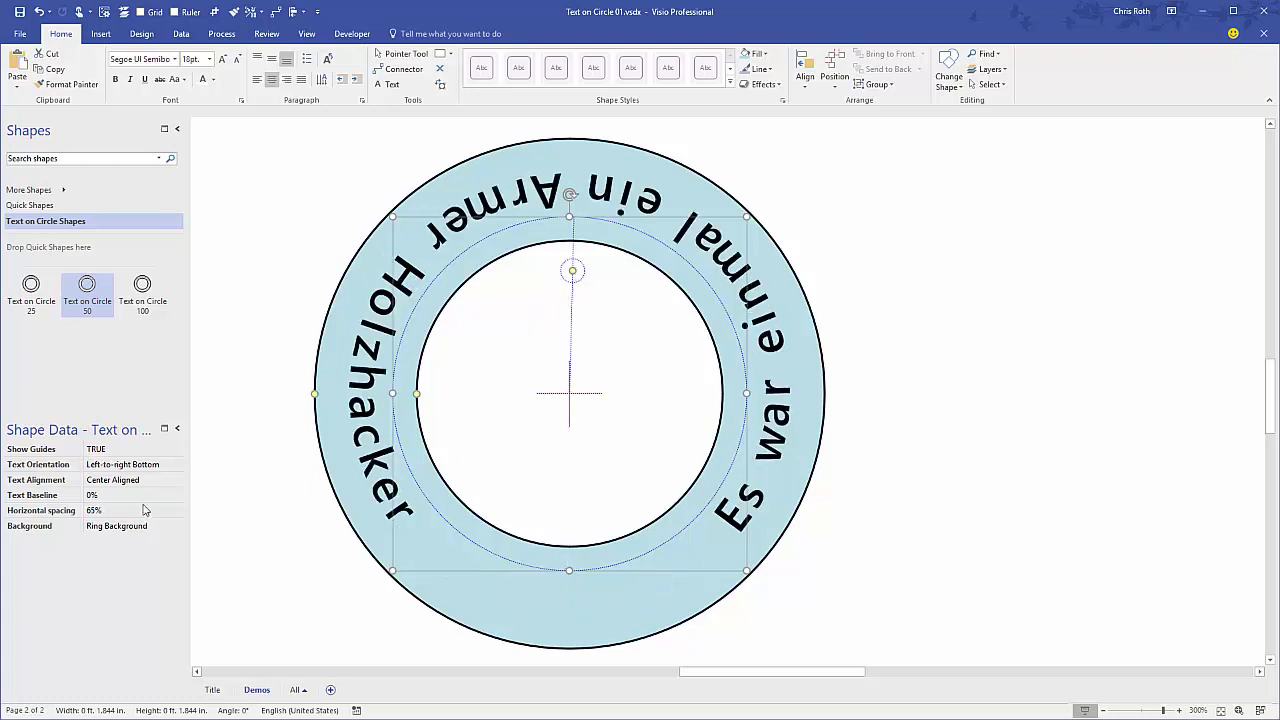
click(134, 466)
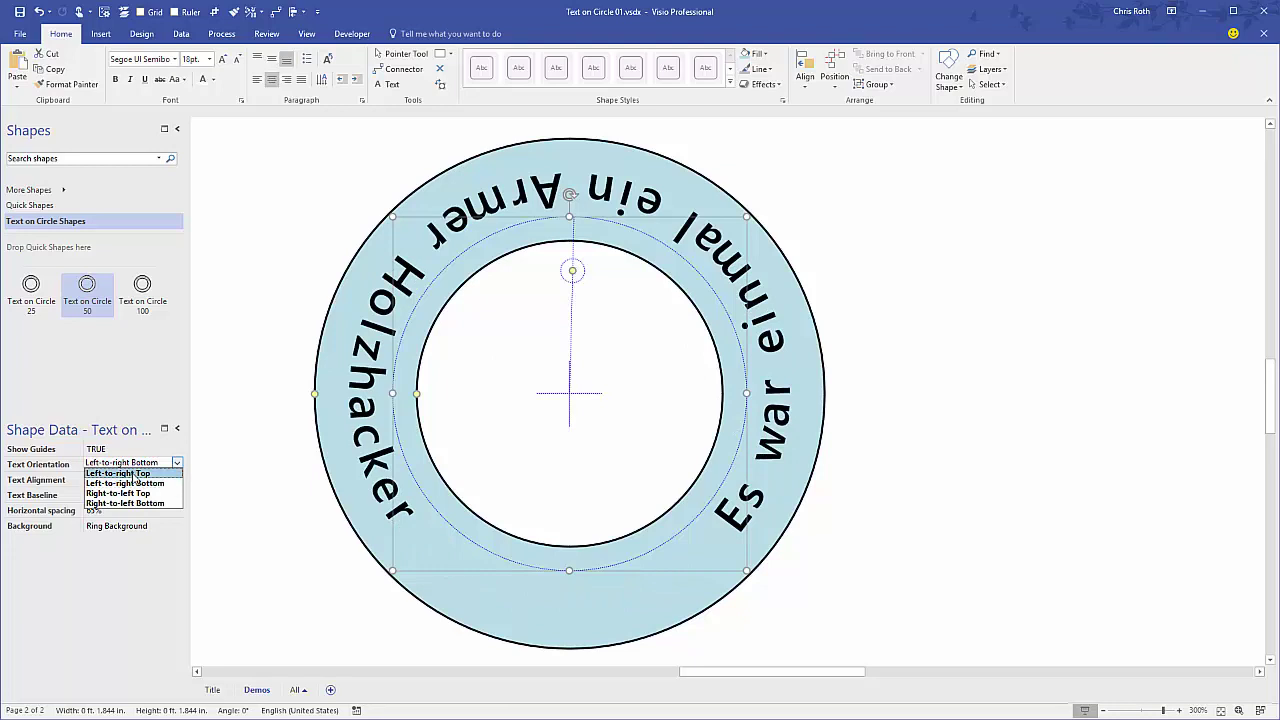
click(134, 474)
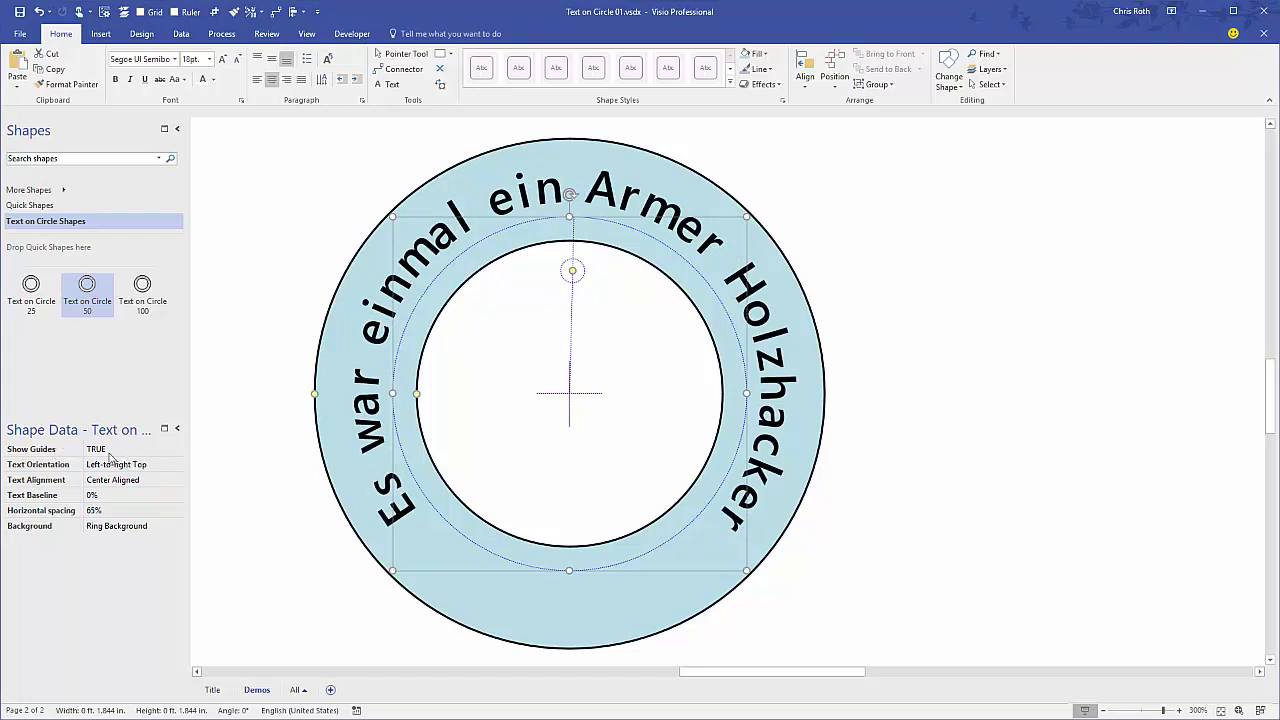
Set Show Guides to FALSE to view the ring without its guide lines
click(150, 451)
click(149, 452)
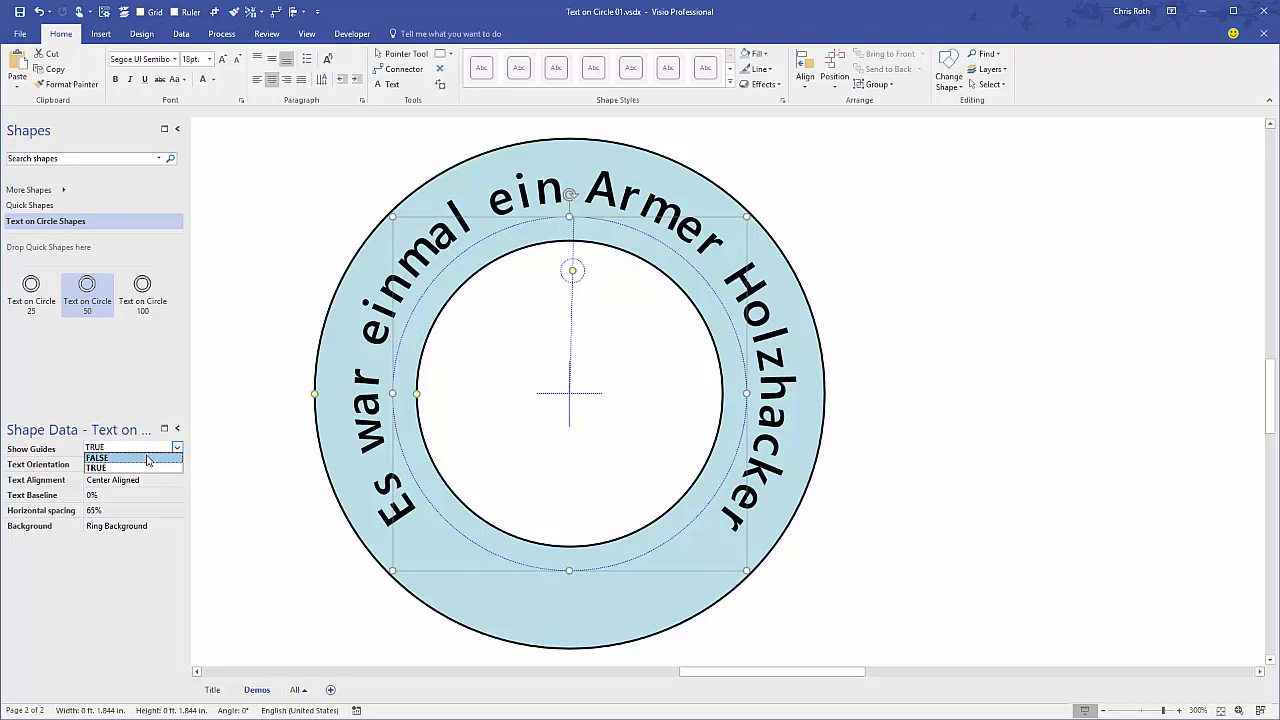
click(147, 458)
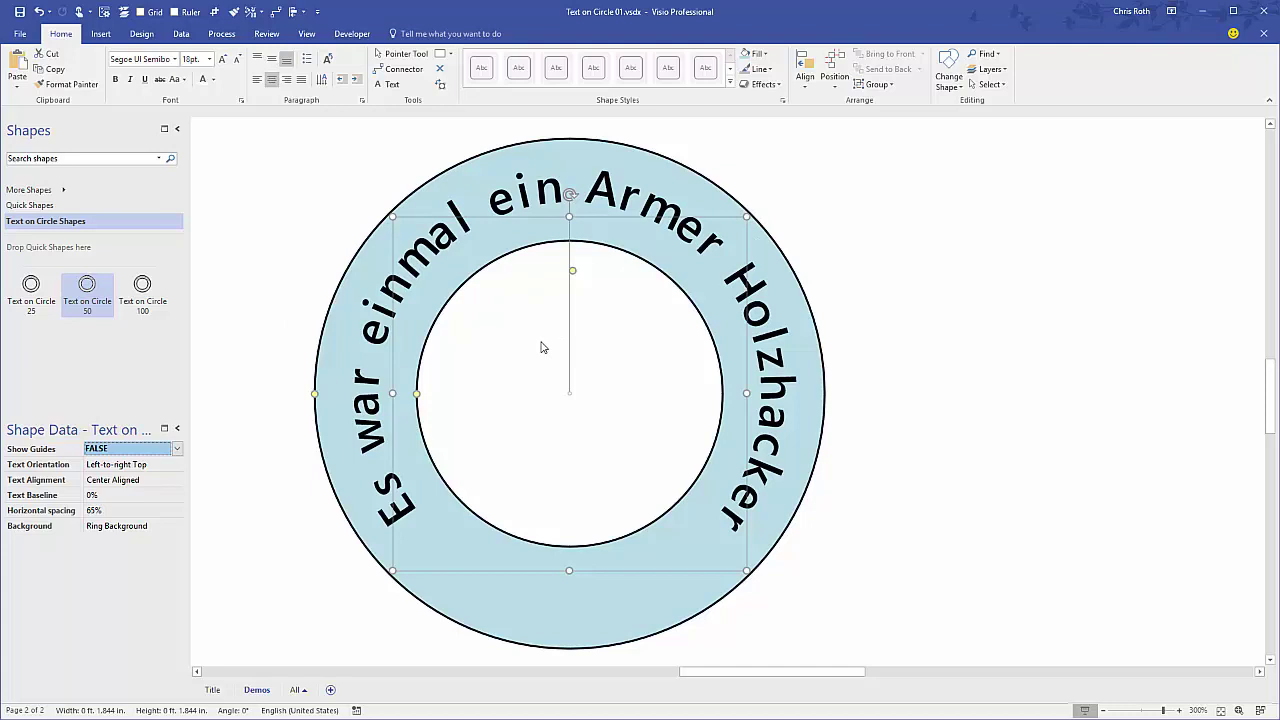
click(531, 408)
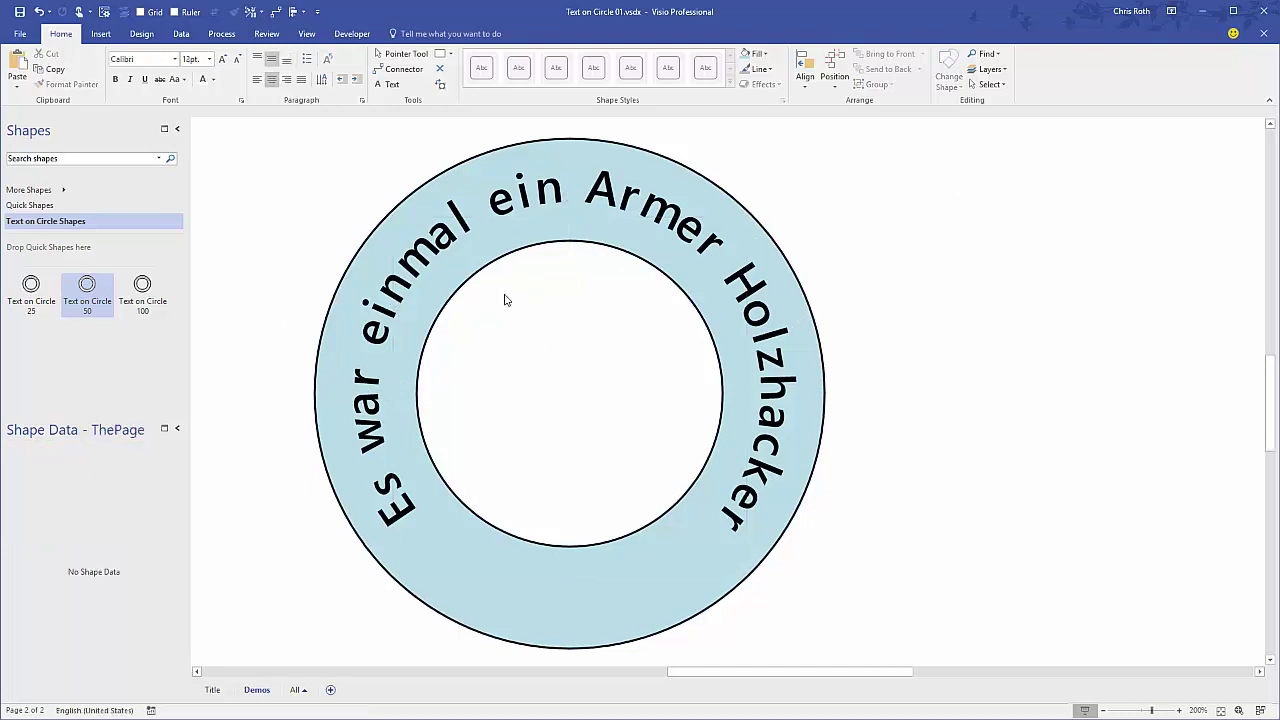
scroll(506, 297, down, 2)
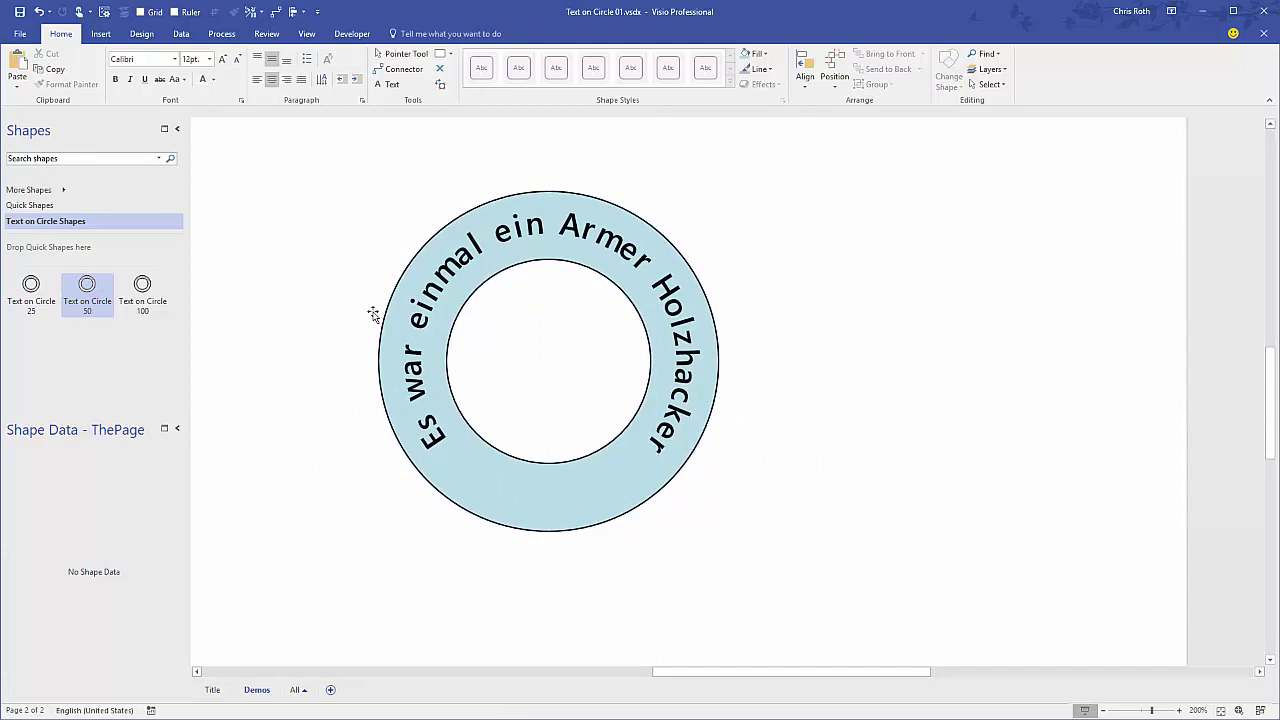
Nudge the ring text's rotation so 'Es war' starts lower left, then reselect the ring
click(552, 241)
drag(551, 279, 602, 307)
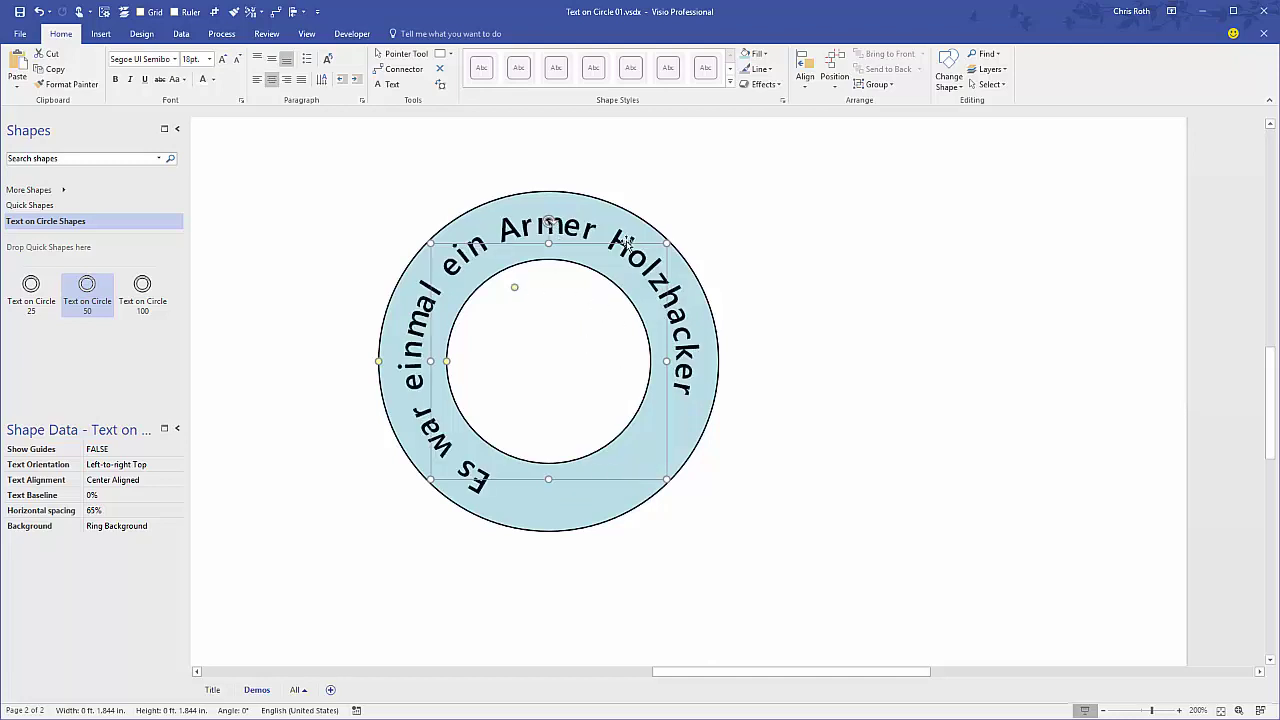
double_click(606, 479)
click(591, 508)
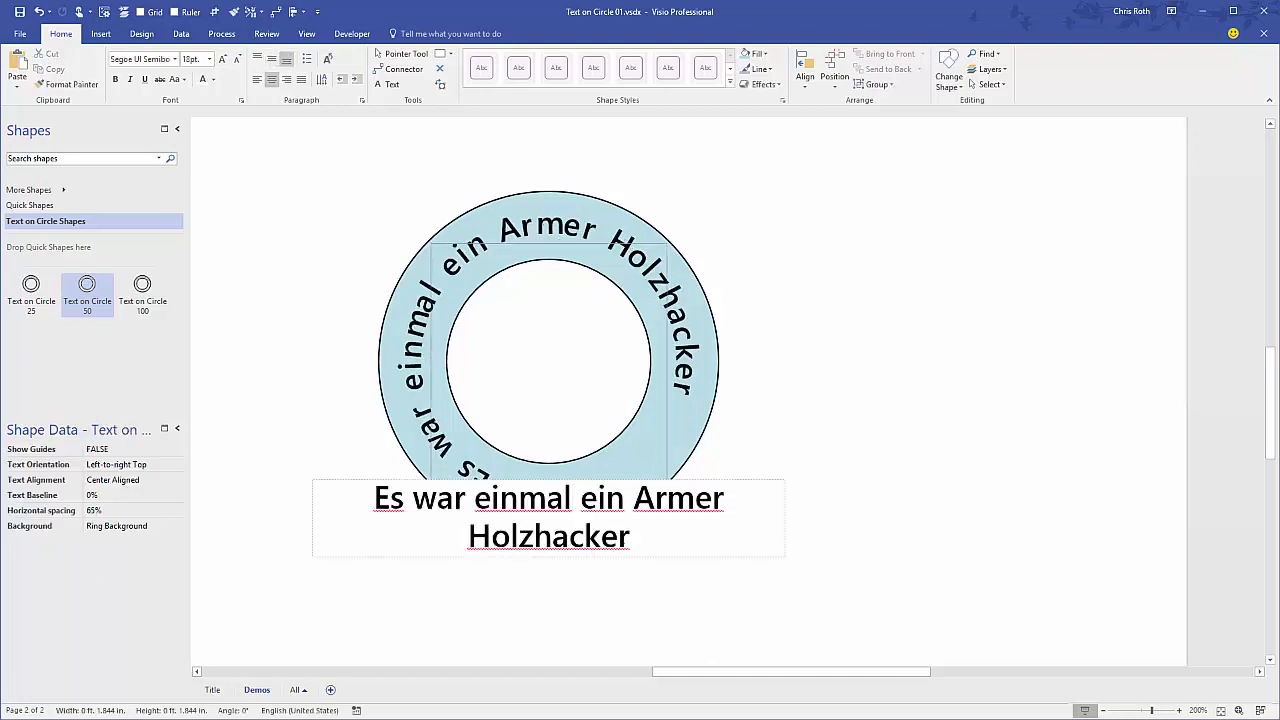
shift+click(500, 536)
click(794, 417)
click(526, 312)
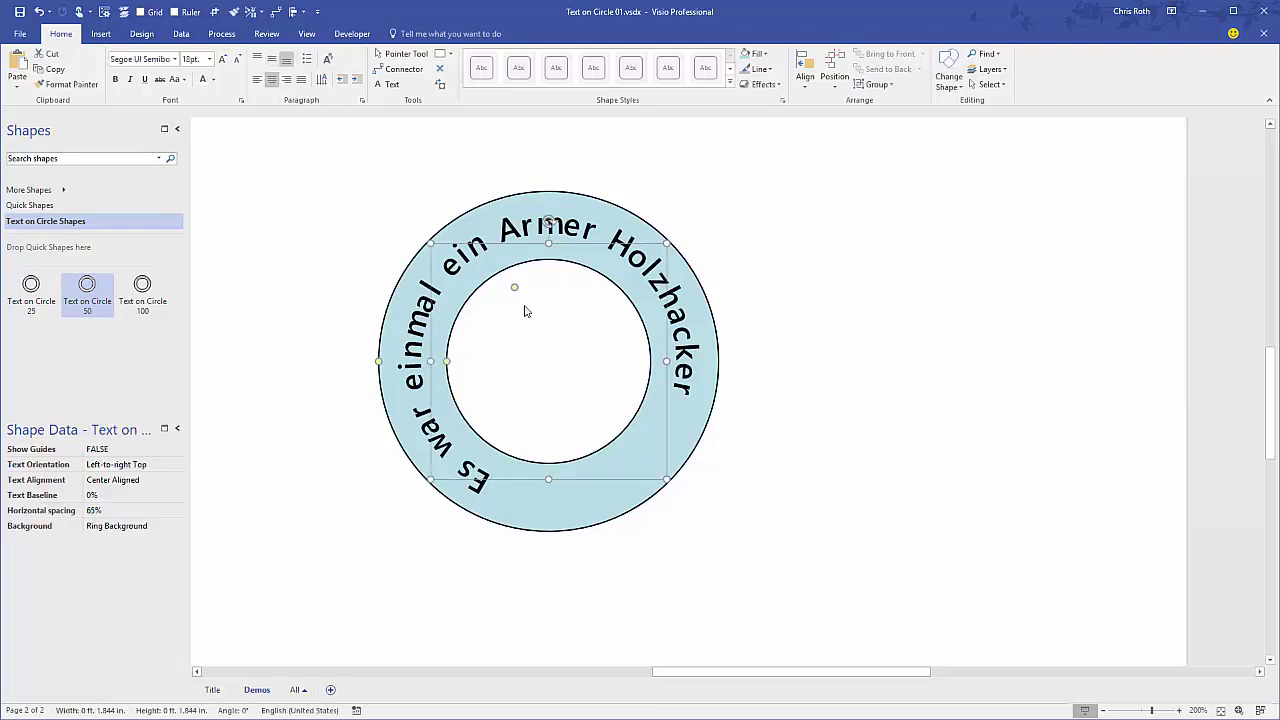
Set Show Guides to TRUE and rotate the text so it centres on top
click(134, 450)
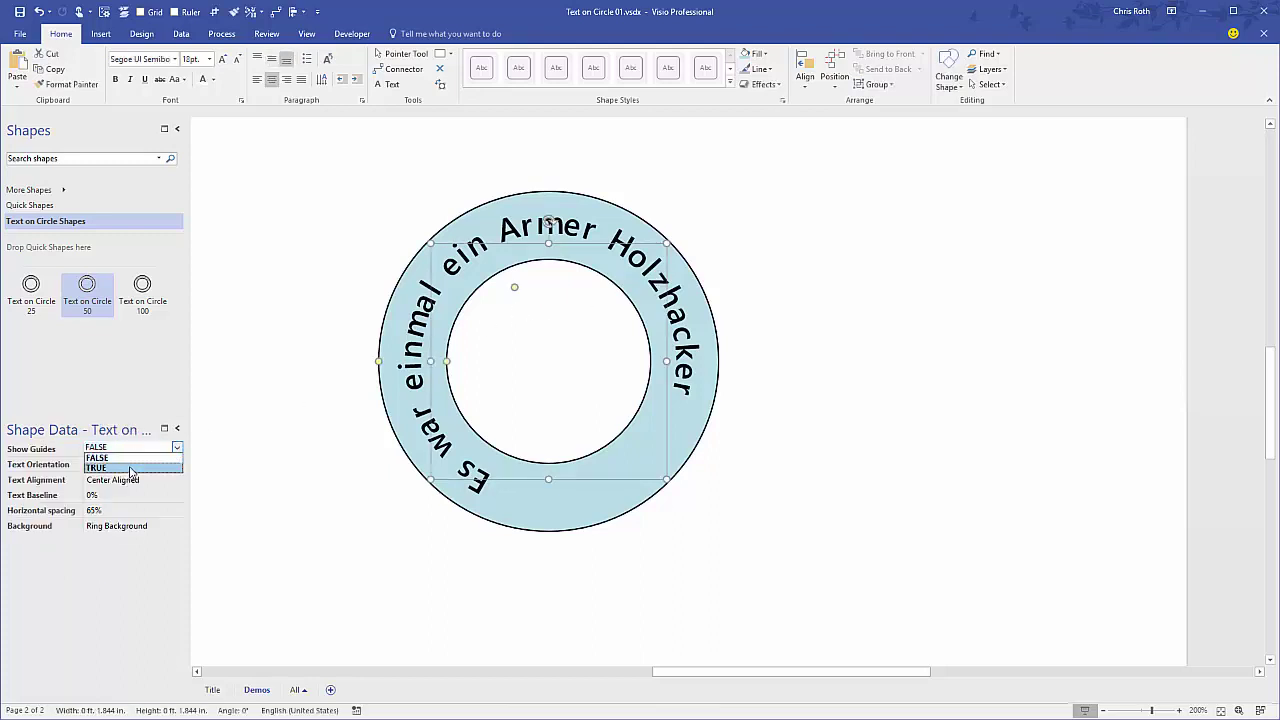
click(130, 468)
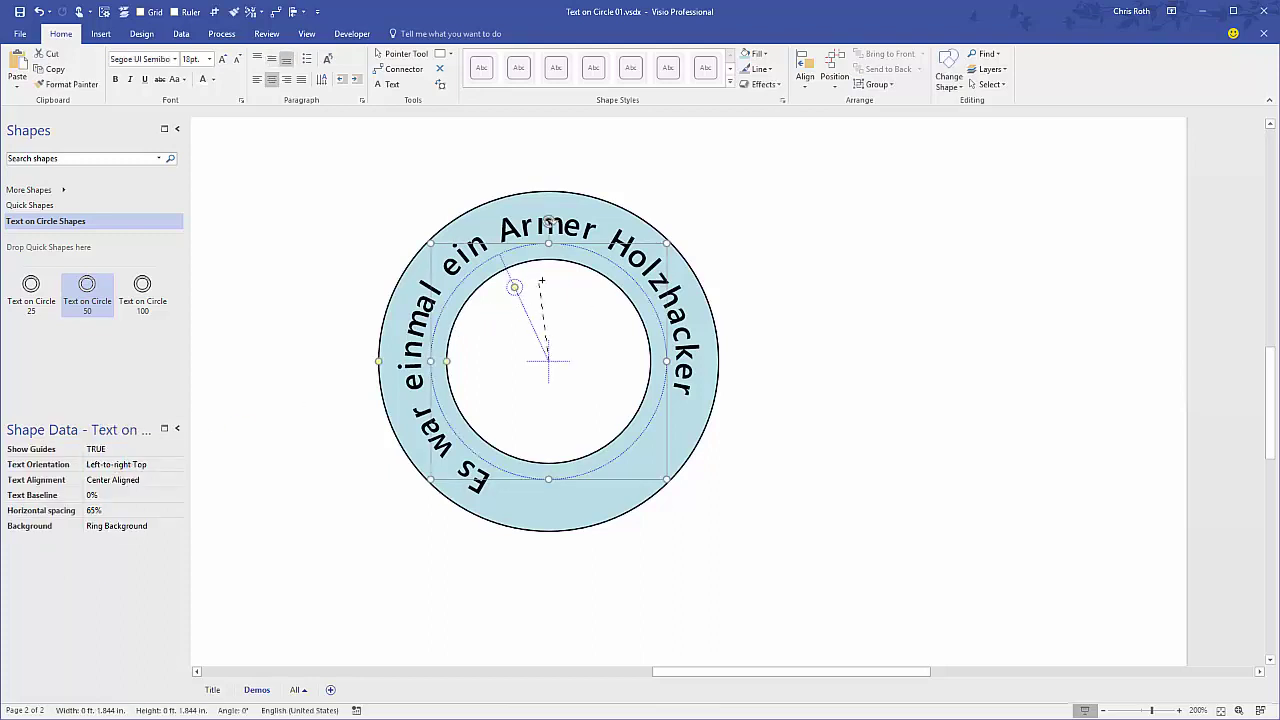
drag(541, 282, 546, 271)
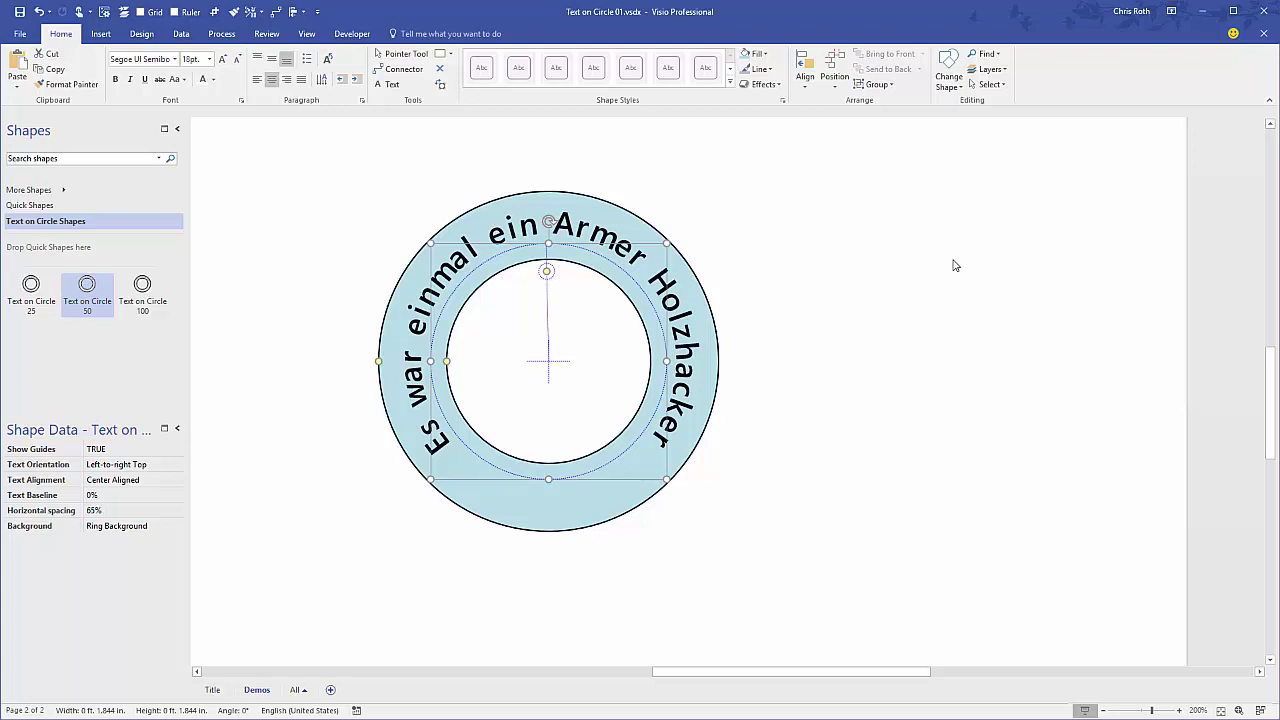
click(899, 330)
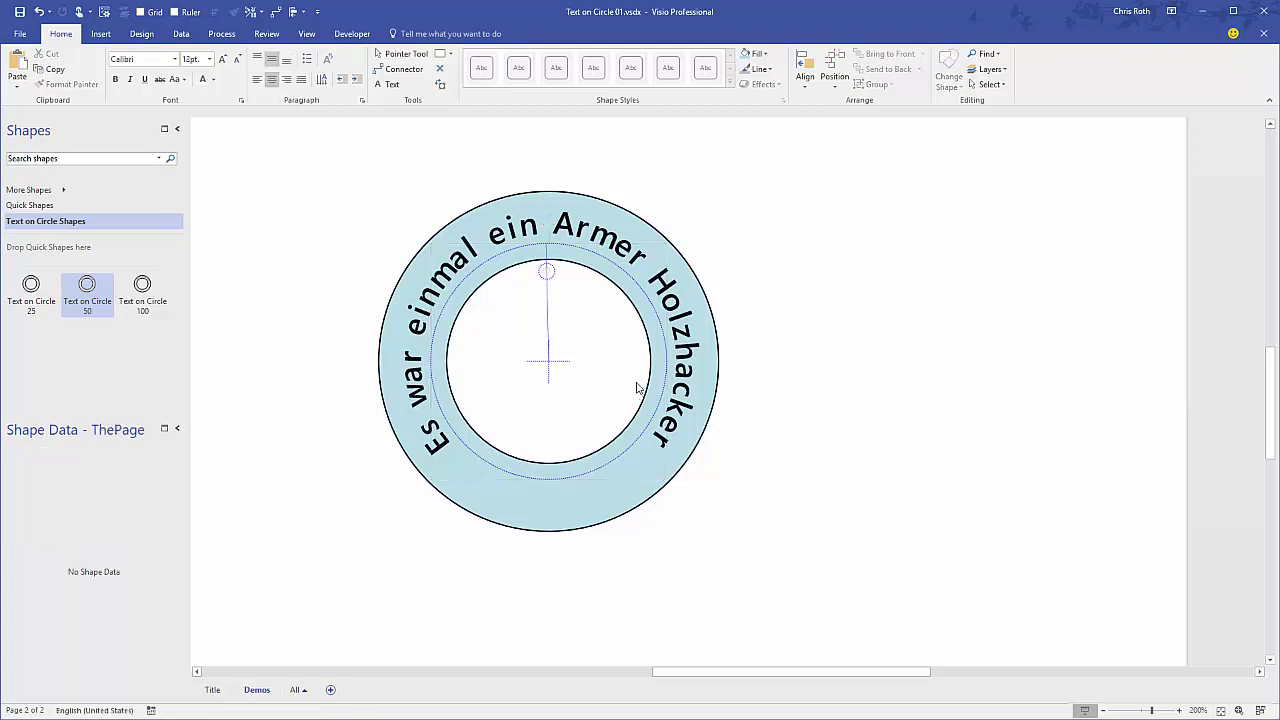
click(609, 240)
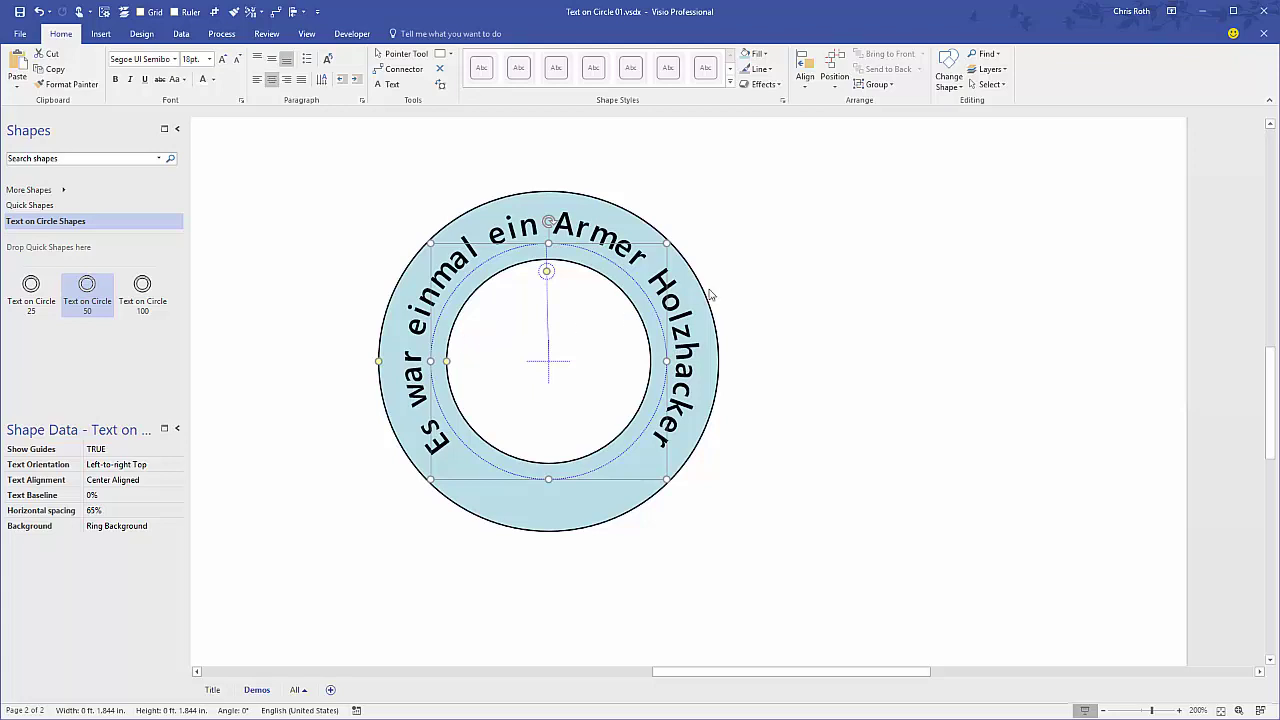
Replace the ring text with 'Top Arc of Text' using F2
key(F2)
text(Top)
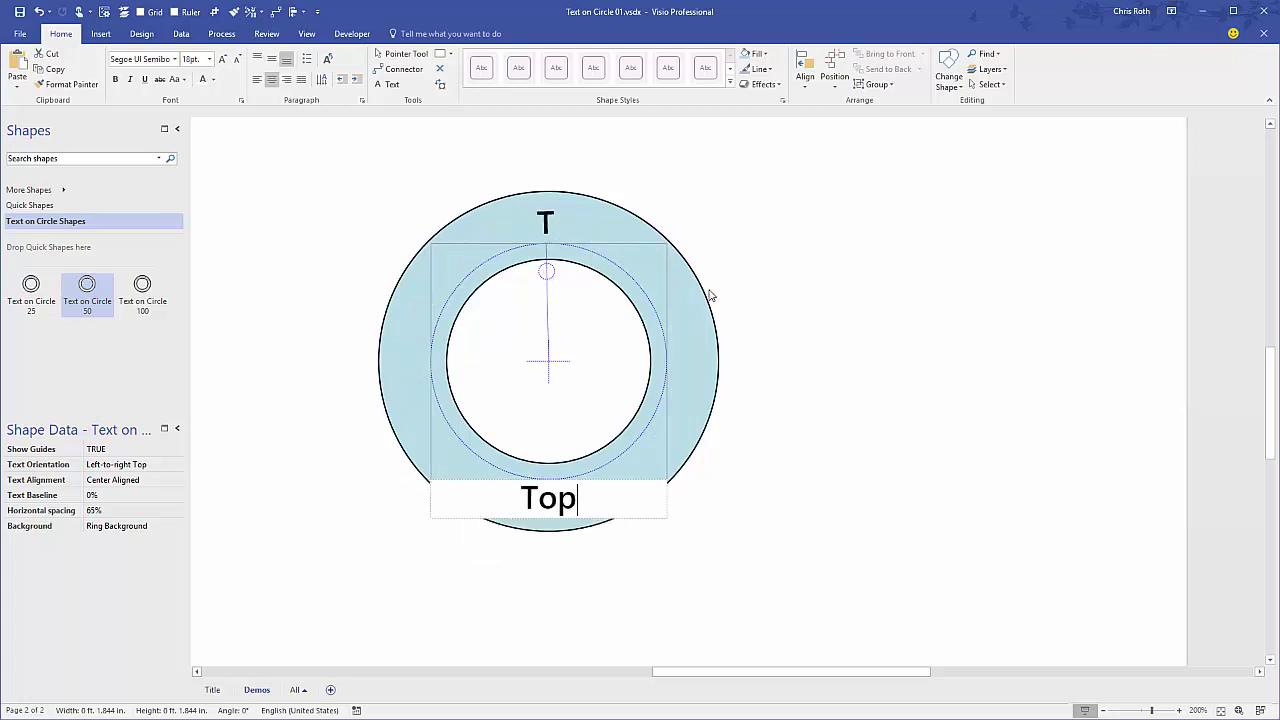
text( Arc of Text)
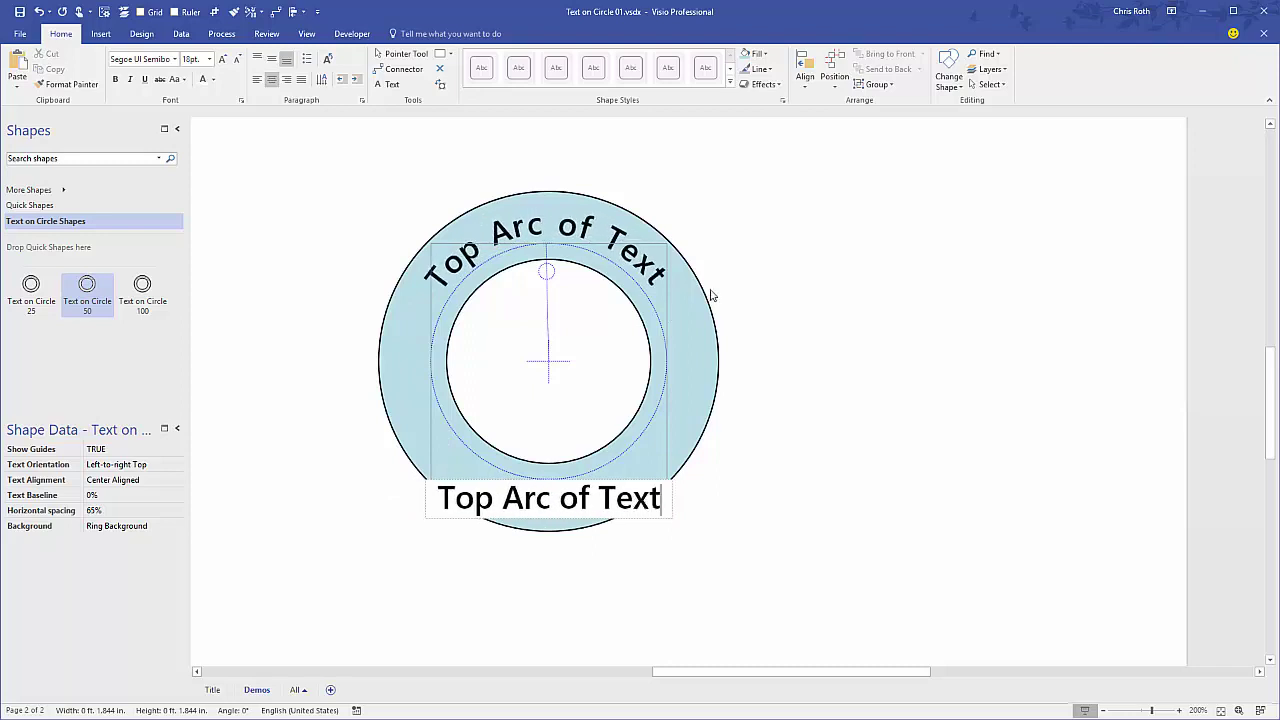
key(Escape)
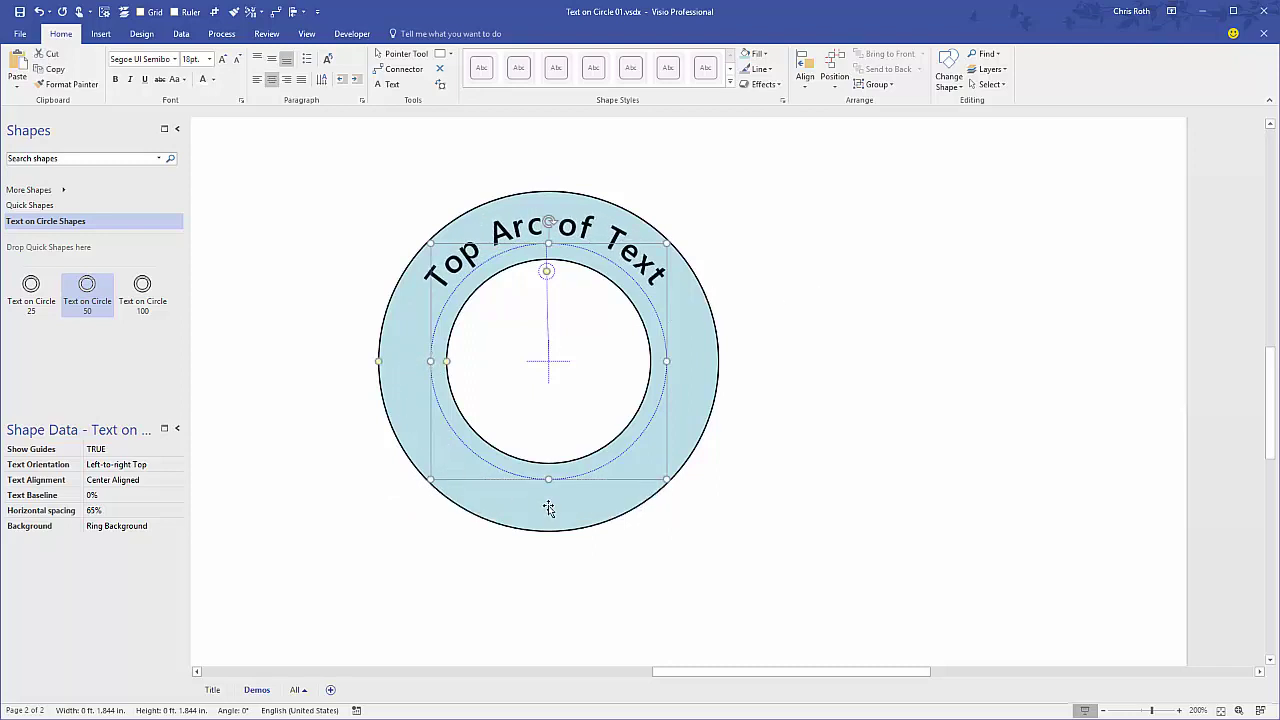
click(778, 421)
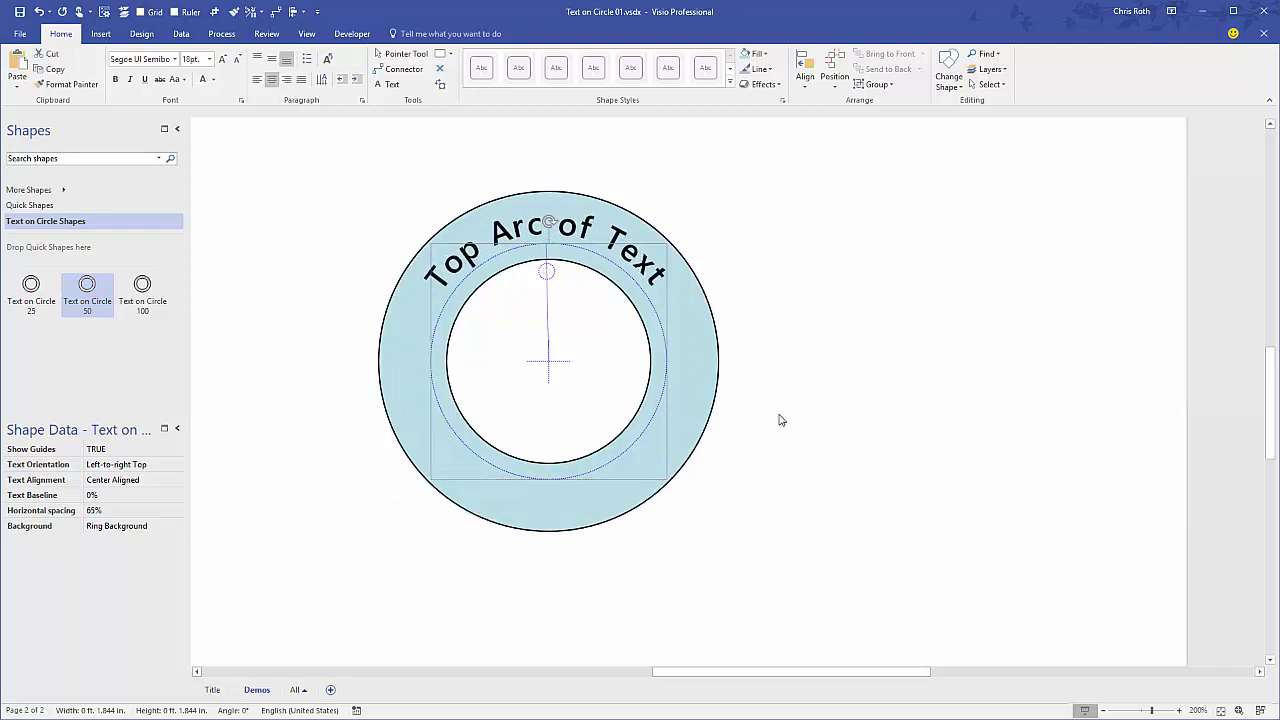
click(515, 492)
Duplicate the ring to the right, set its Background to No Background, and move its arc down
drag(480, 498, 840, 510)
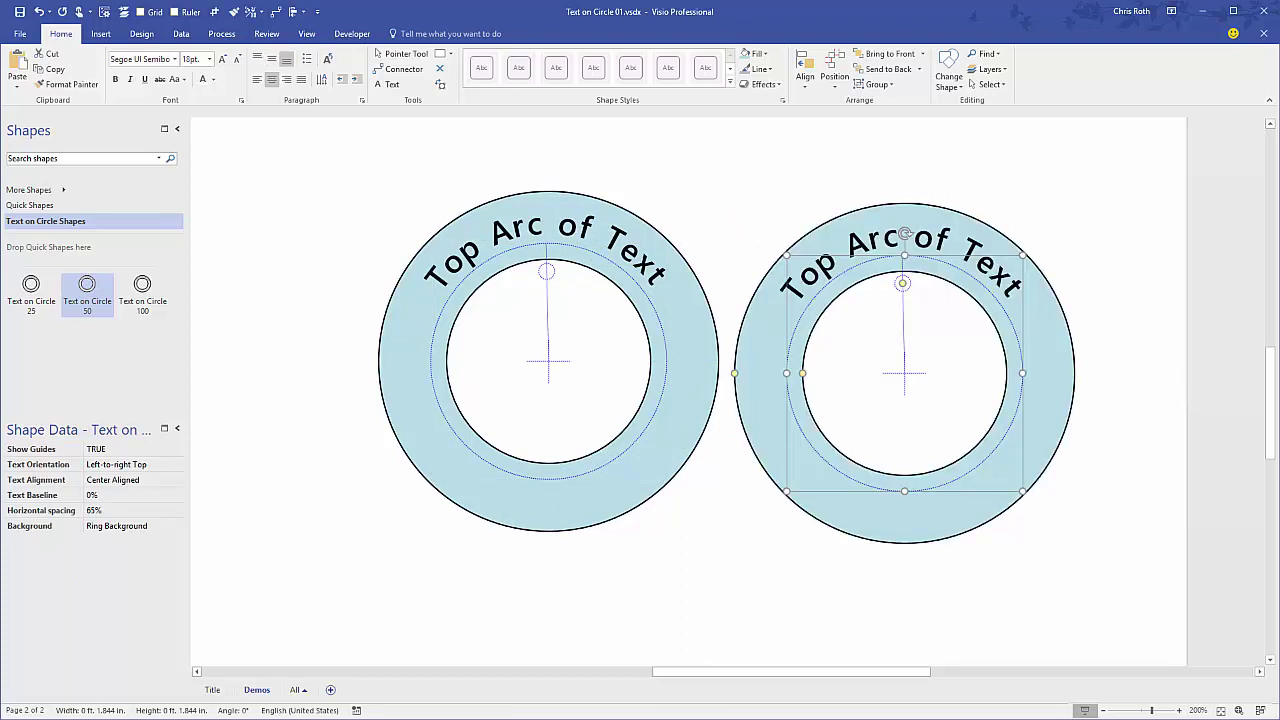
click(137, 527)
click(137, 527)
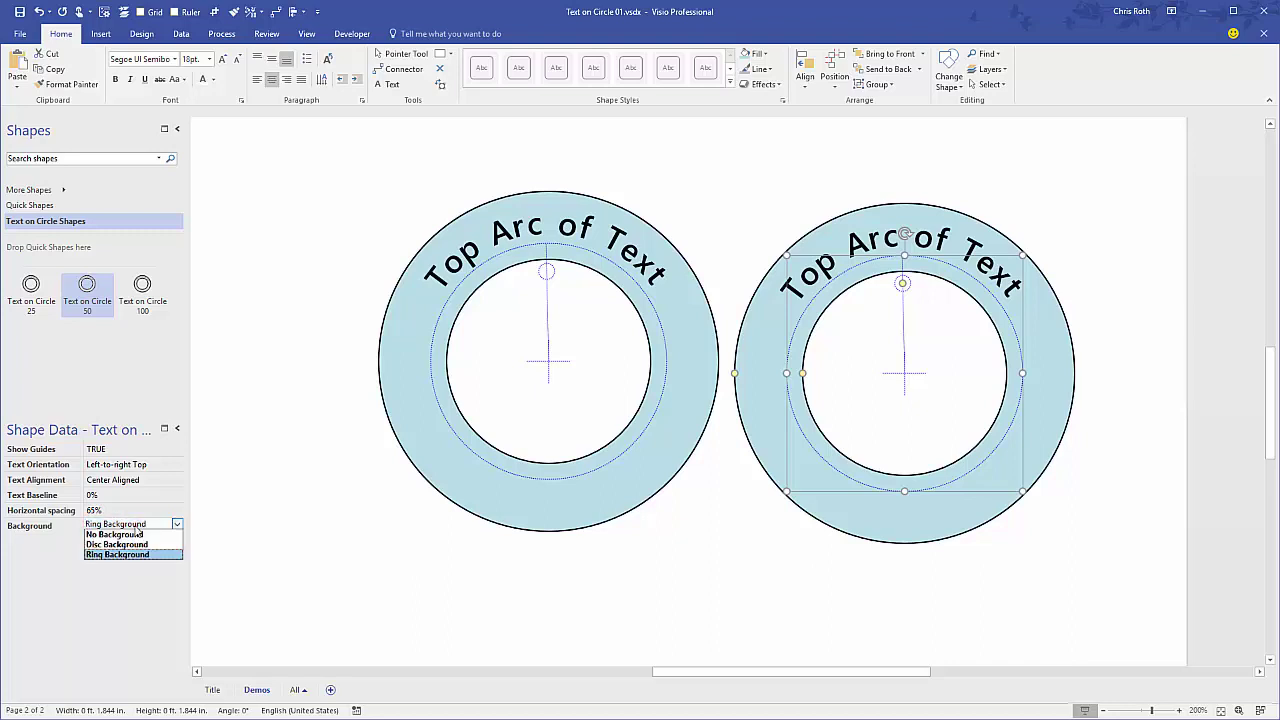
click(140, 534)
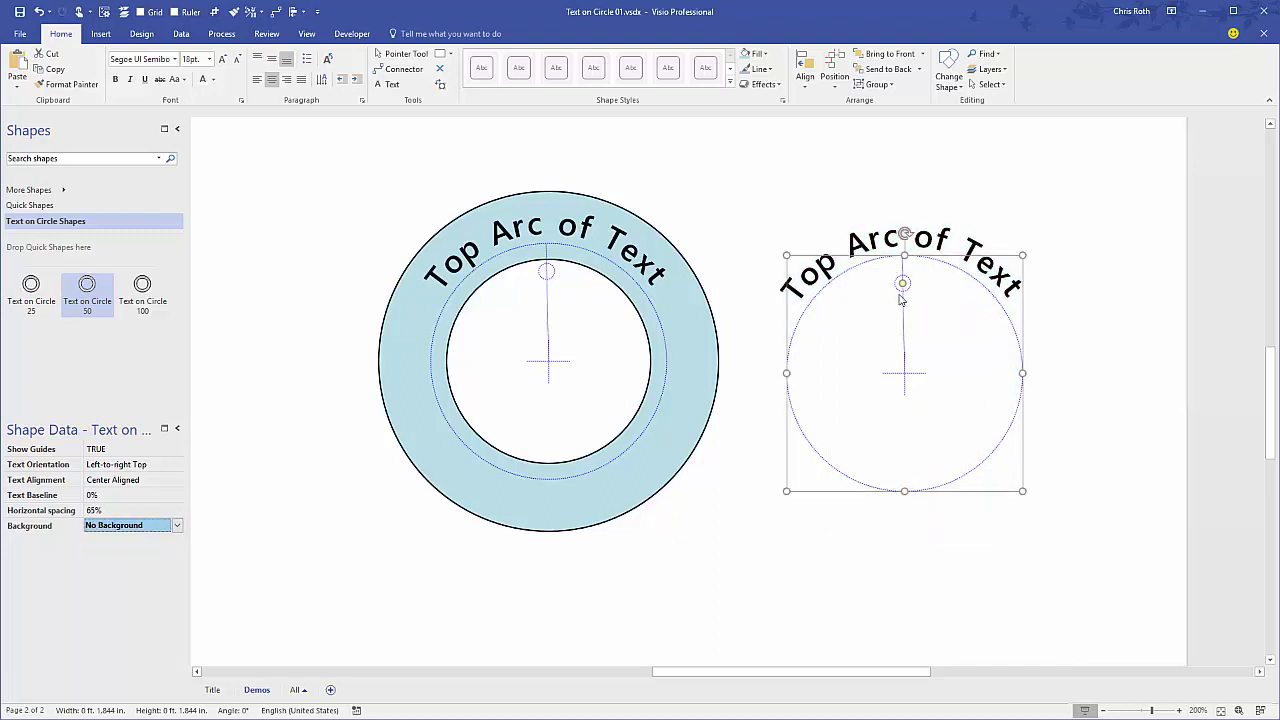
click(902, 283)
drag(904, 430, 906, 435)
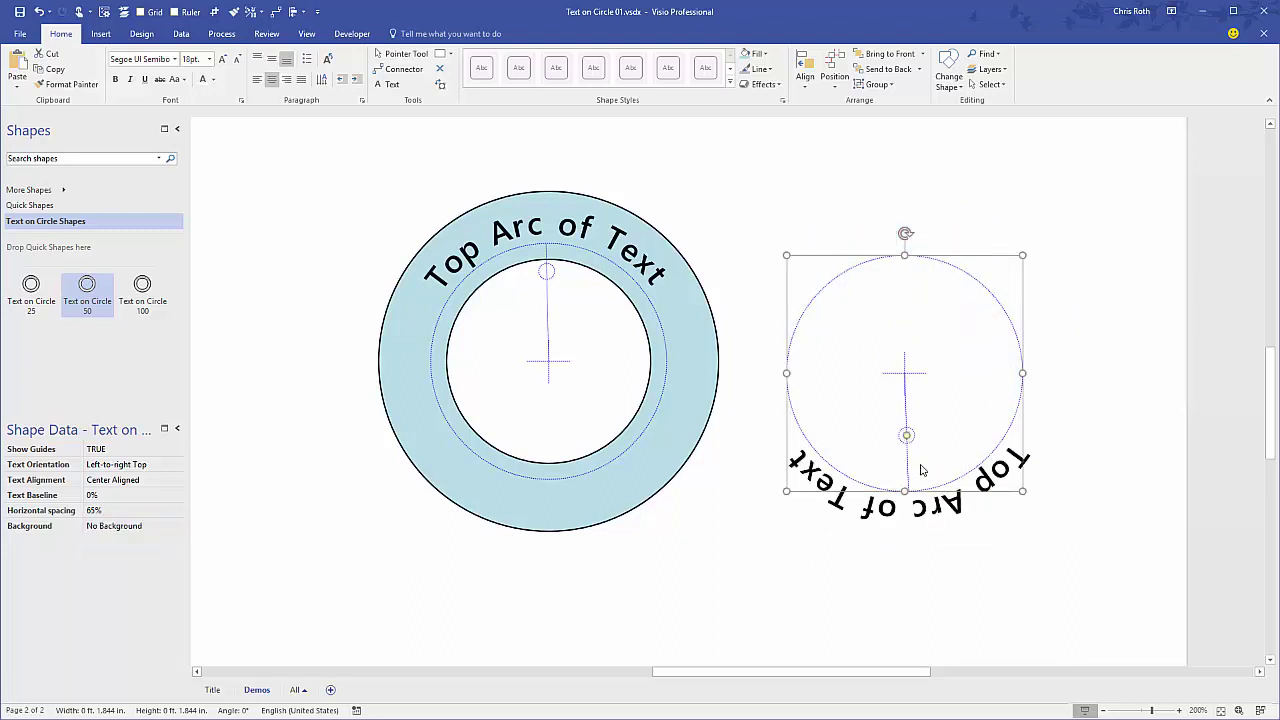
Set the copy's Text Orientation to Left-to-right Bottom and change 'Top' to 'Bottom'
click(128, 470)
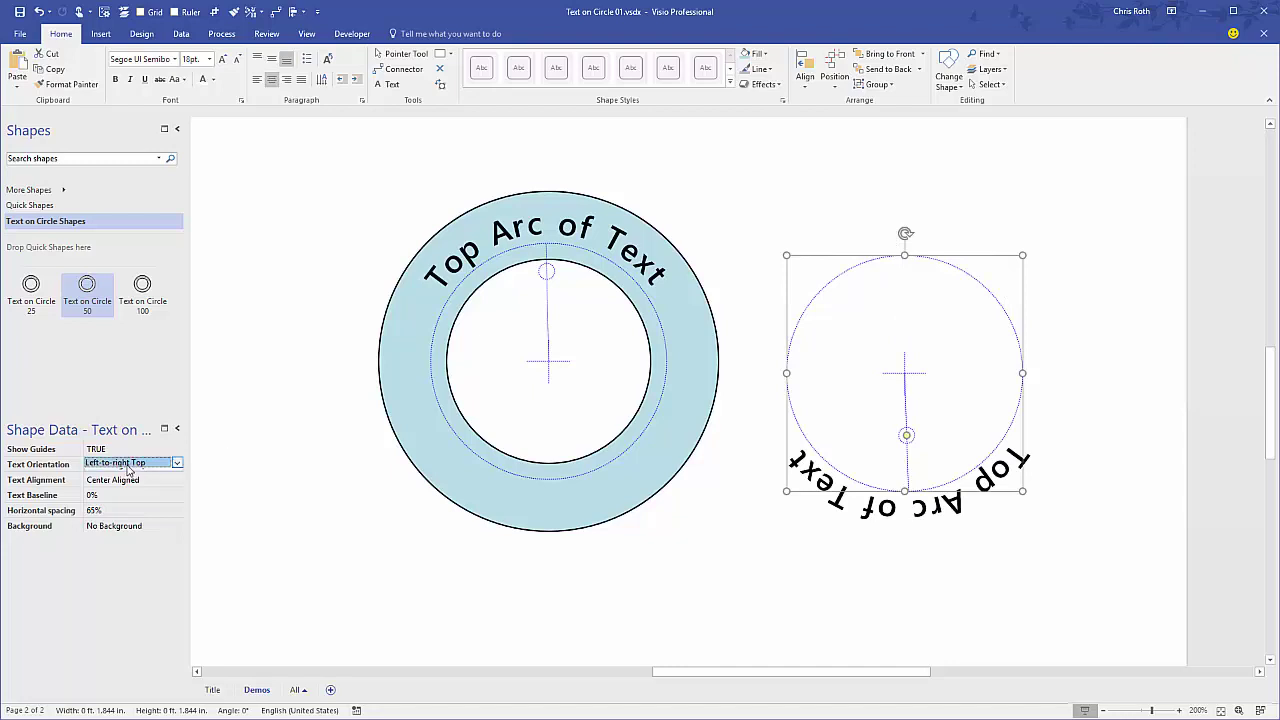
click(128, 470)
click(120, 488)
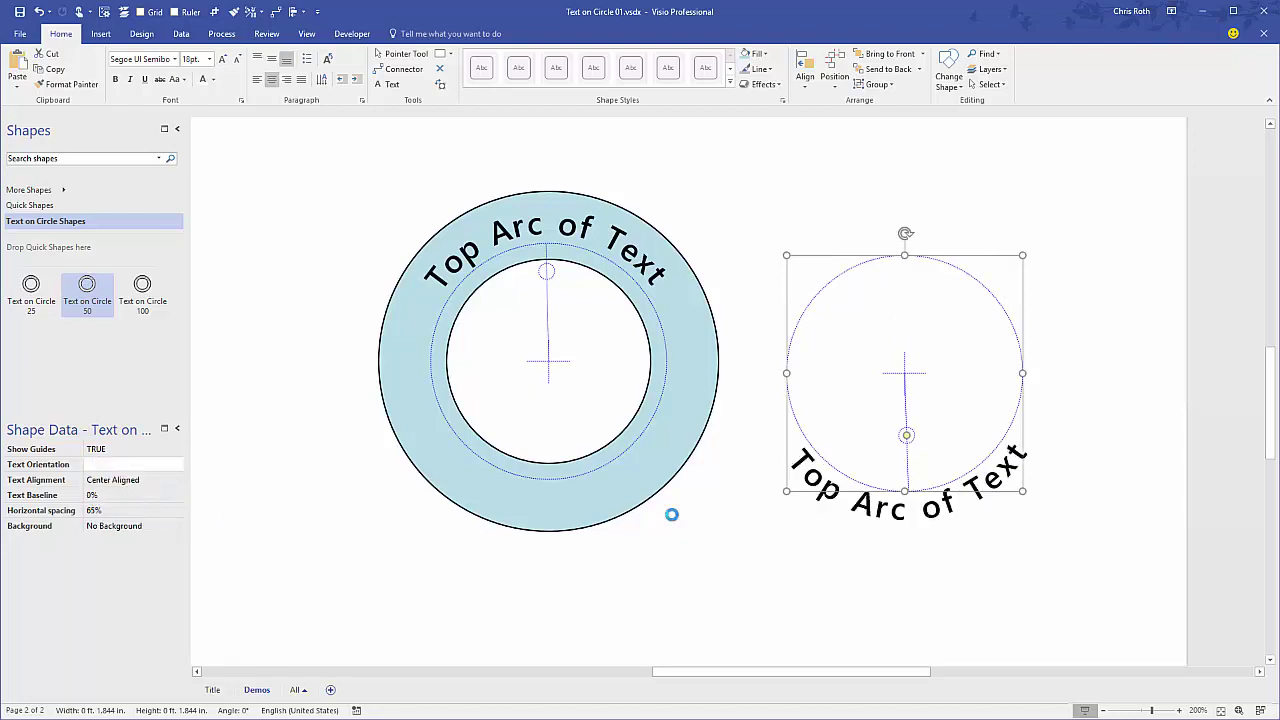
click(855, 525)
double_click(873, 520)
click(843, 524)
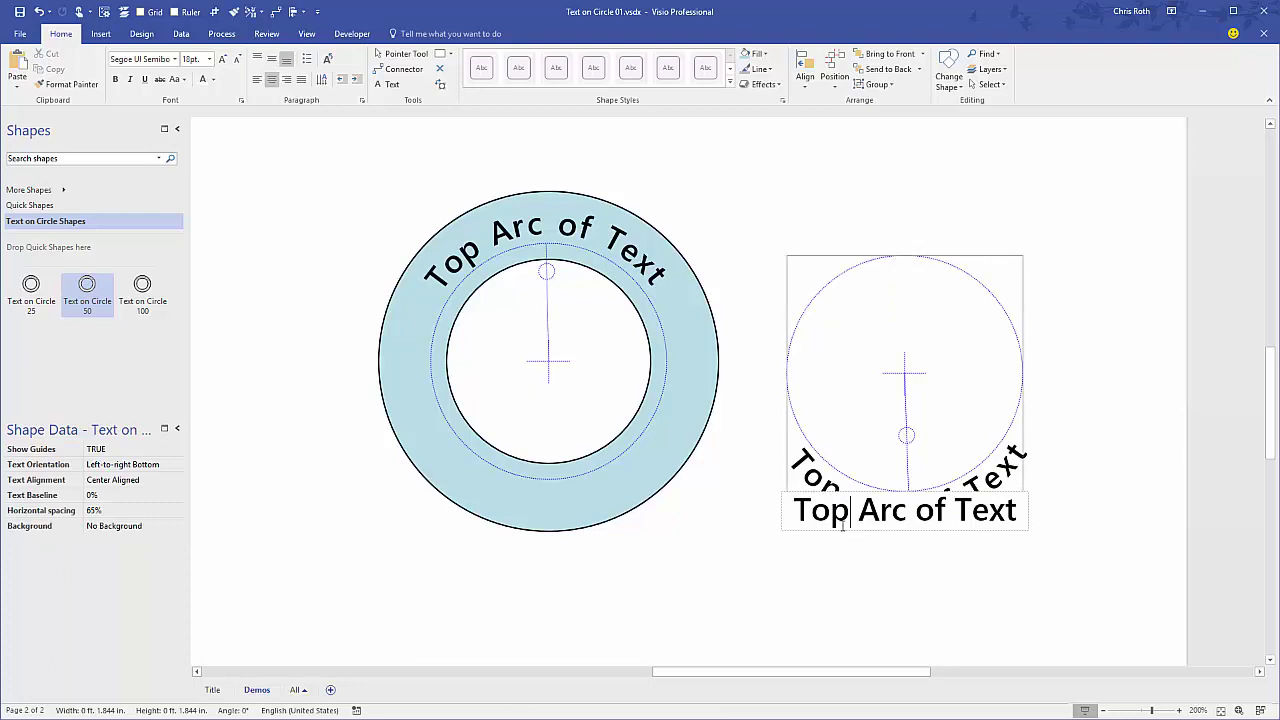
double_click(843, 524)
text(Bottom)
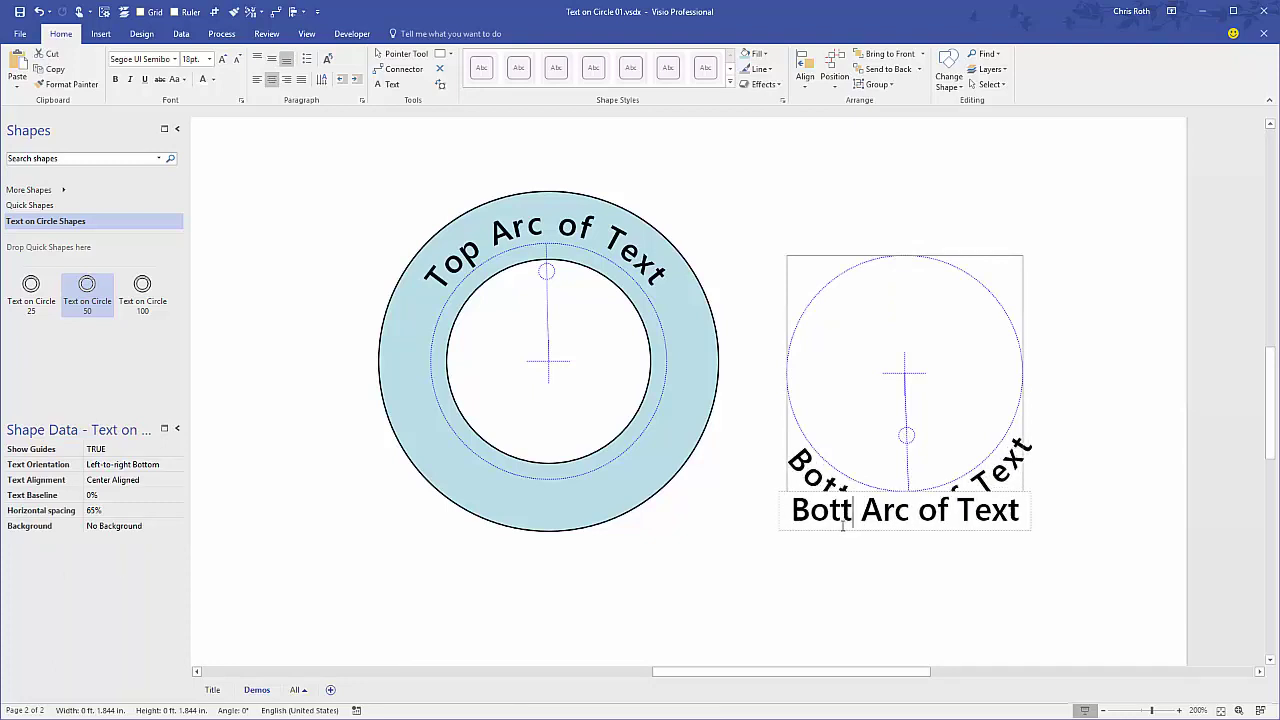
click(916, 386)
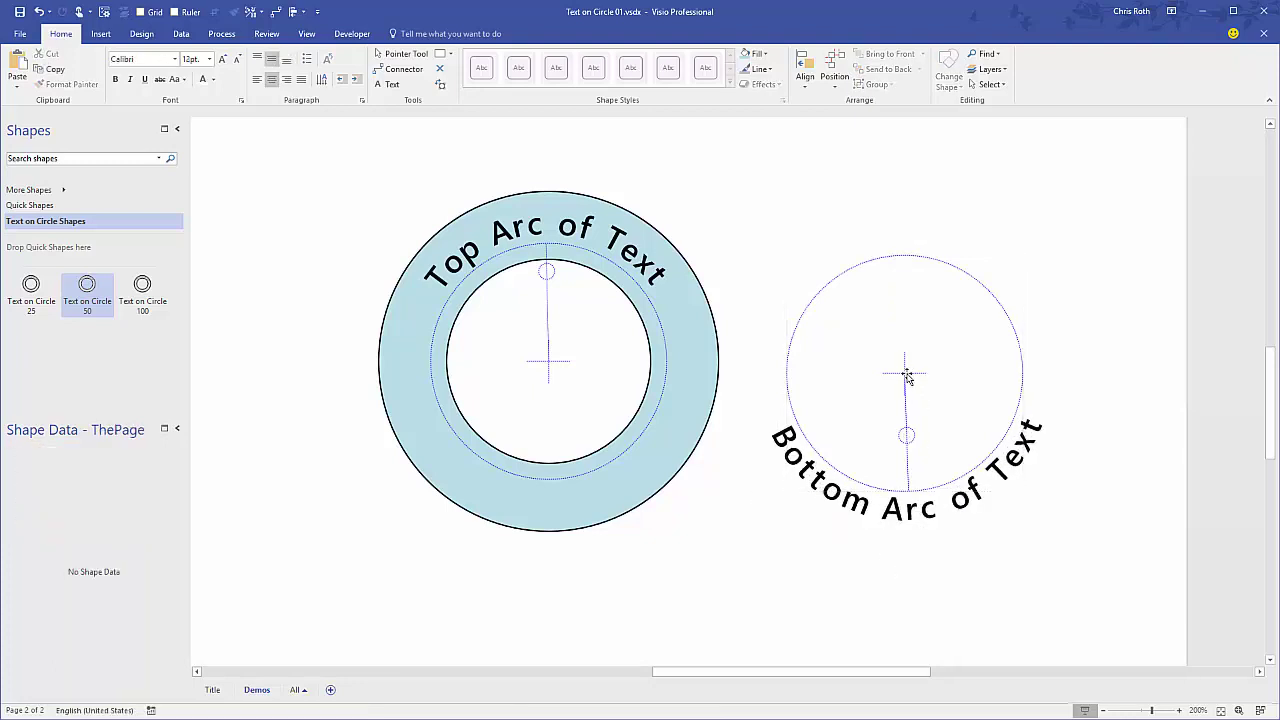
Drag the Bottom Arc of Text circle onto the first ring, select both, and align them
drag(911, 372, 555, 375)
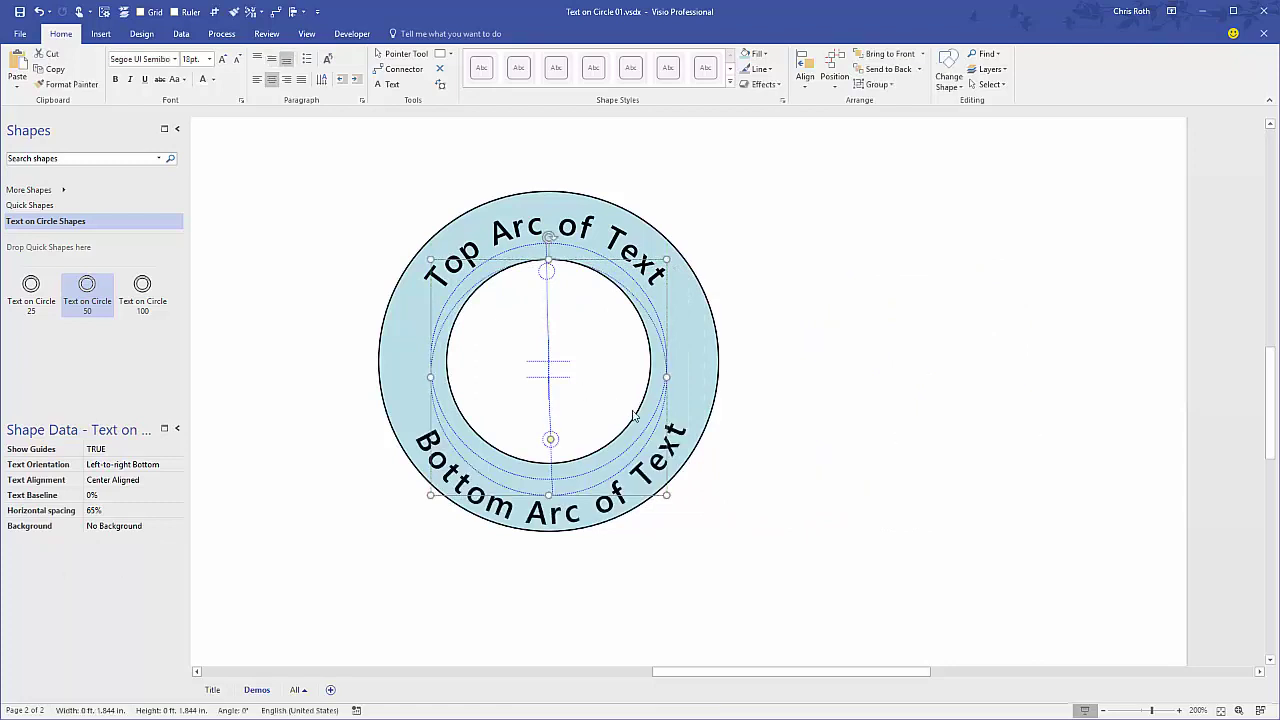
click(794, 377)
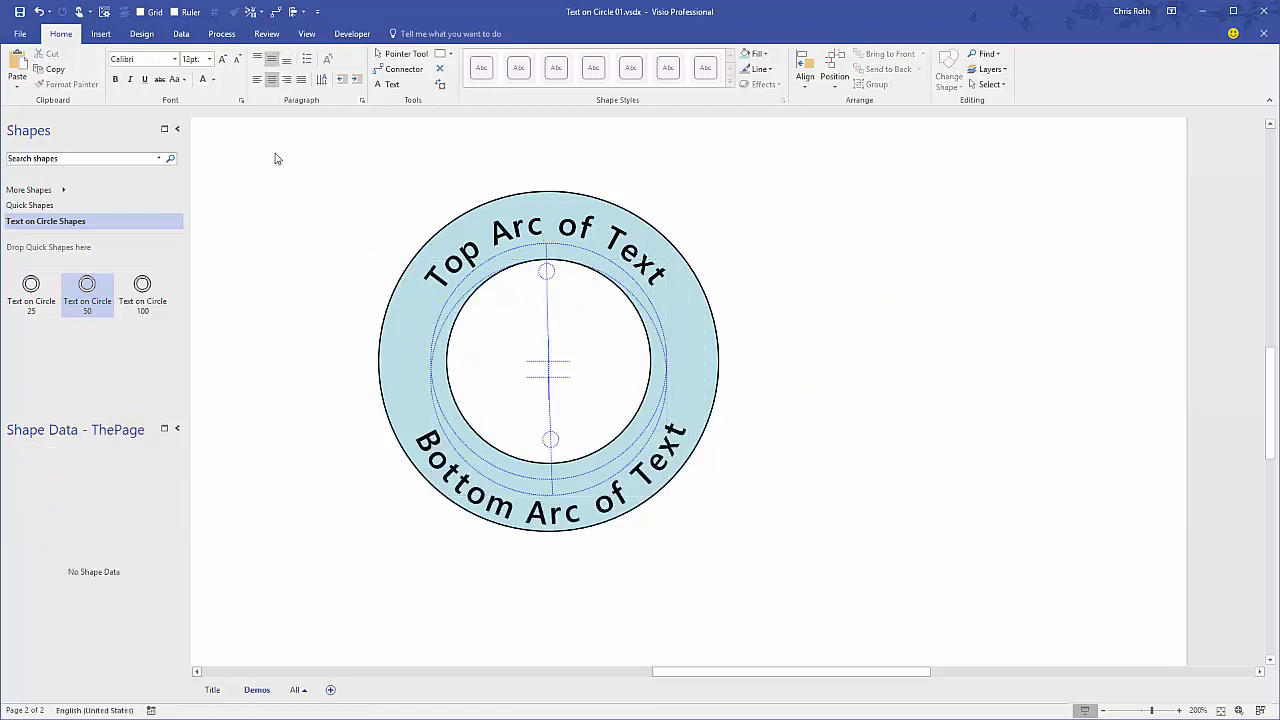
drag(265, 140, 890, 645)
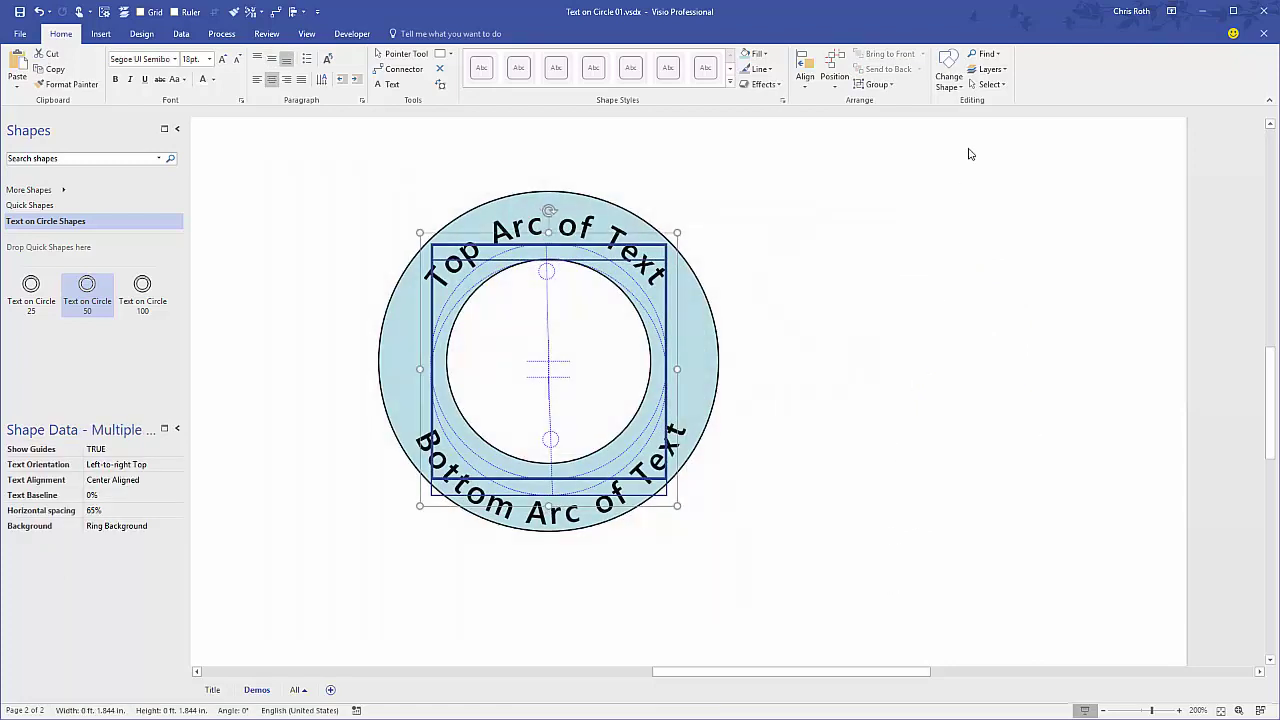
click(805, 78)
click(840, 156)
click(805, 80)
click(840, 204)
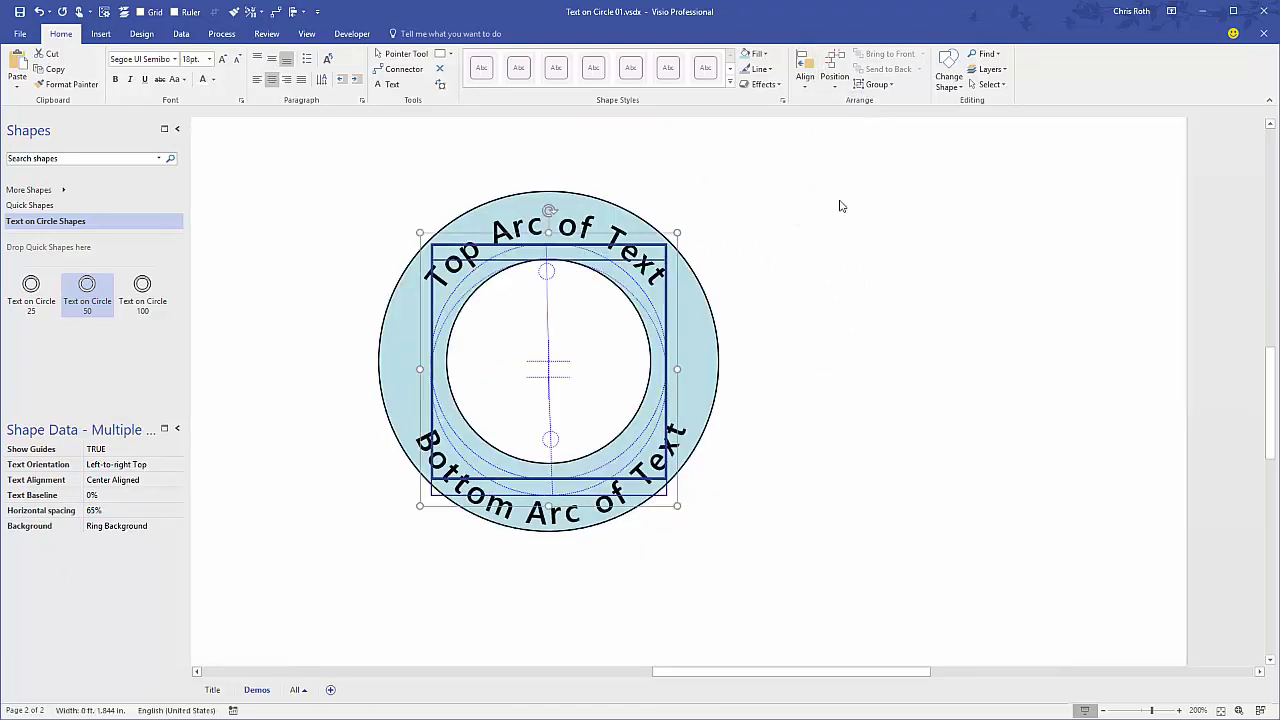
click(735, 225)
drag(375, 219, 791, 560)
click(823, 505)
click(560, 212)
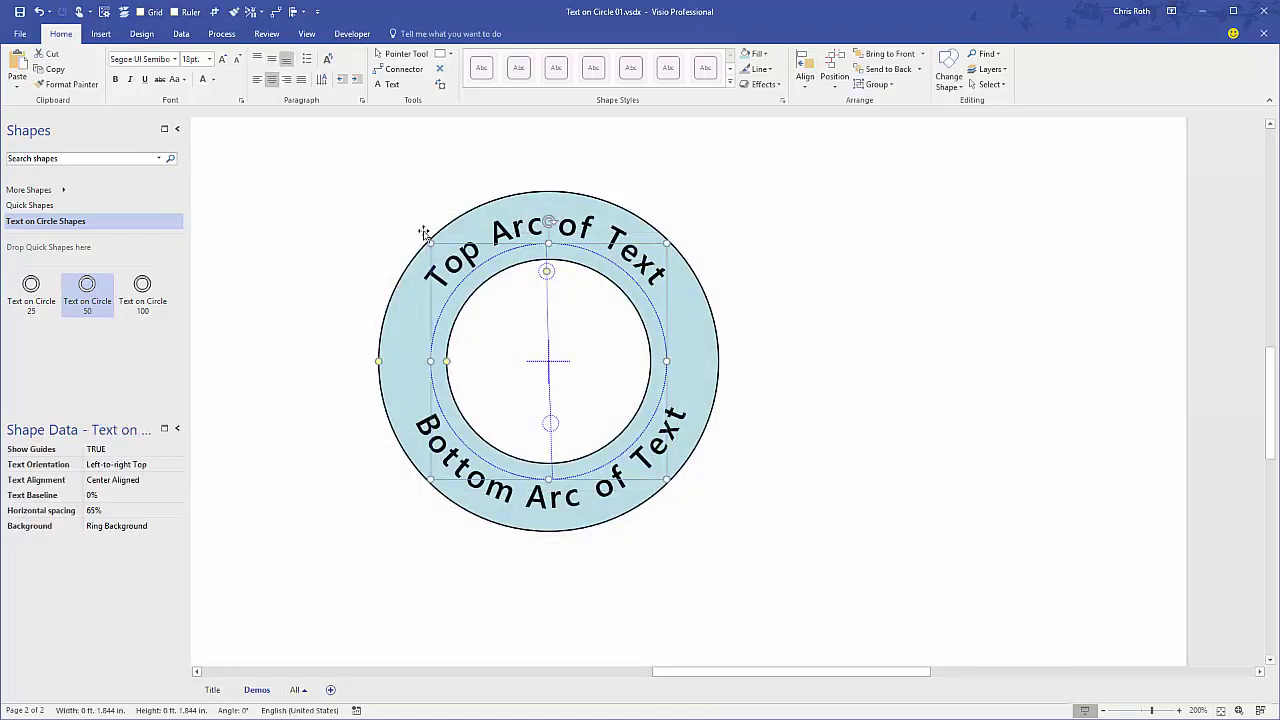
click(810, 440)
click(621, 484)
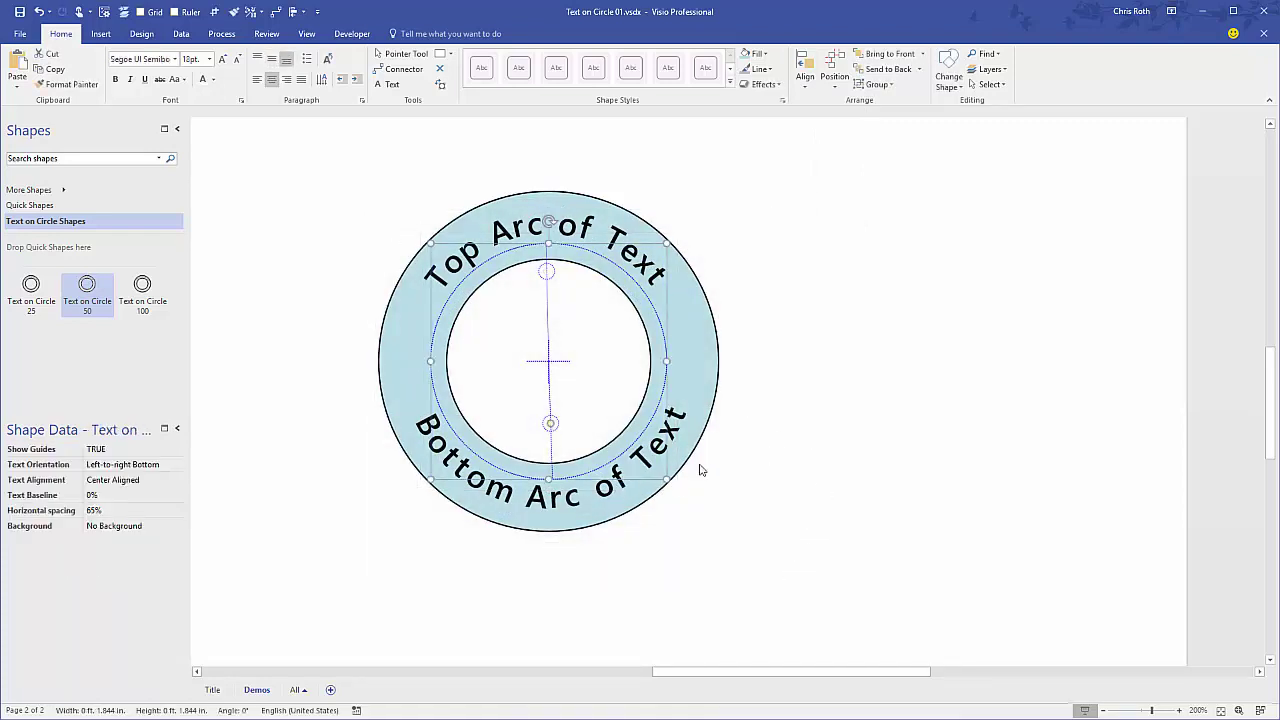
click(785, 421)
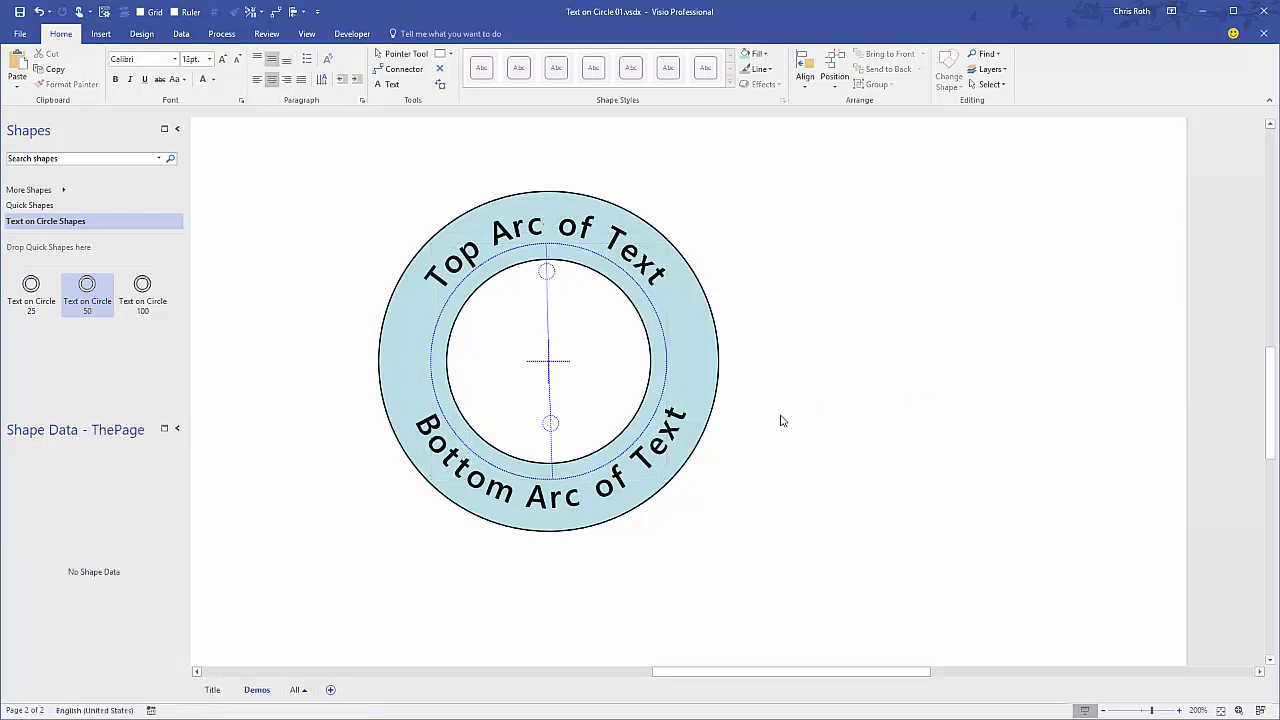
click(697, 345)
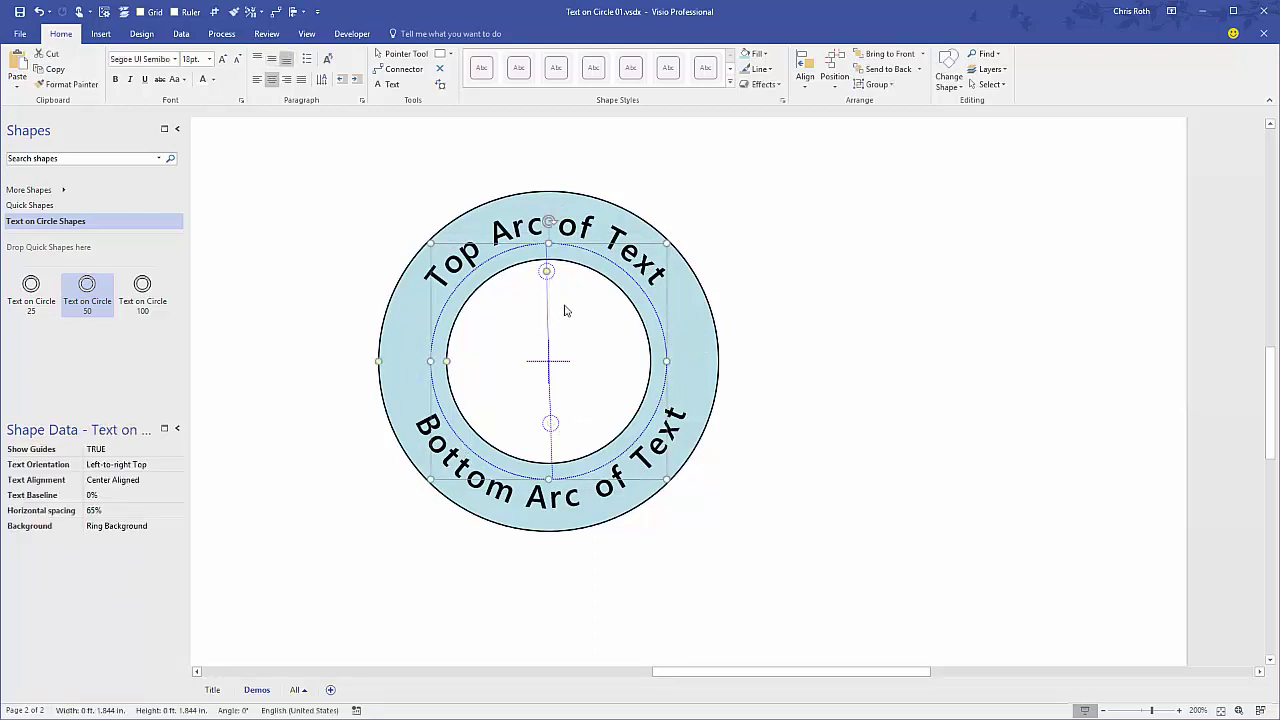
click(734, 315)
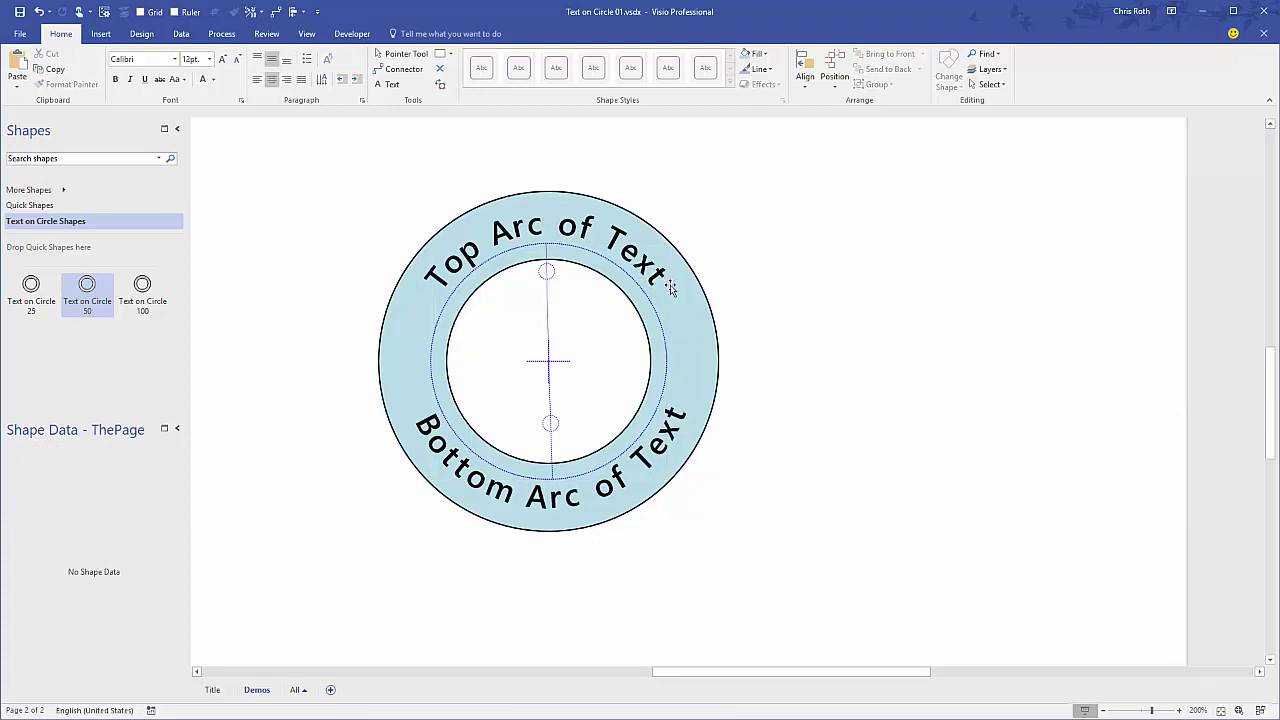
click(582, 232)
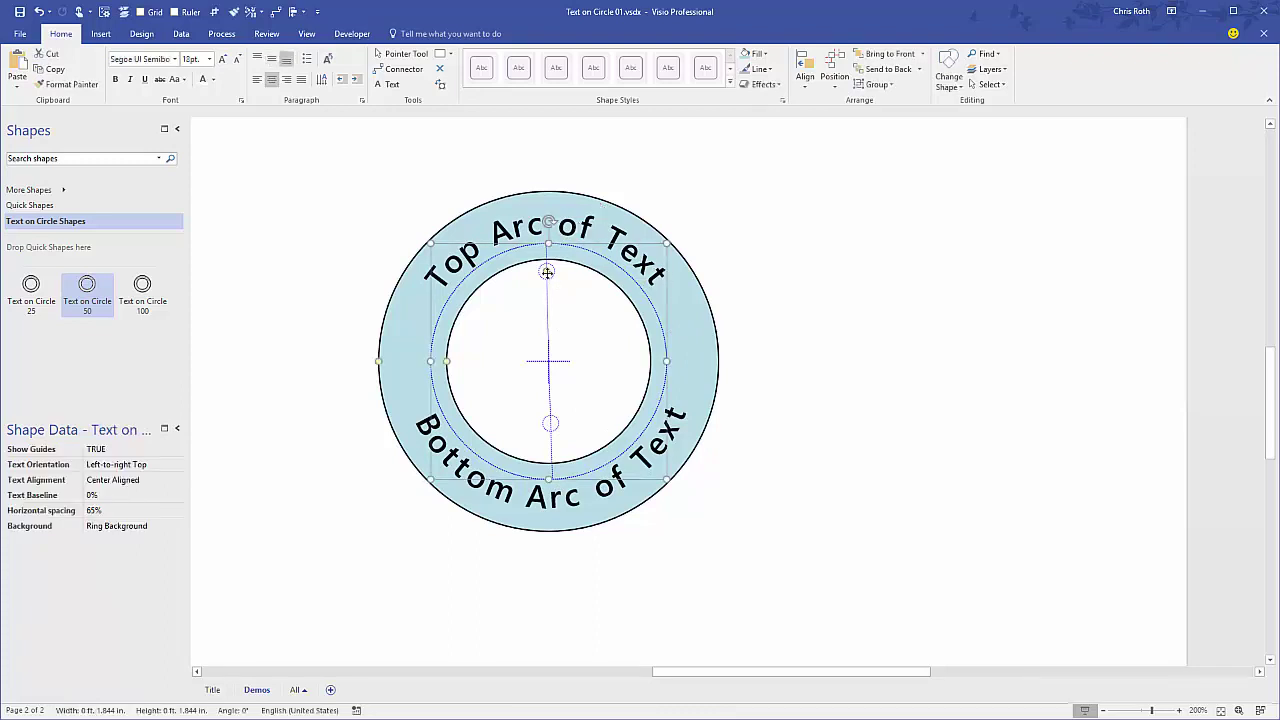
drag(541, 206, 544, 156)
click(803, 293)
click(663, 440)
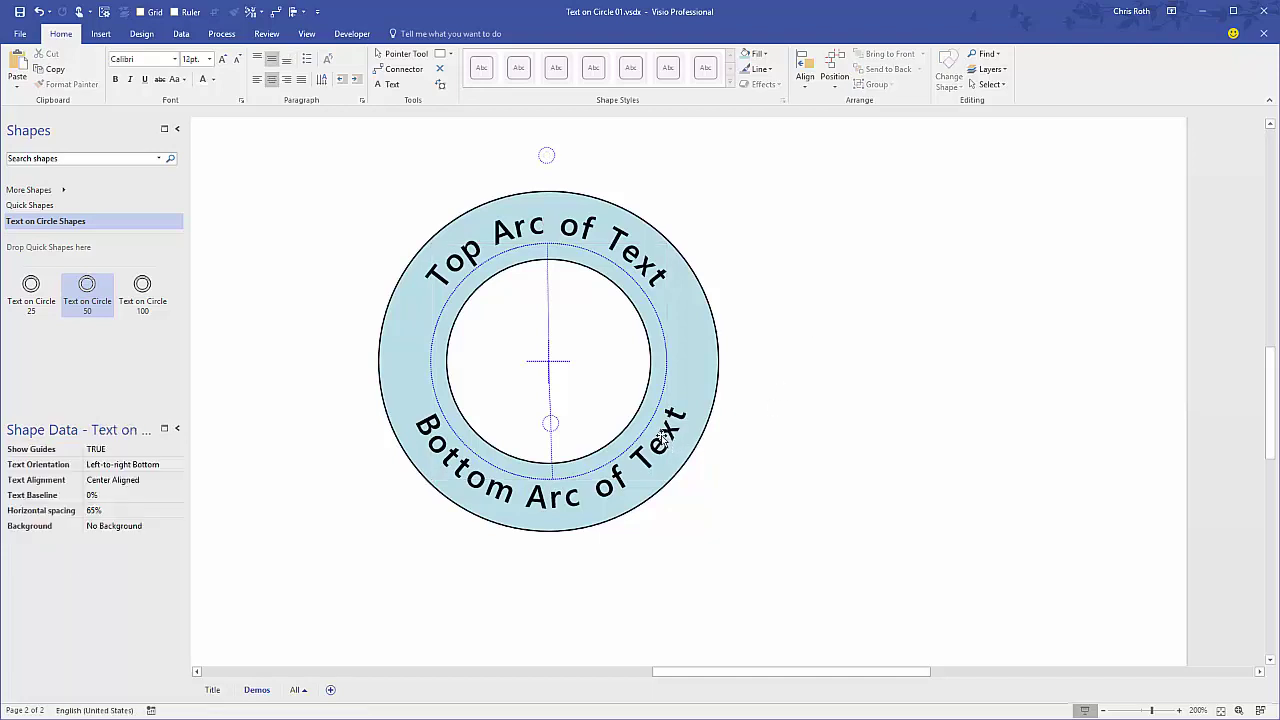
drag(539, 580, 554, 603)
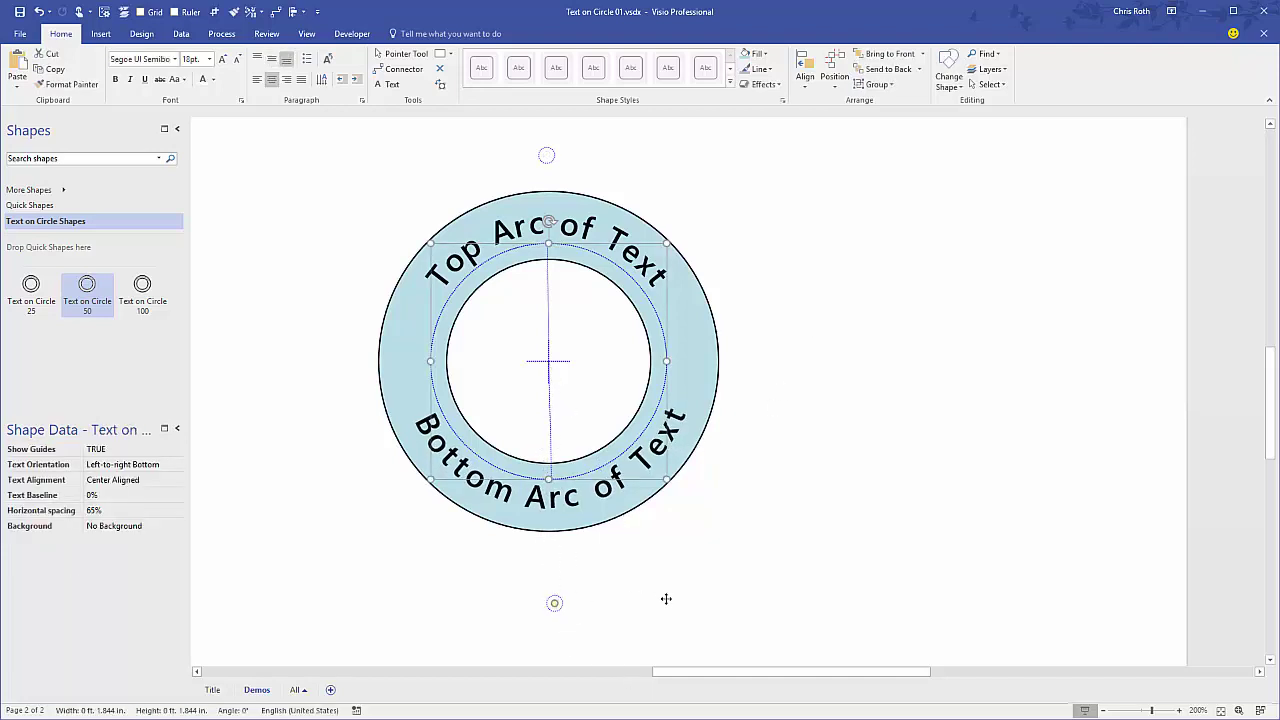
drag(666, 598, 555, 591)
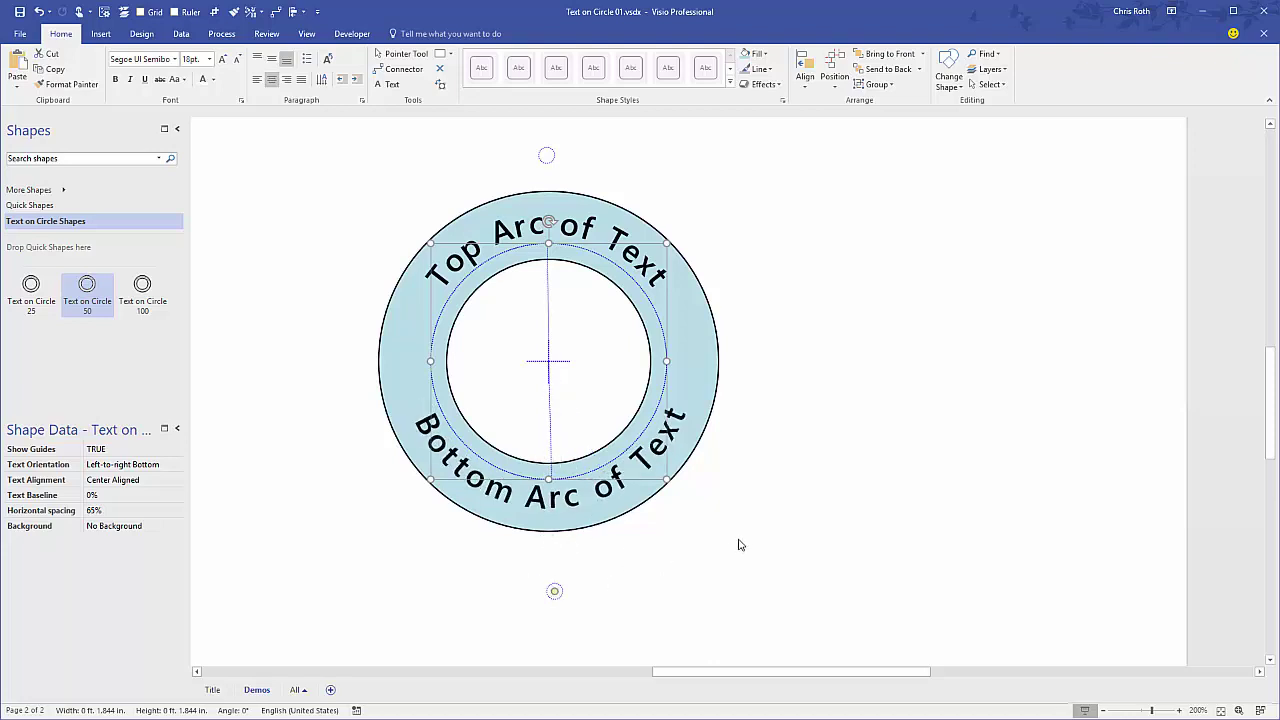
click(740, 545)
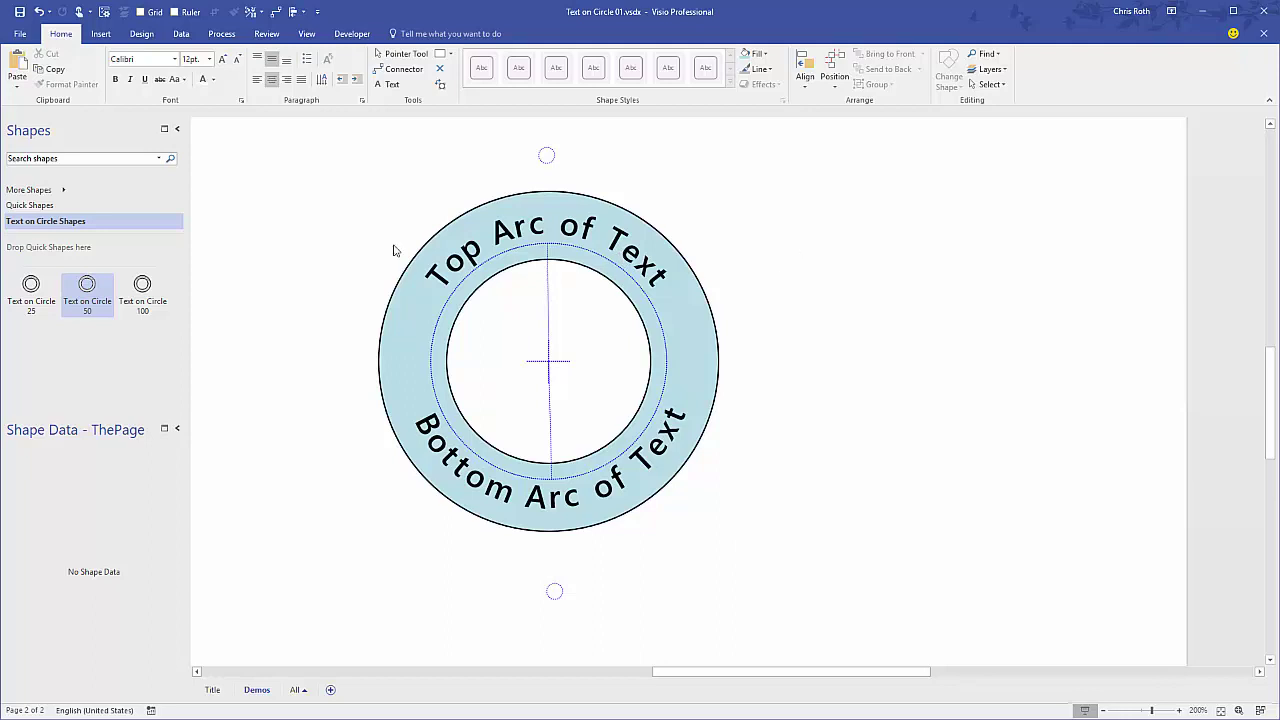
right_click(588, 229)
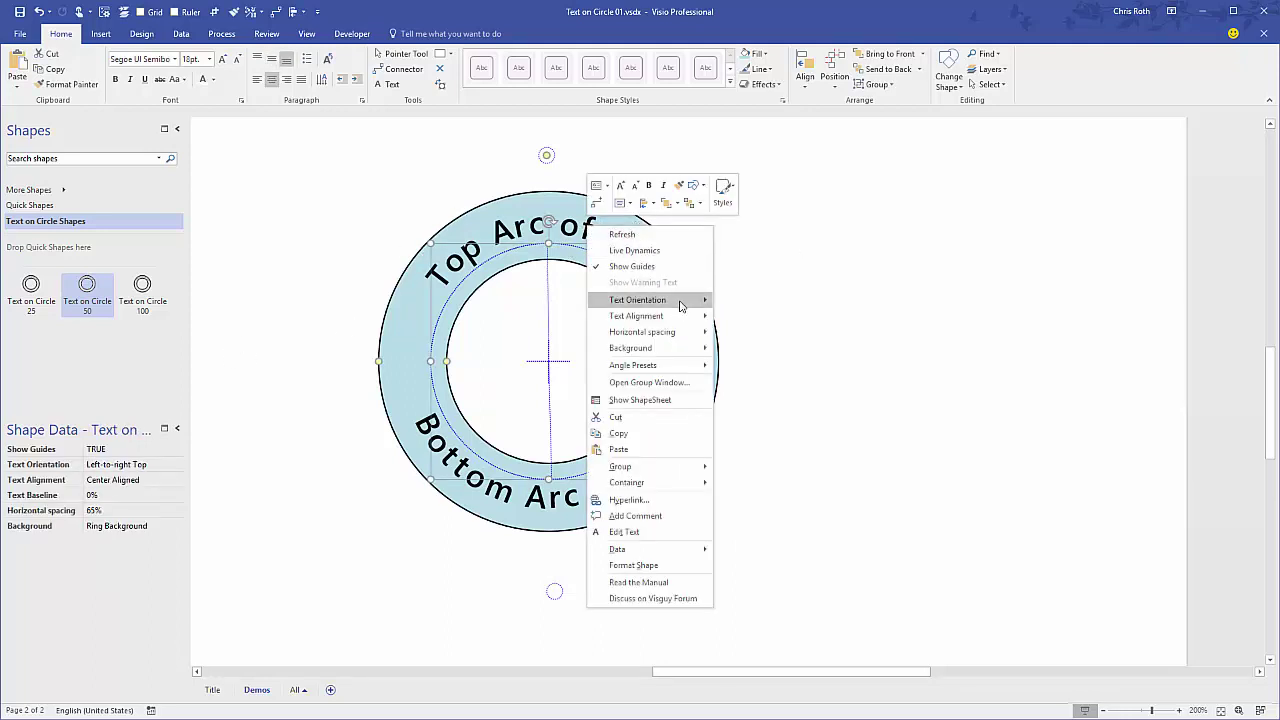
mouse_move(683, 308)
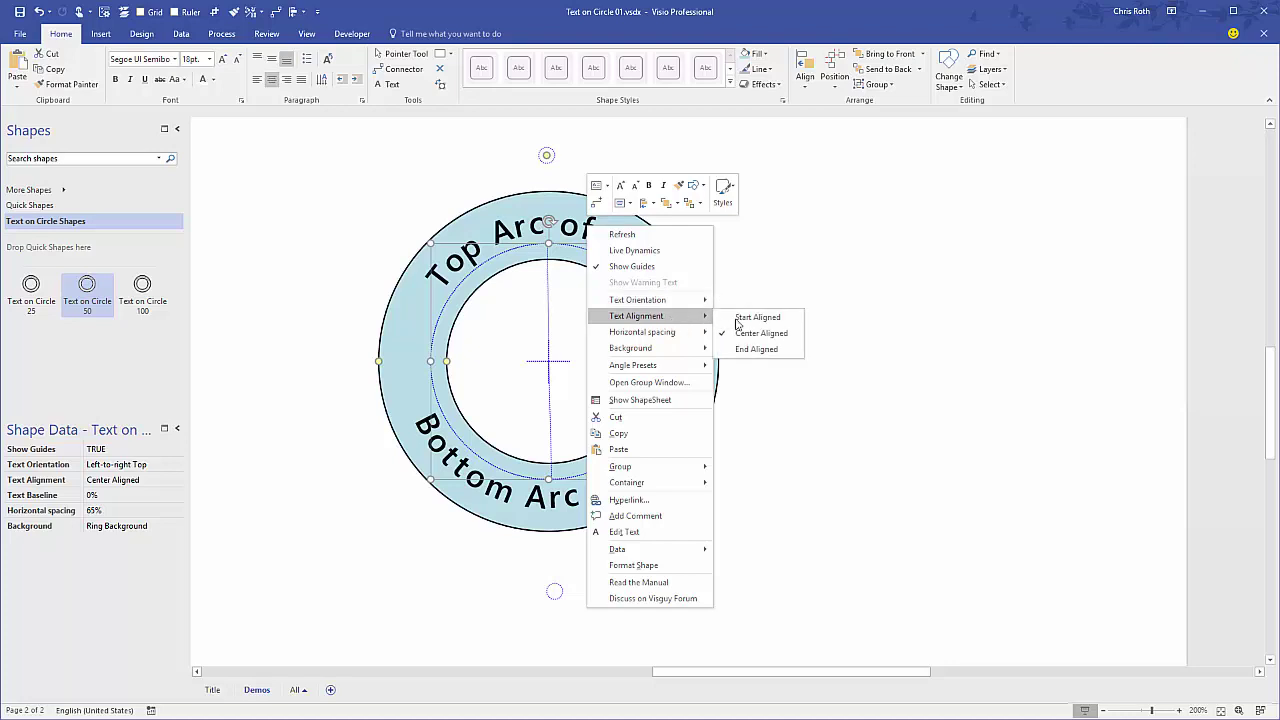
mouse_move(653, 336)
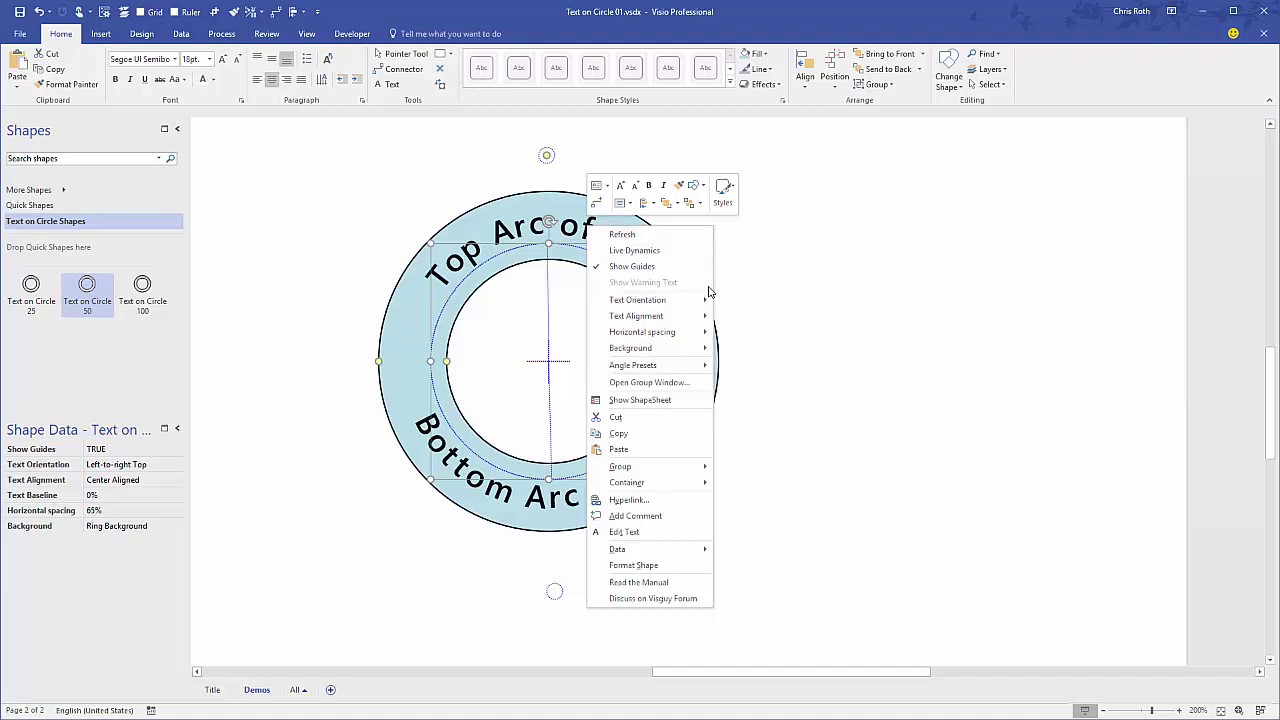
mouse_move(700, 348)
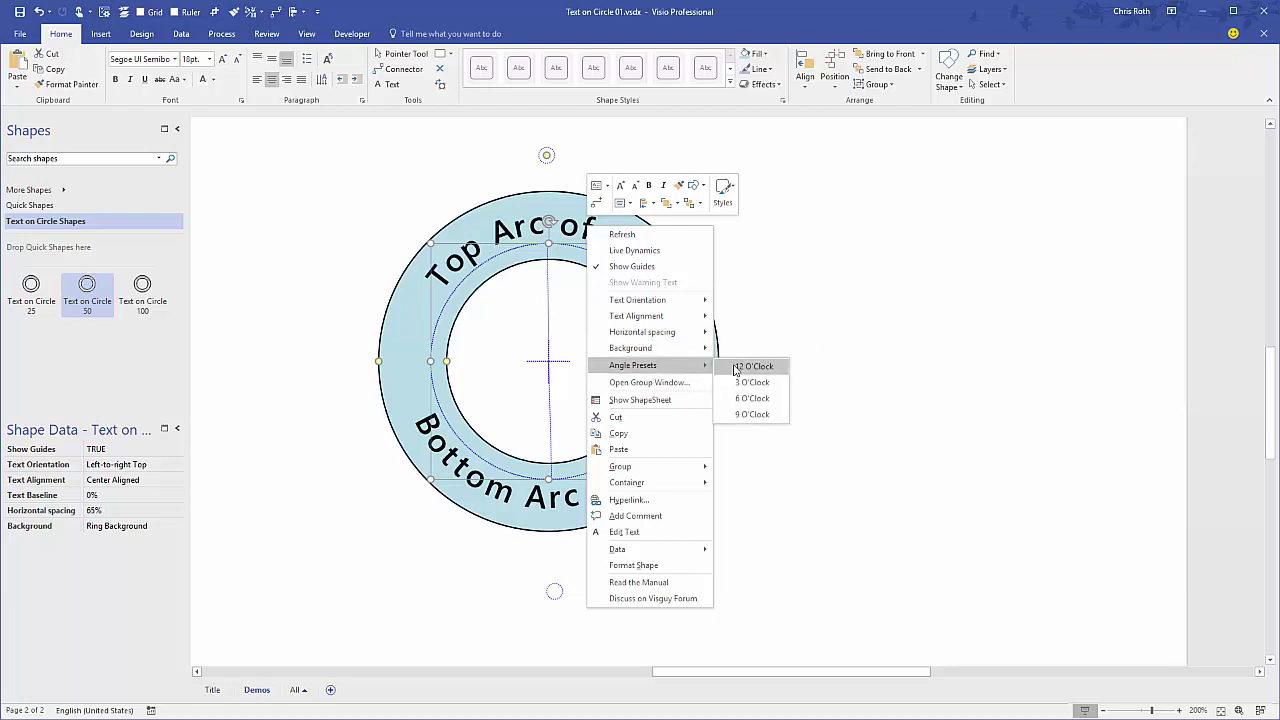
click(750, 384)
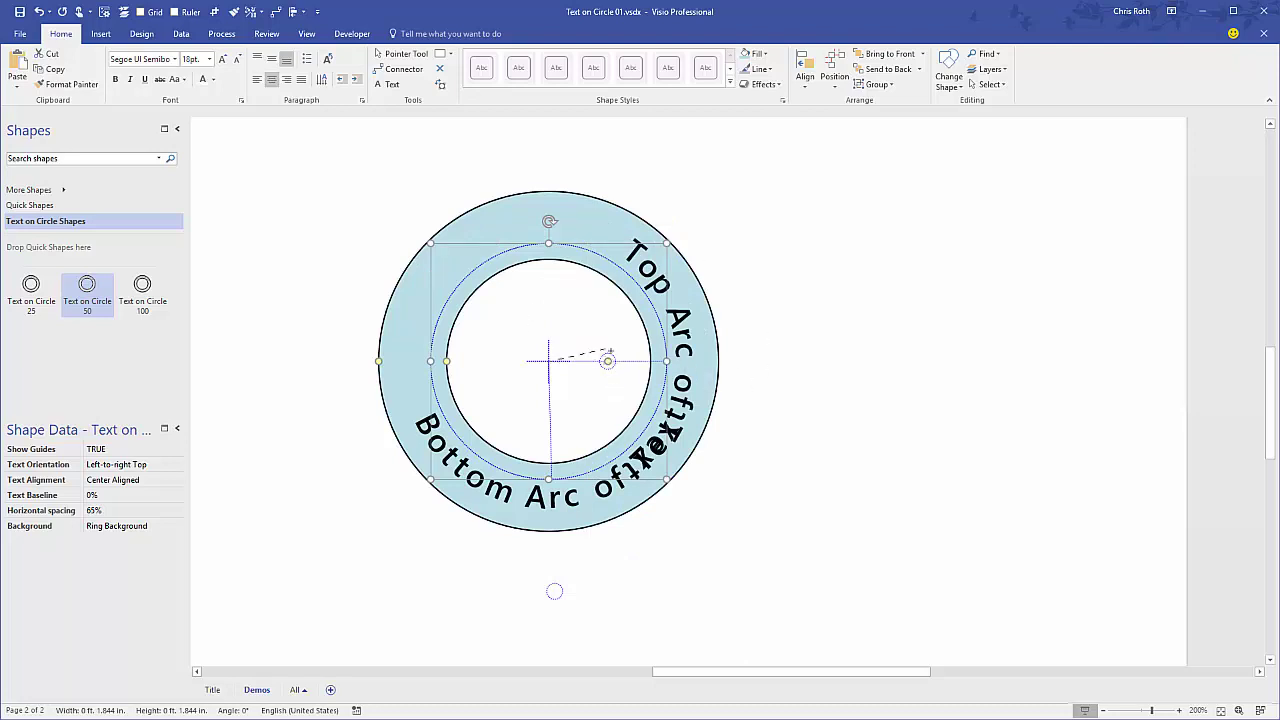
drag(763, 341, 788, 356)
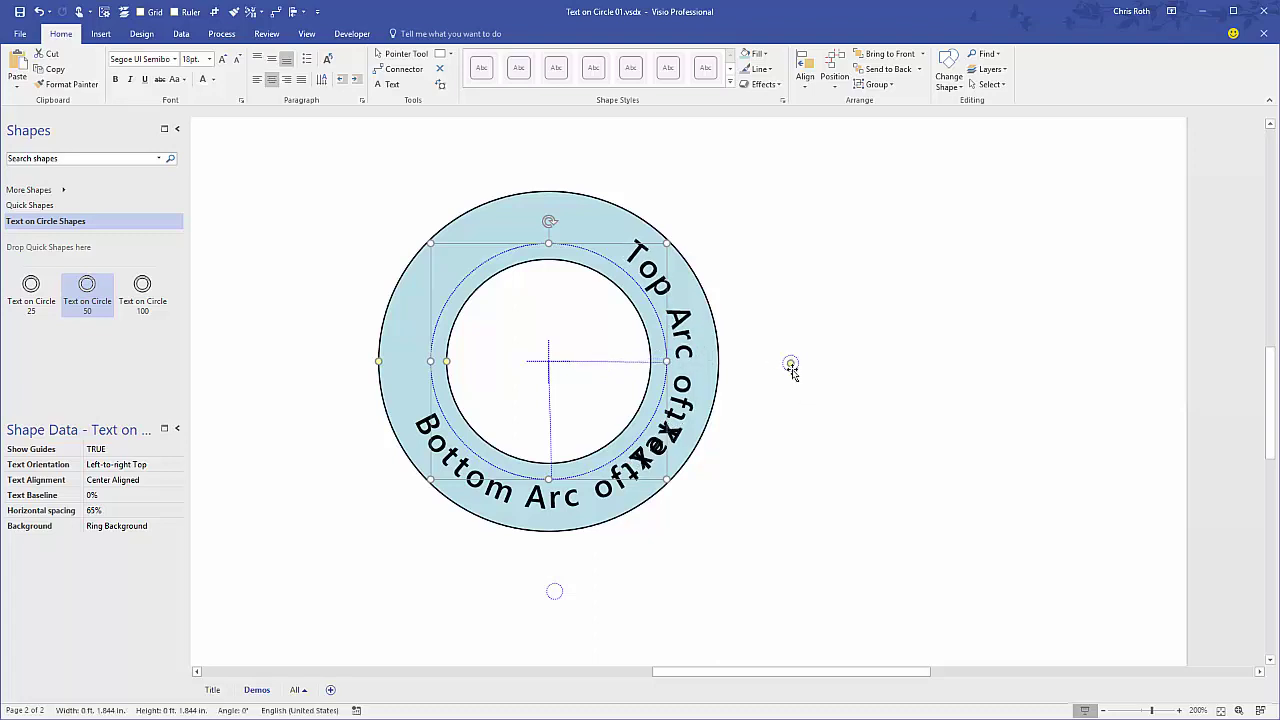
drag(768, 253, 770, 259)
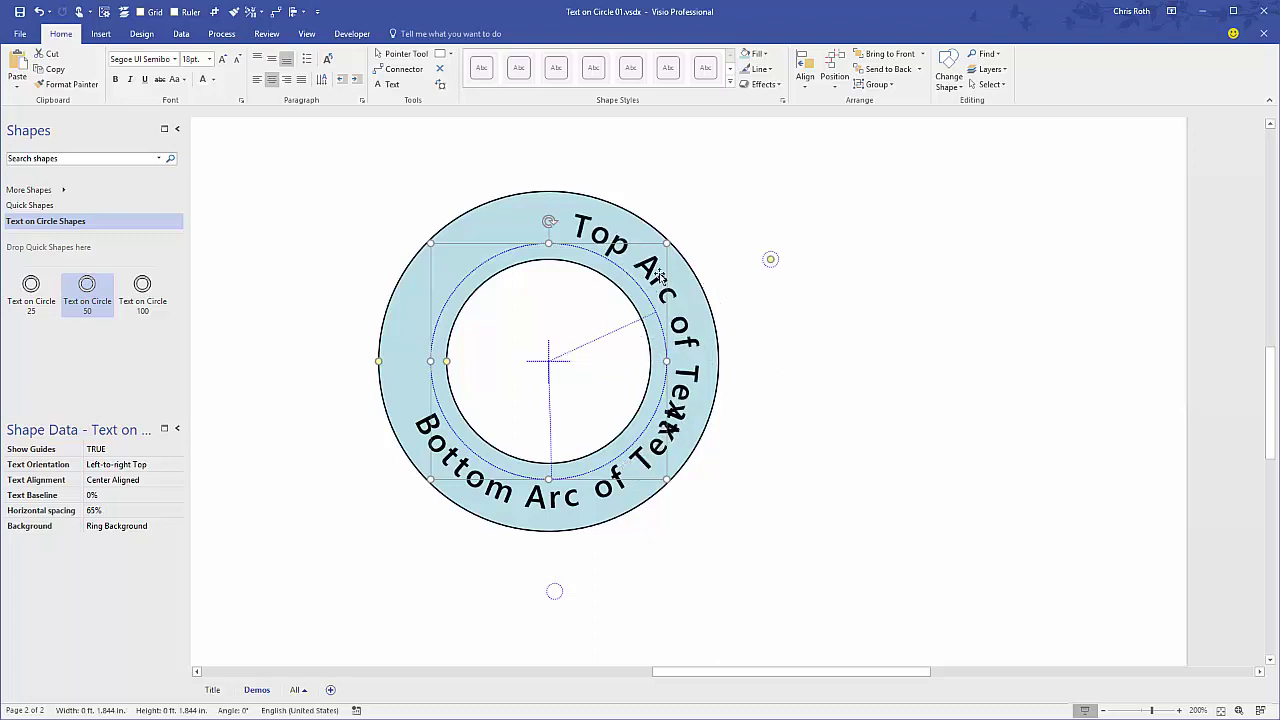
right_click(783, 271)
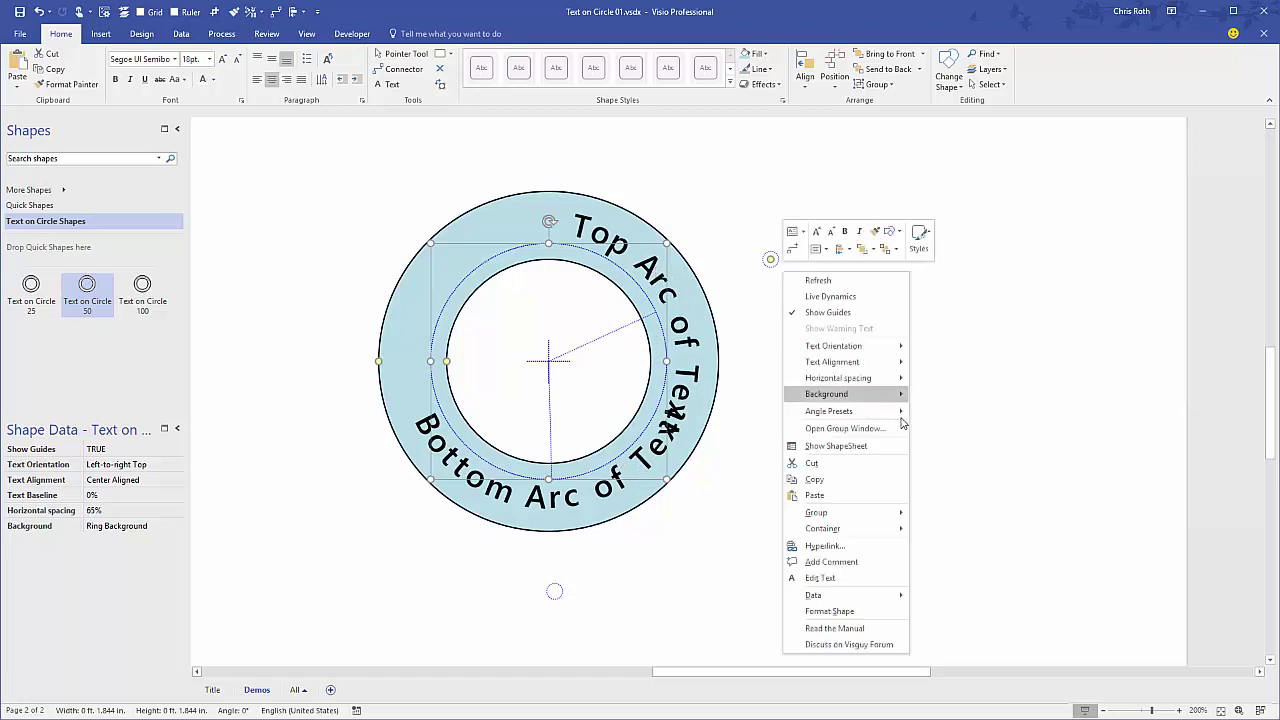
mouse_move(897, 413)
click(943, 415)
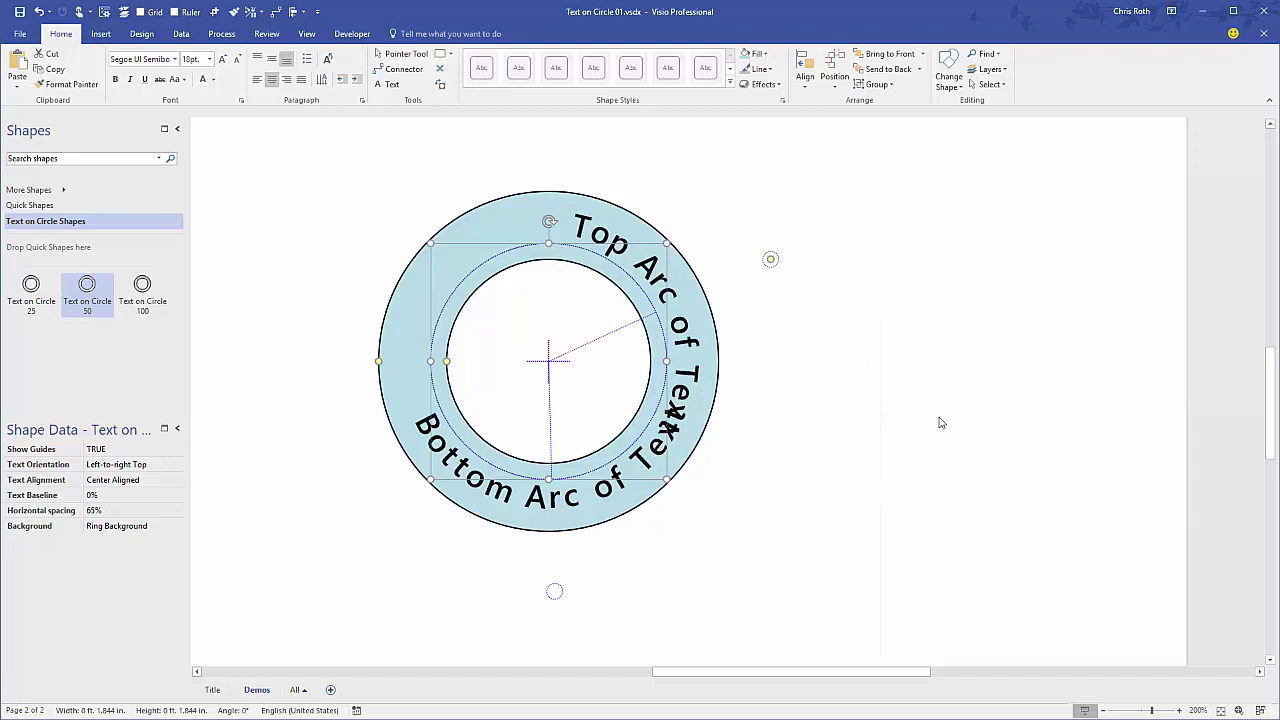
click(822, 296)
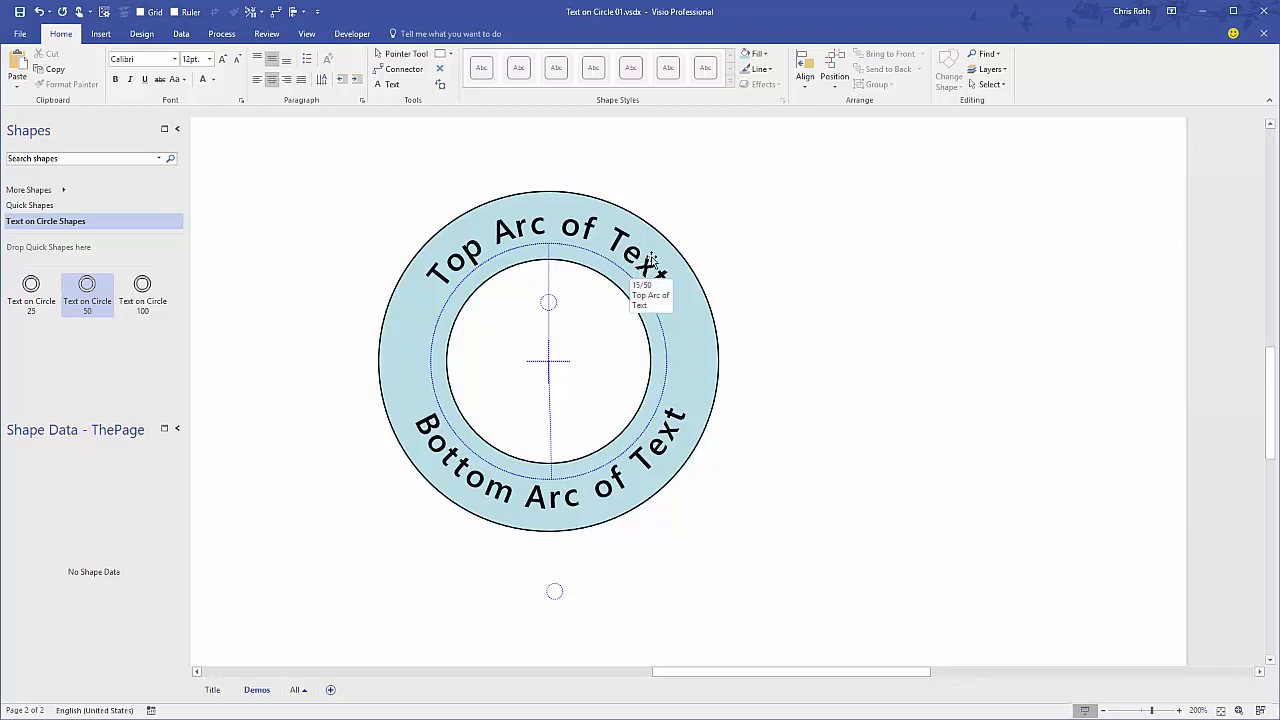
Open the Text on Circle 50 group for editing via the right-click Group menu
right_click(620, 245)
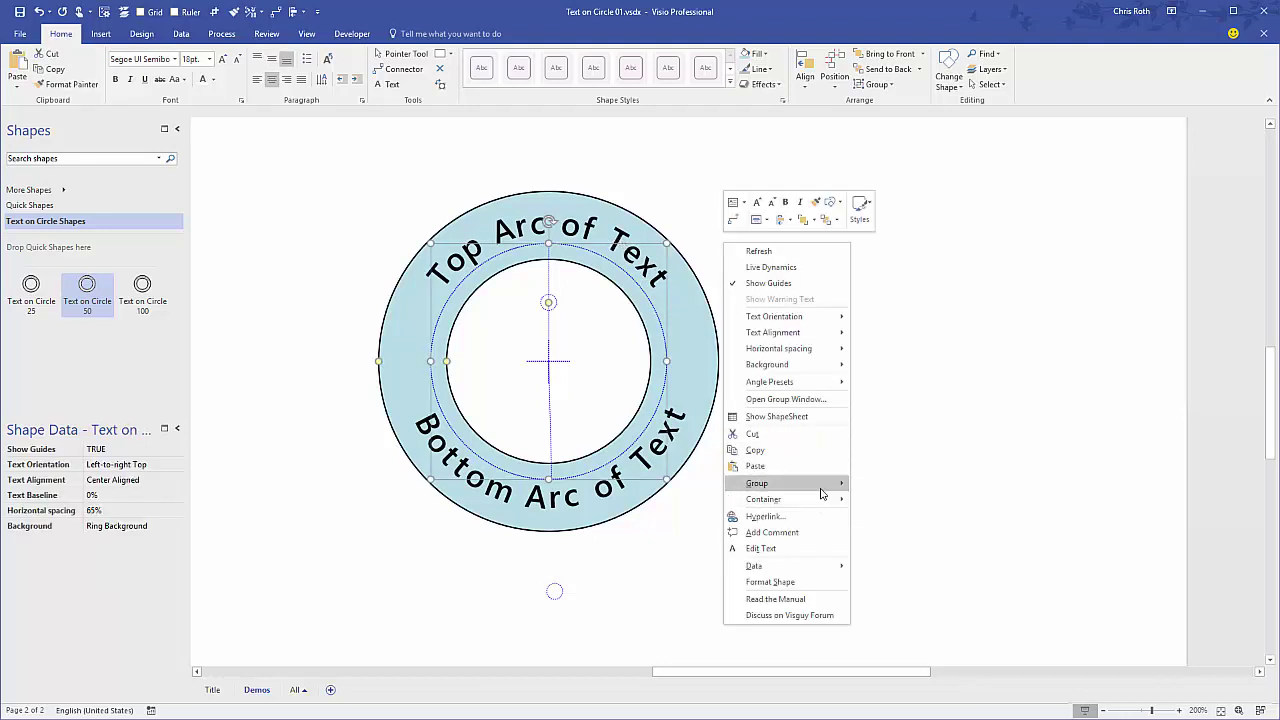
mouse_move(821, 490)
click(900, 518)
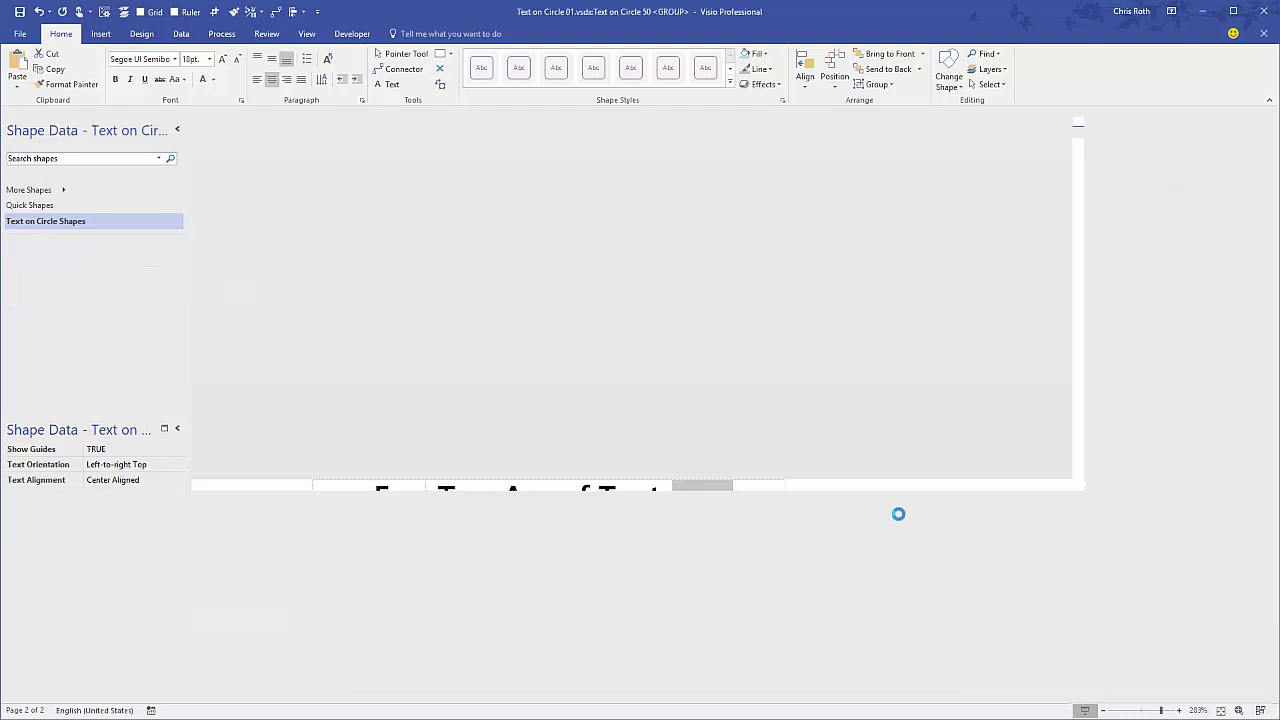
scroll(520, 350, up, 5)
drag(561, 164, 762, 448)
click(592, 200)
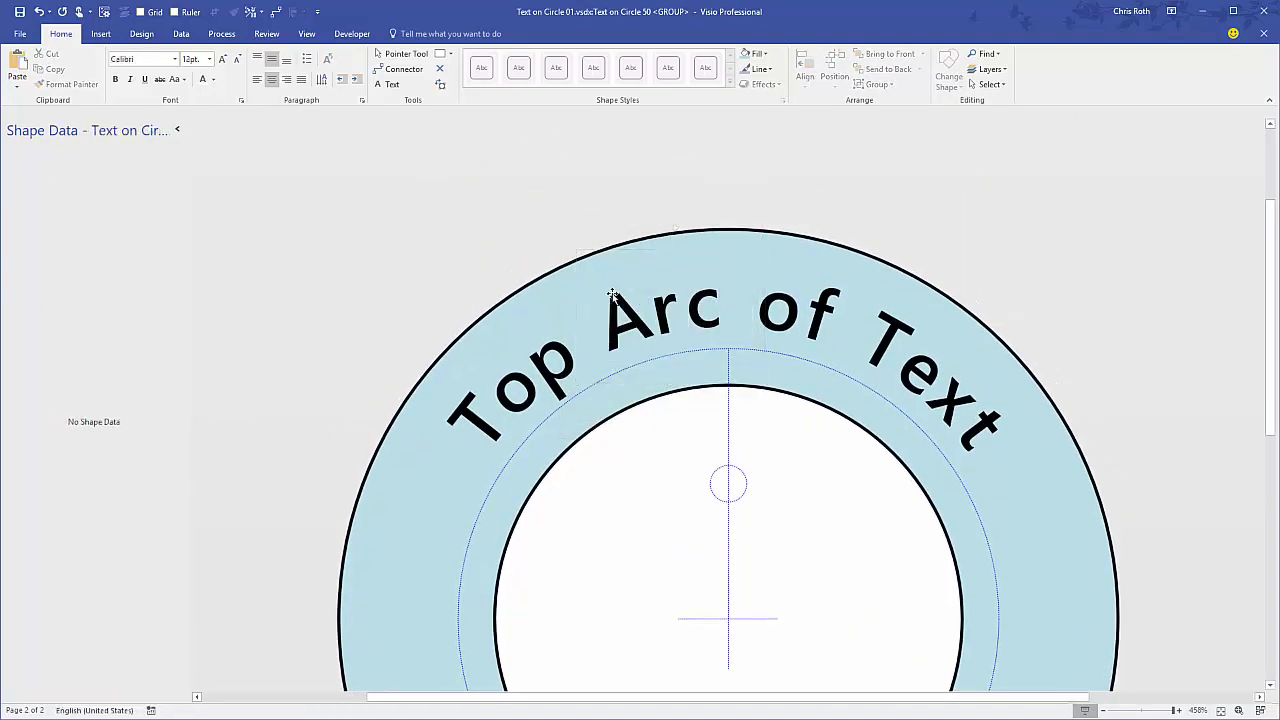
Select the A, r and c letters and make them bold Algerian
click(625, 316)
shift+click(664, 310)
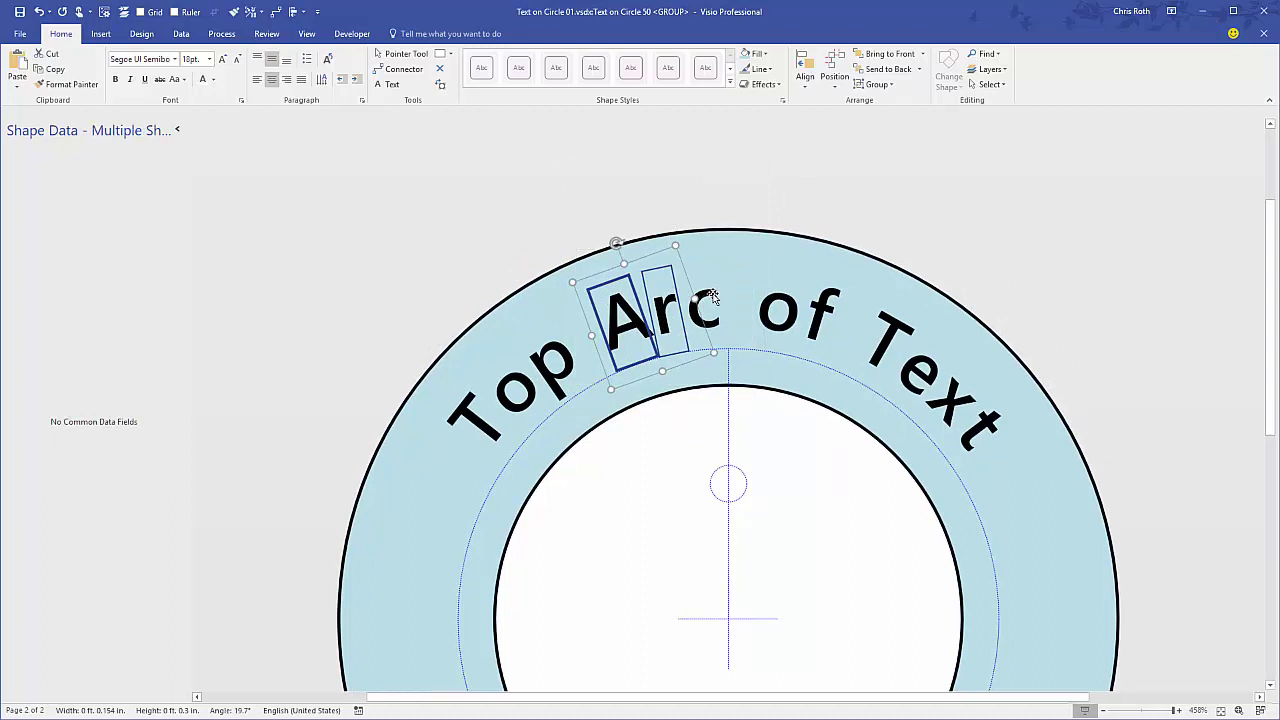
shift+click(706, 300)
click(115, 79)
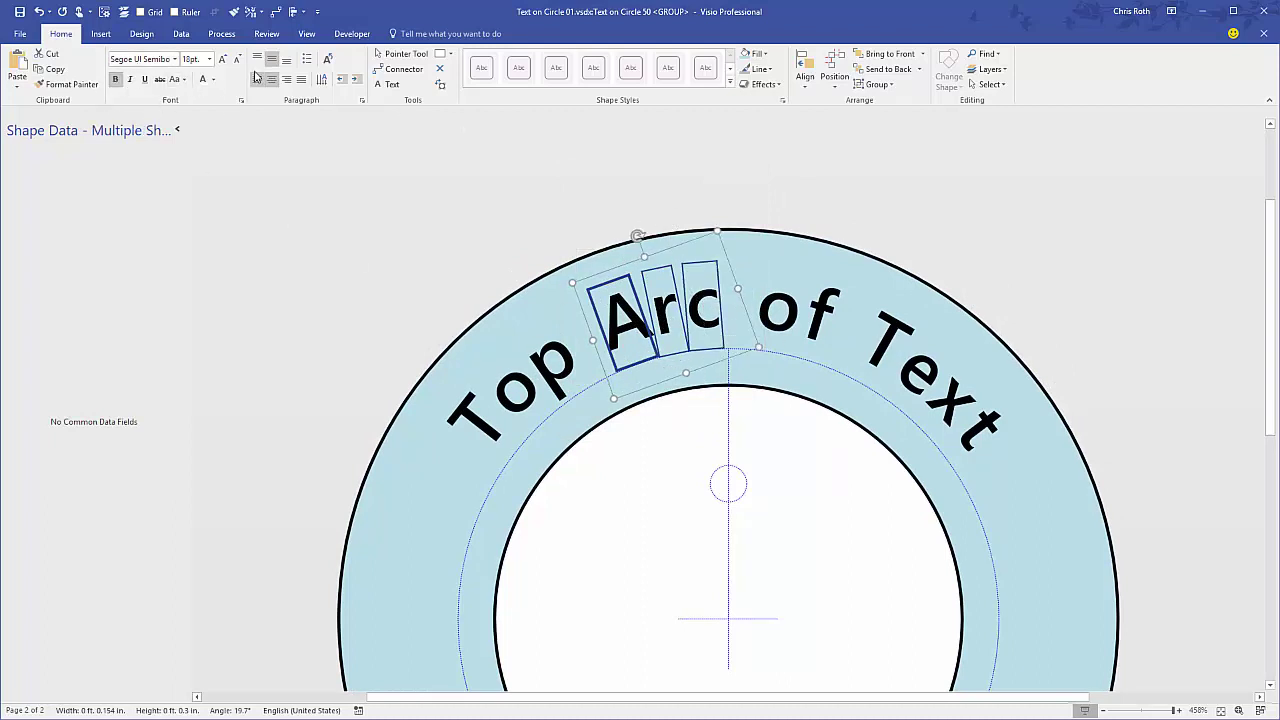
click(175, 62)
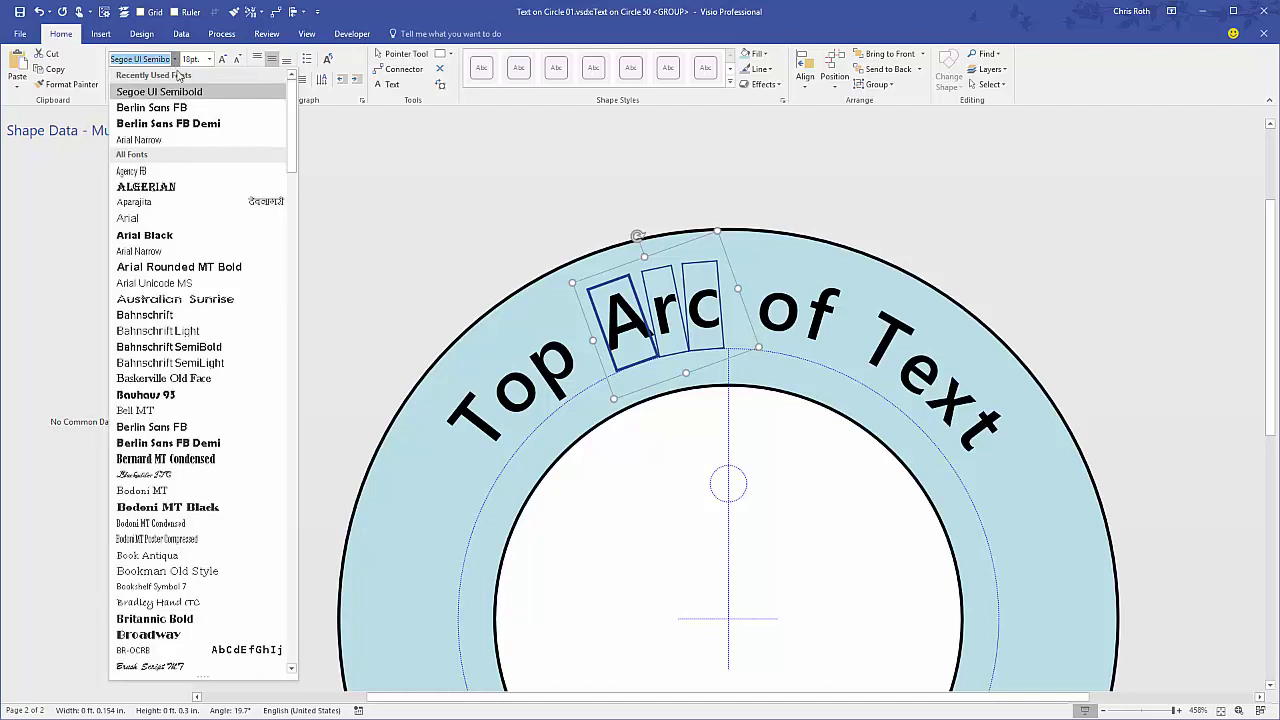
click(140, 171)
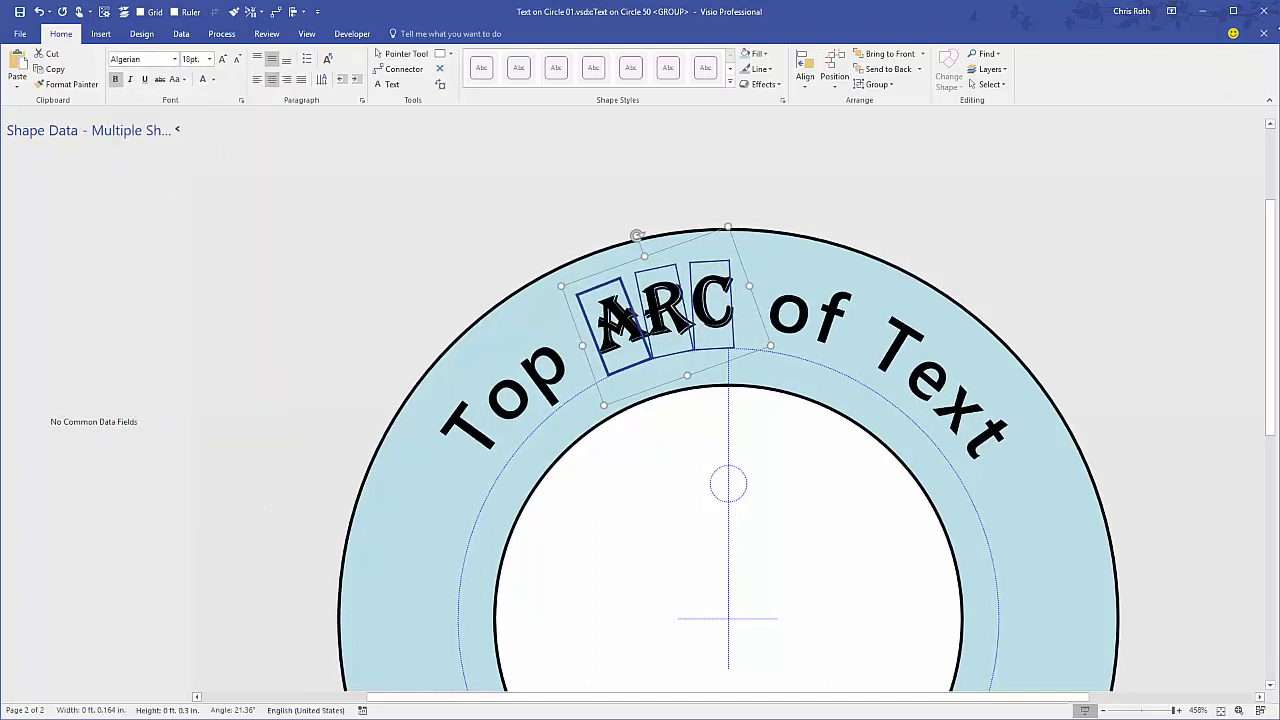
click(1153, 212)
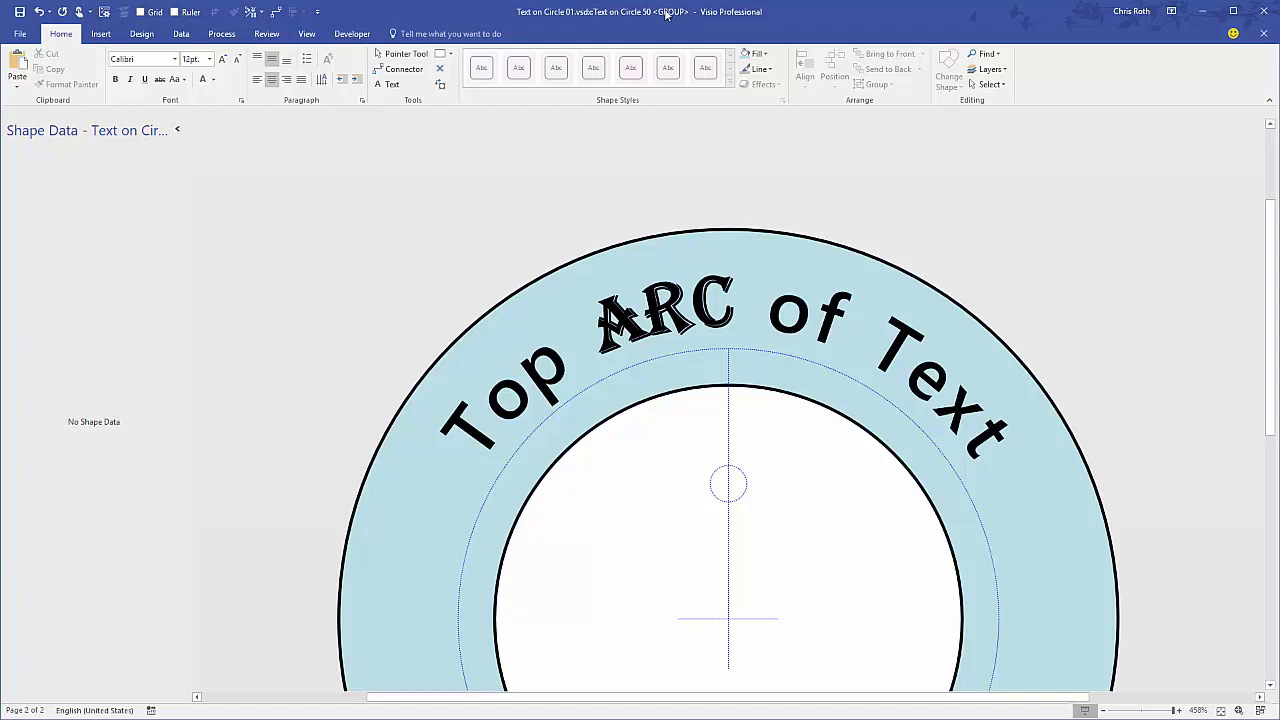
Close the group editing window and deselect the ring on the Demos page
click(1264, 35)
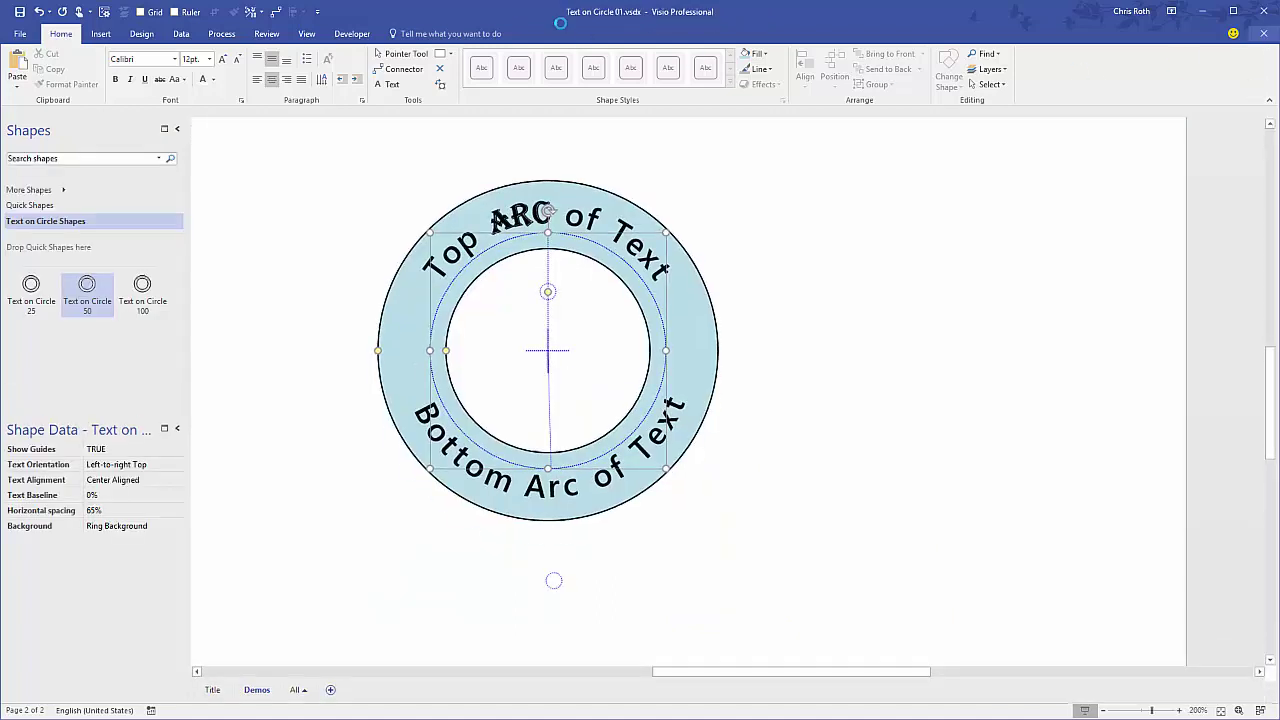
click(847, 309)
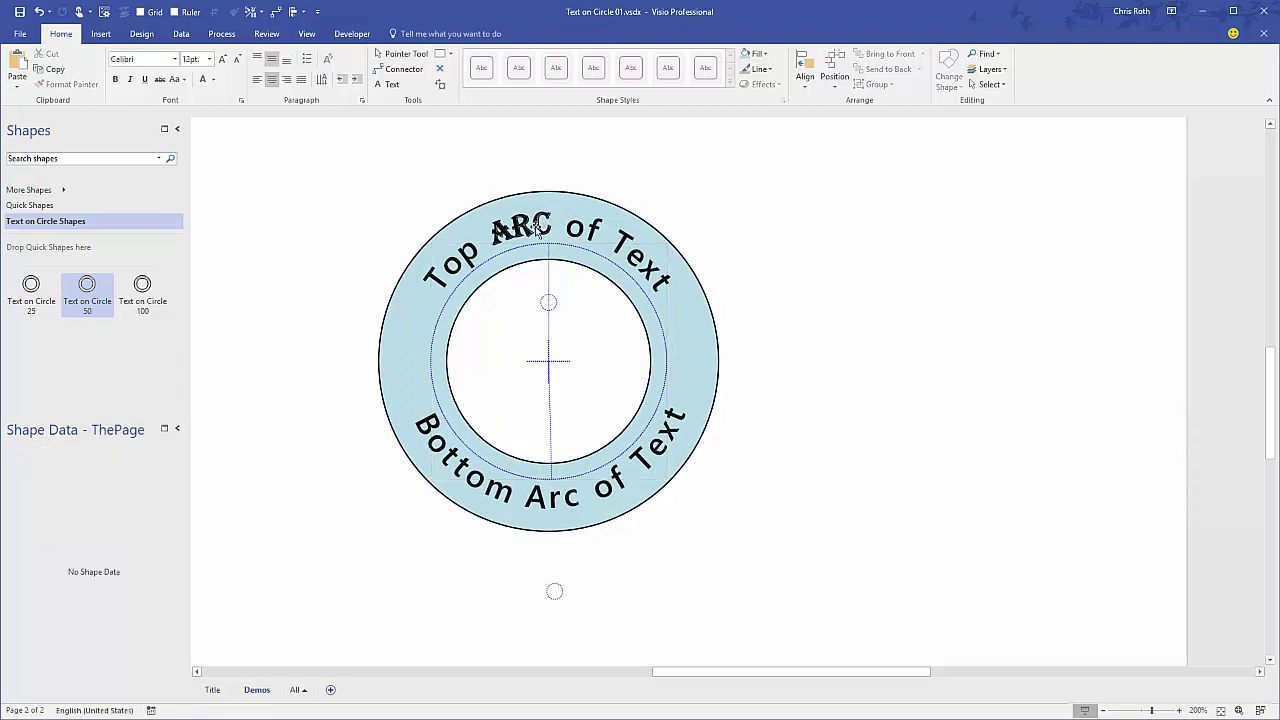